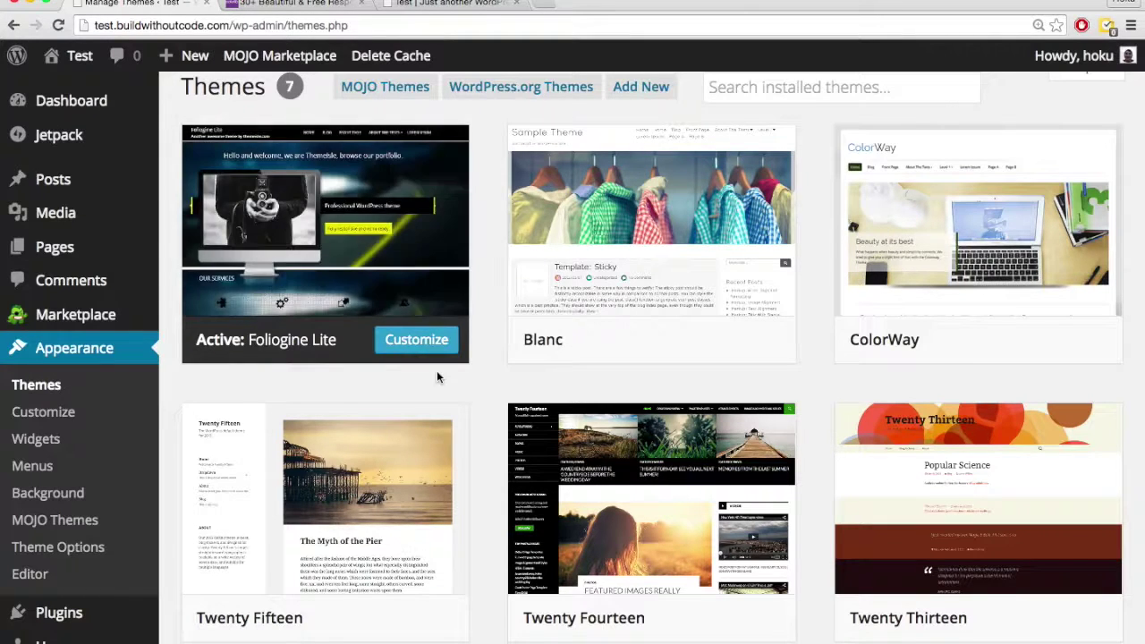
Open the customizer for the active Twenty Fifteen theme
mouse_move(627, 497)
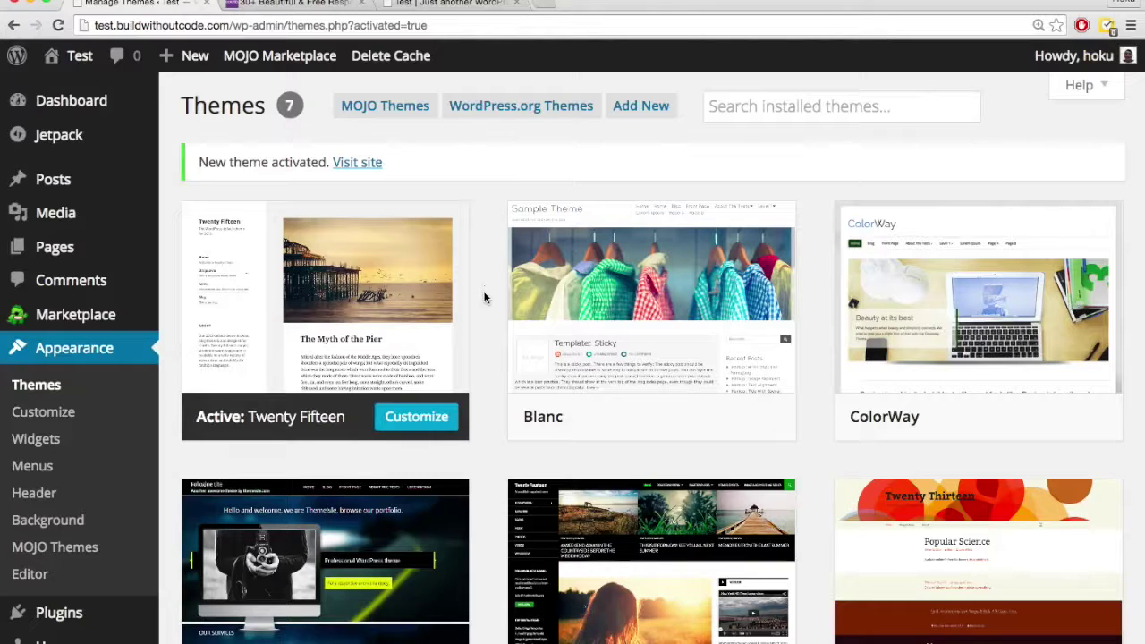
mouse_move(365, 308)
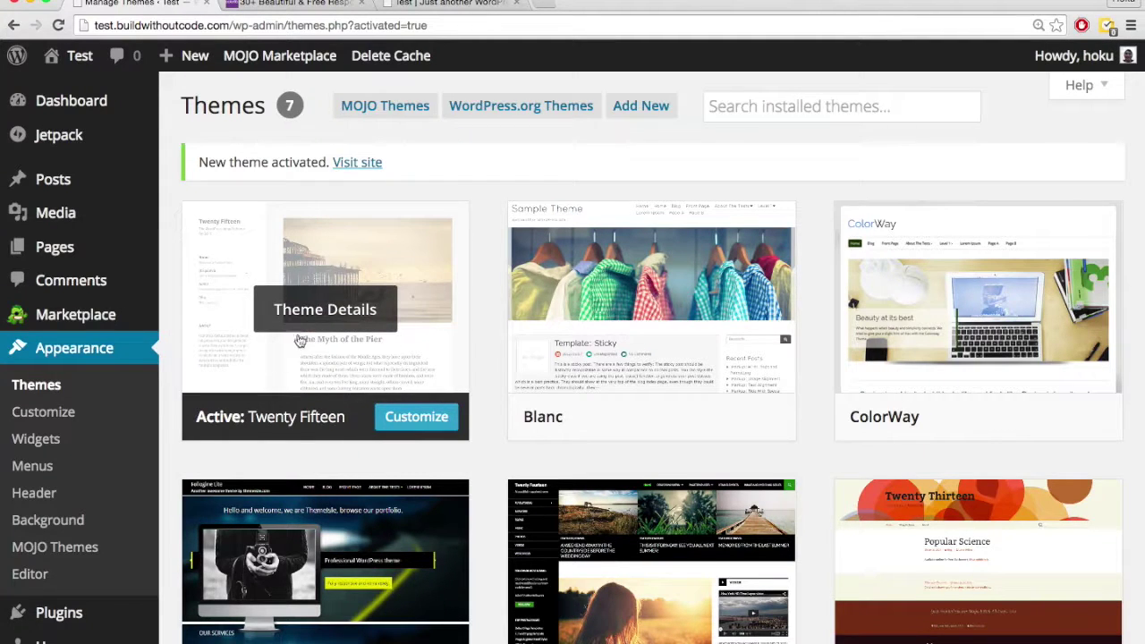
click(424, 423)
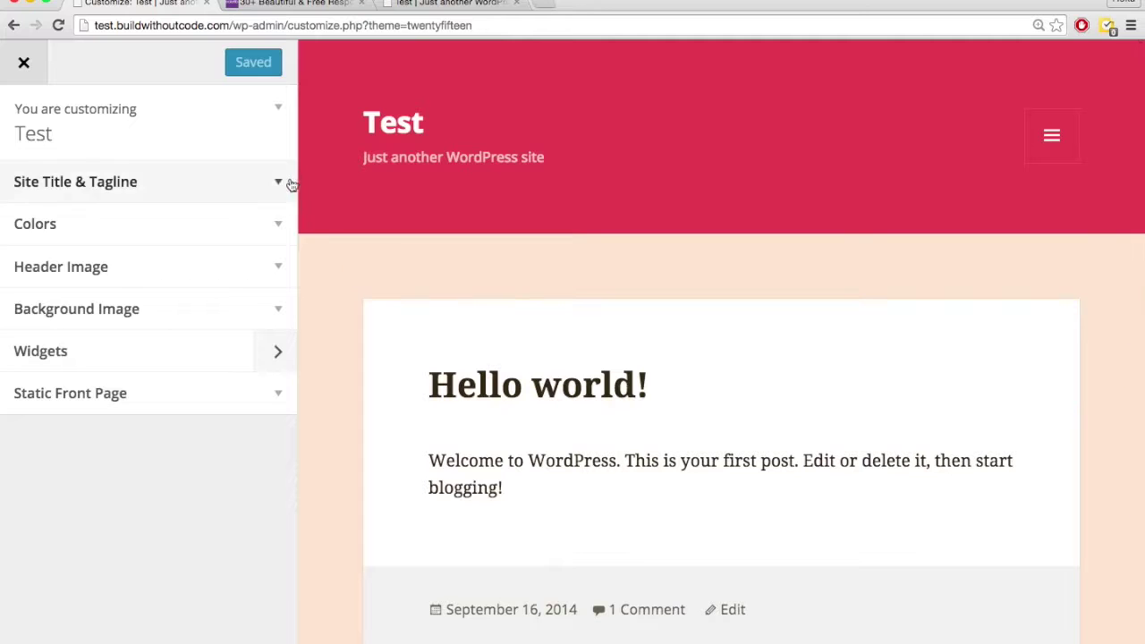
Replace the site title with the owner's first name followed by "'s Site"
click(238, 184)
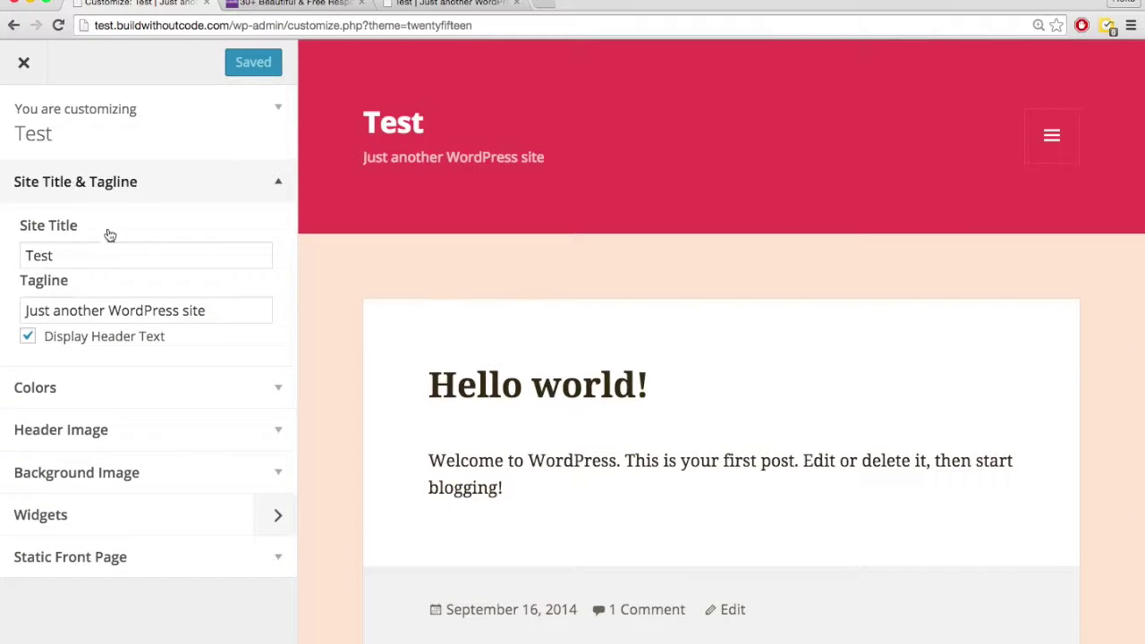
click(133, 258)
key(BackSpace)
key(BackSpace)
key(BackSpace)
key(BackSpace)
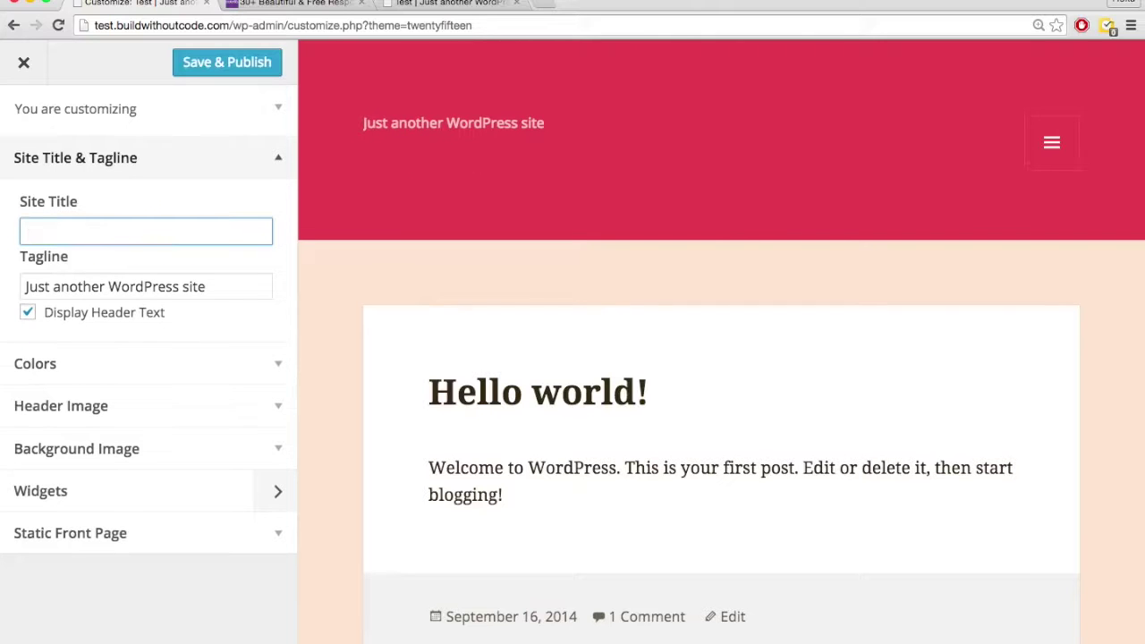
text(Hoku)
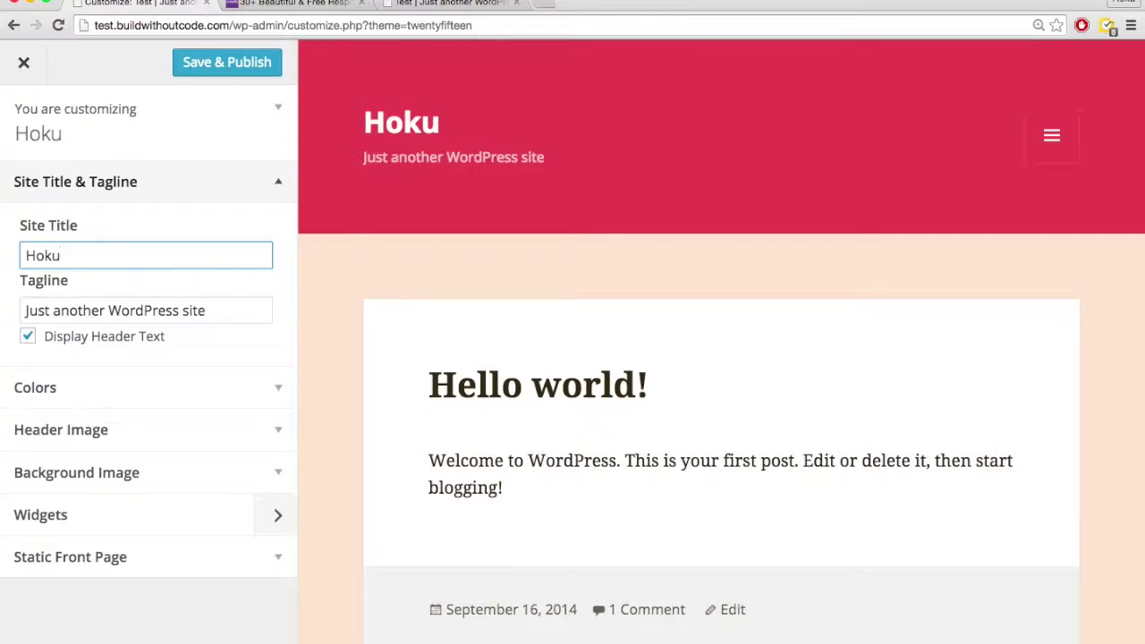
text('s Site)
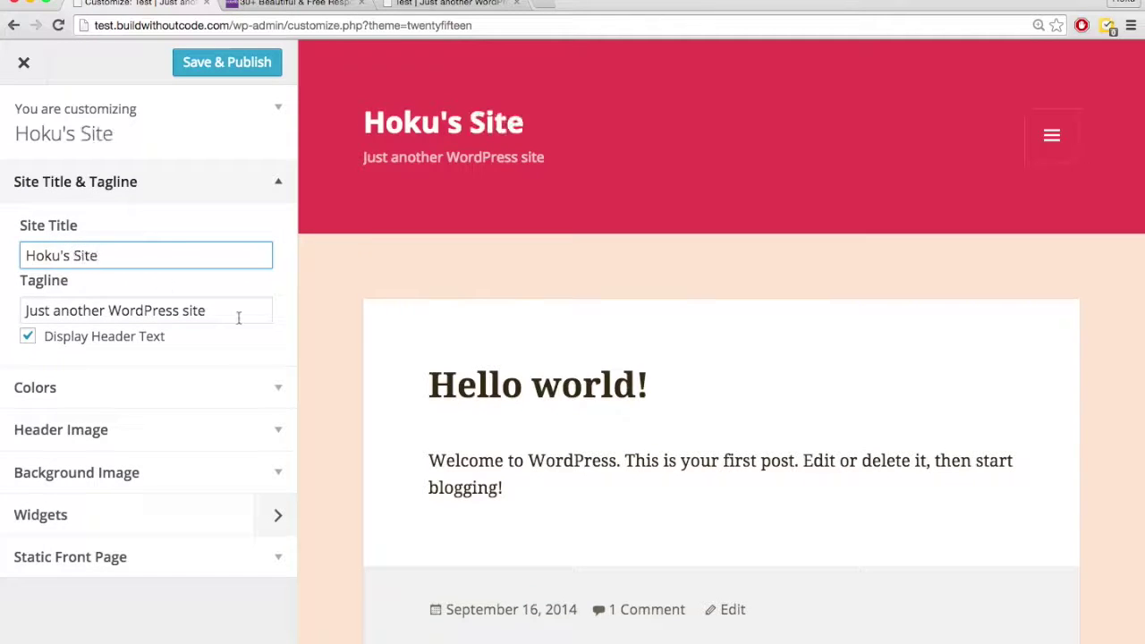
click(276, 184)
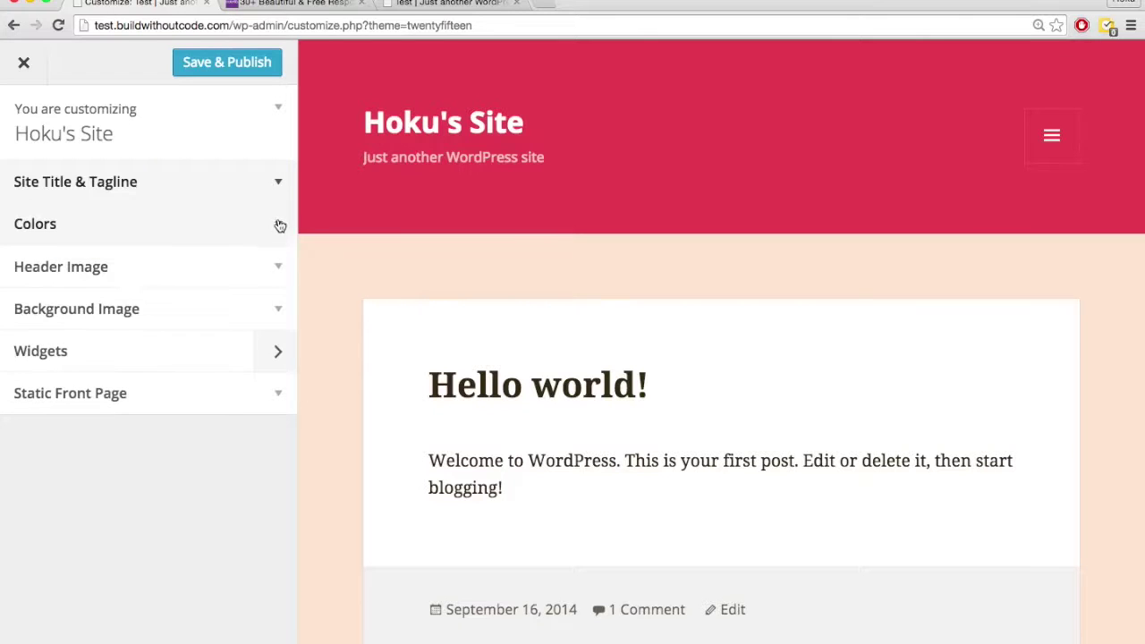
Keep the Pink base color scheme and set the header and sidebar text color to light gray #e2e2e2
click(280, 229)
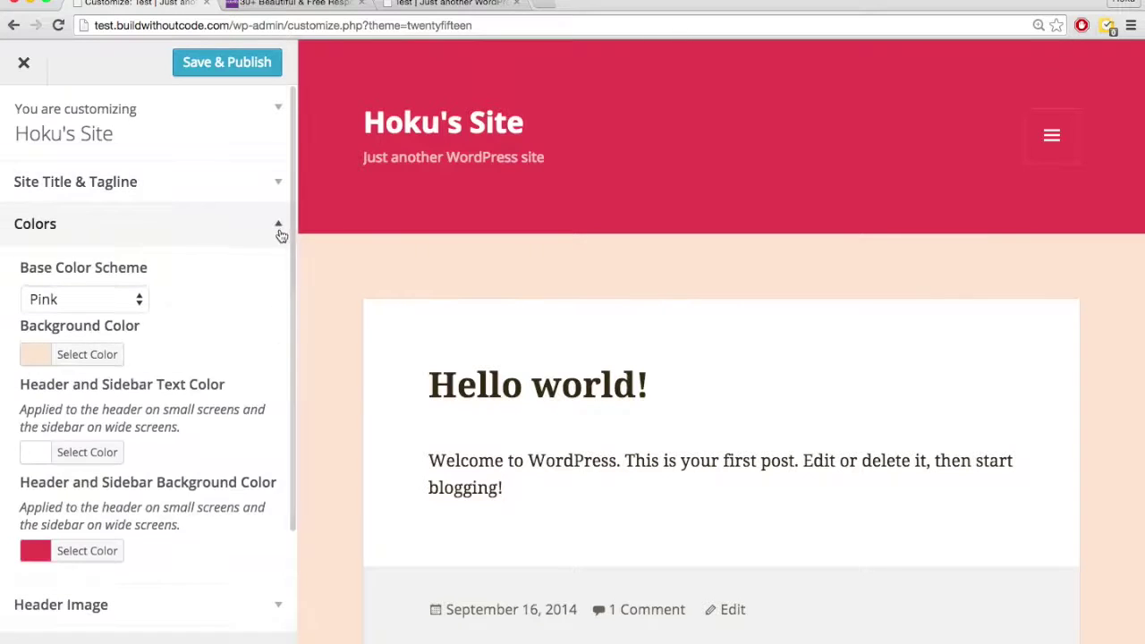
click(127, 302)
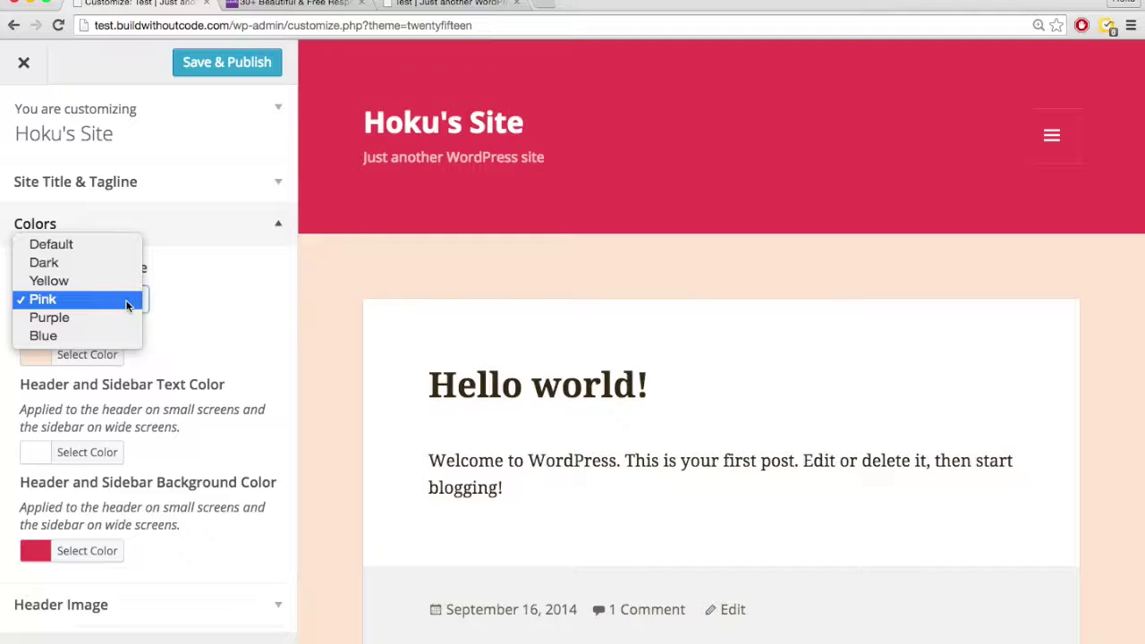
click(126, 303)
scroll(199, 332, down, 3)
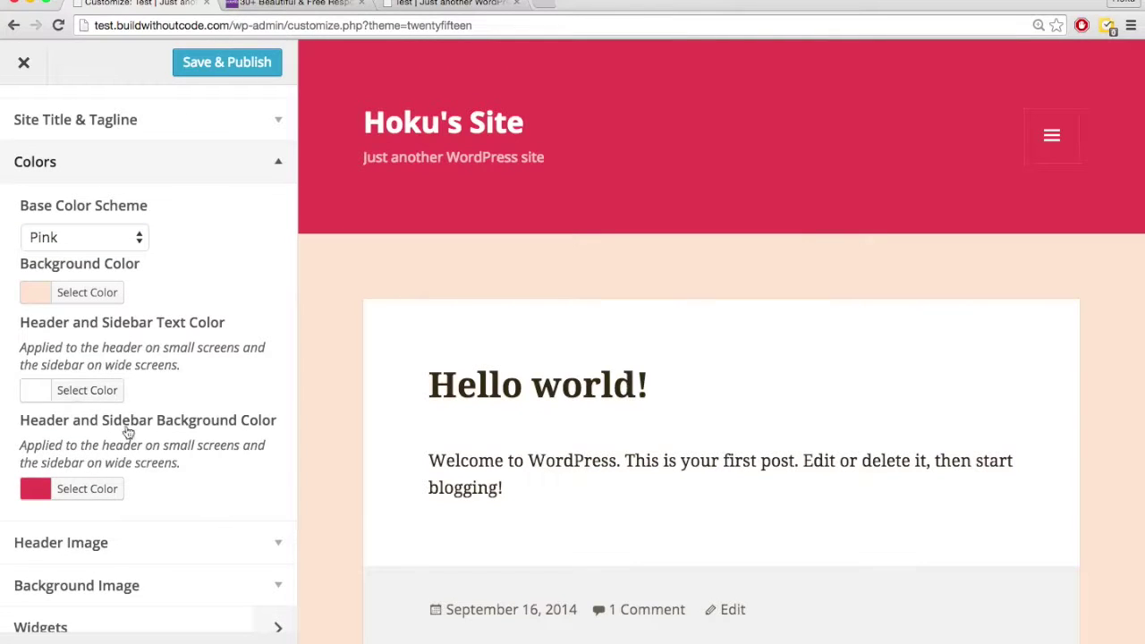
click(80, 393)
click(102, 448)
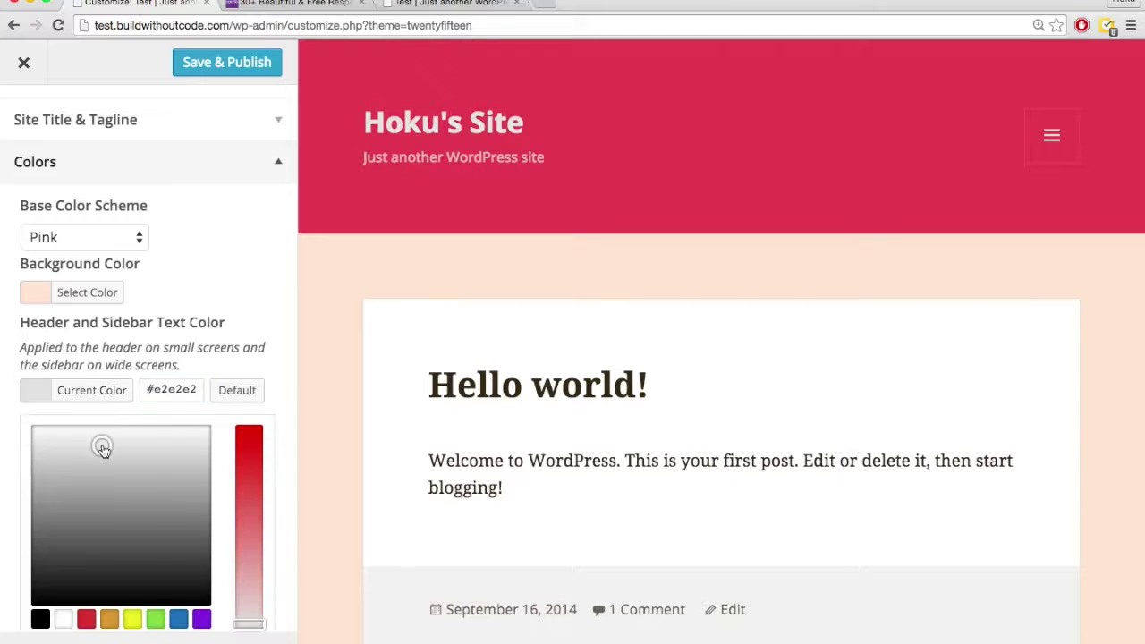
click(189, 324)
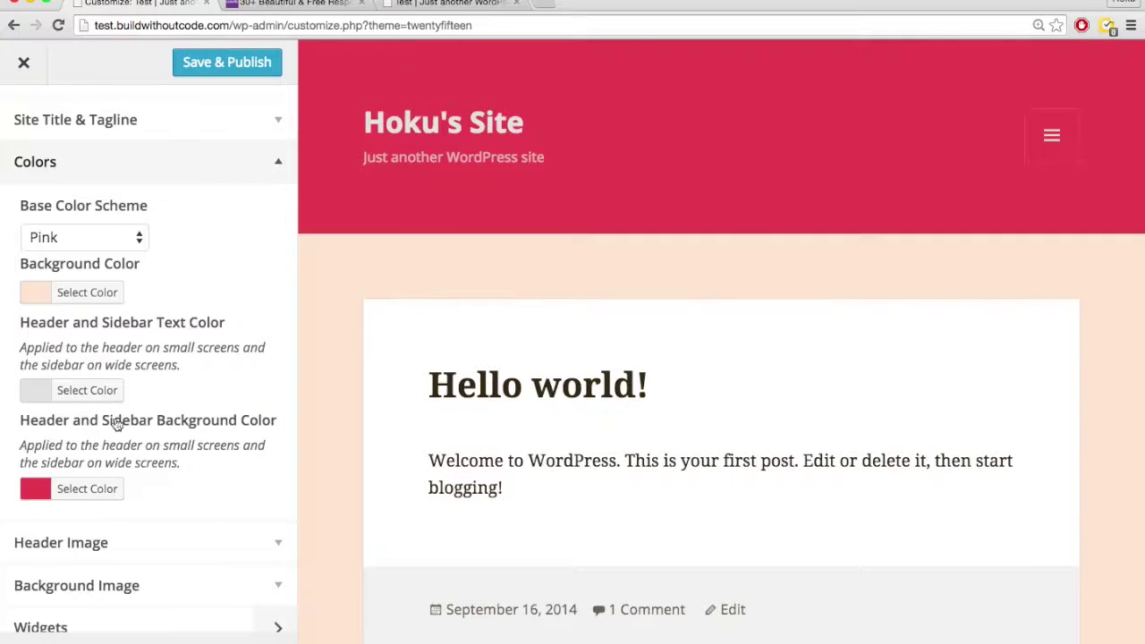
Change the header and sidebar background color to a bright magenta-purple
click(87, 488)
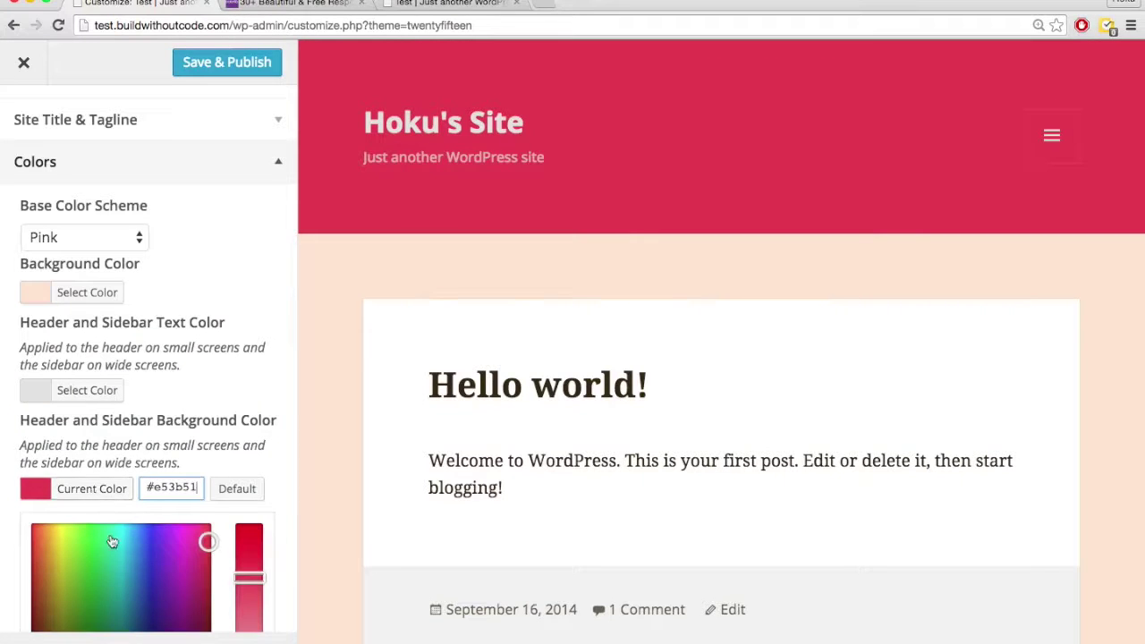
click(184, 556)
click(209, 358)
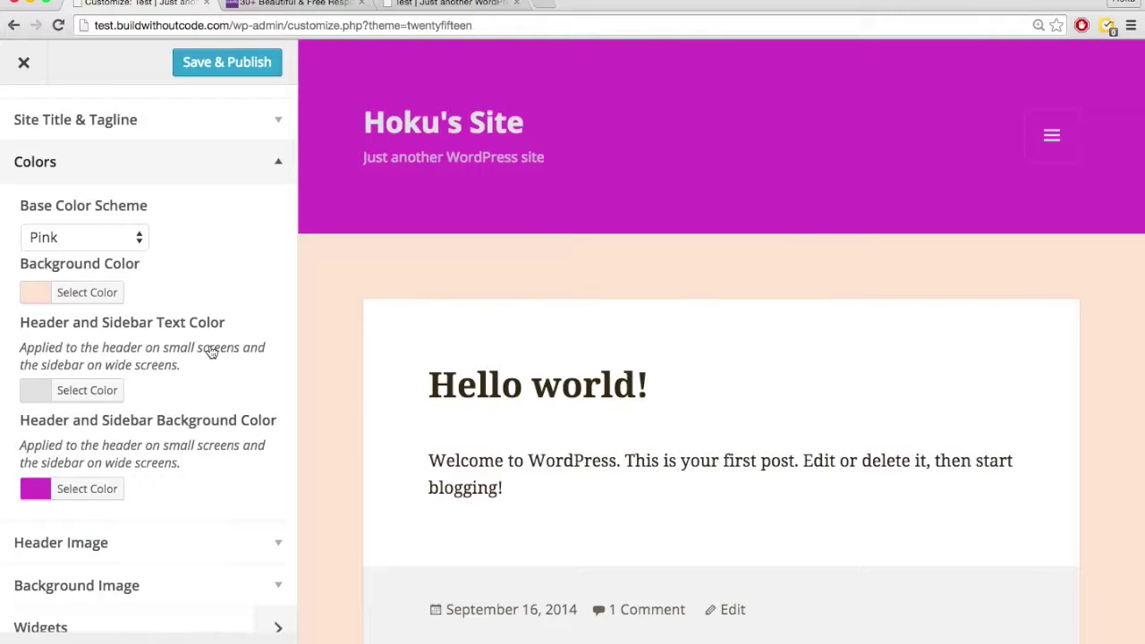
click(278, 160)
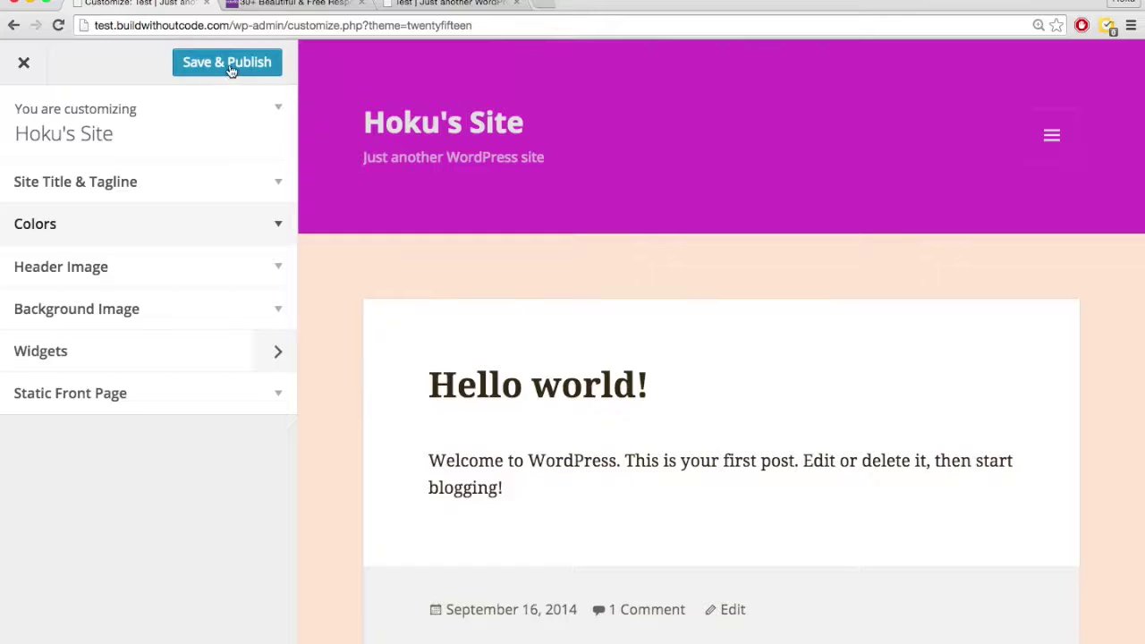
Look through the Header Image, Background Image and Widgets settings of the theme
click(280, 268)
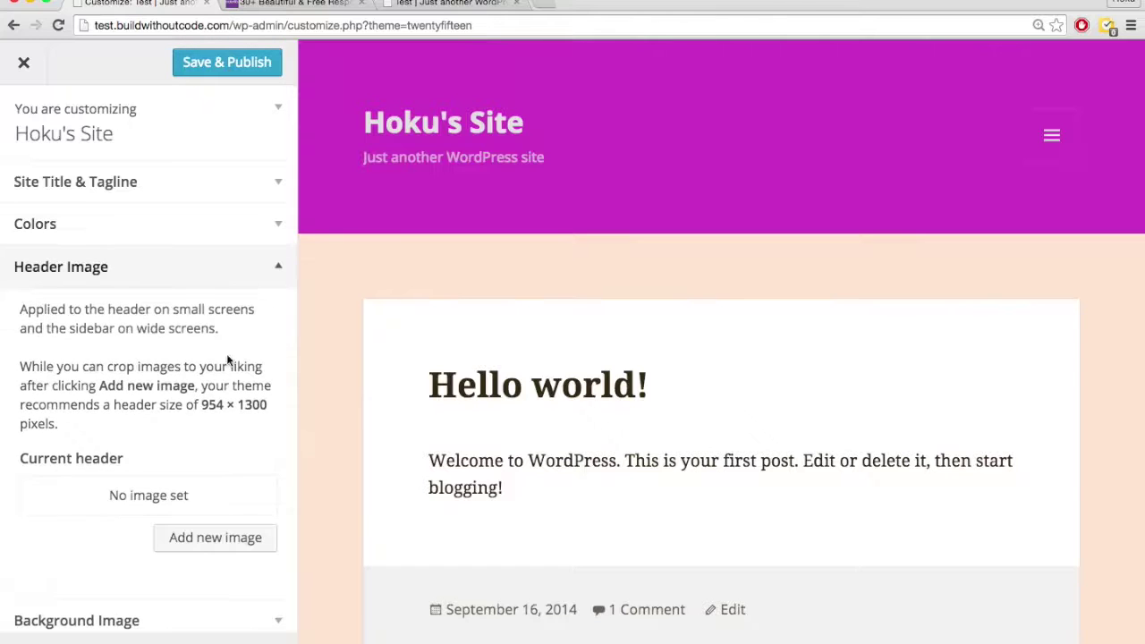
scroll(214, 379, down, 3)
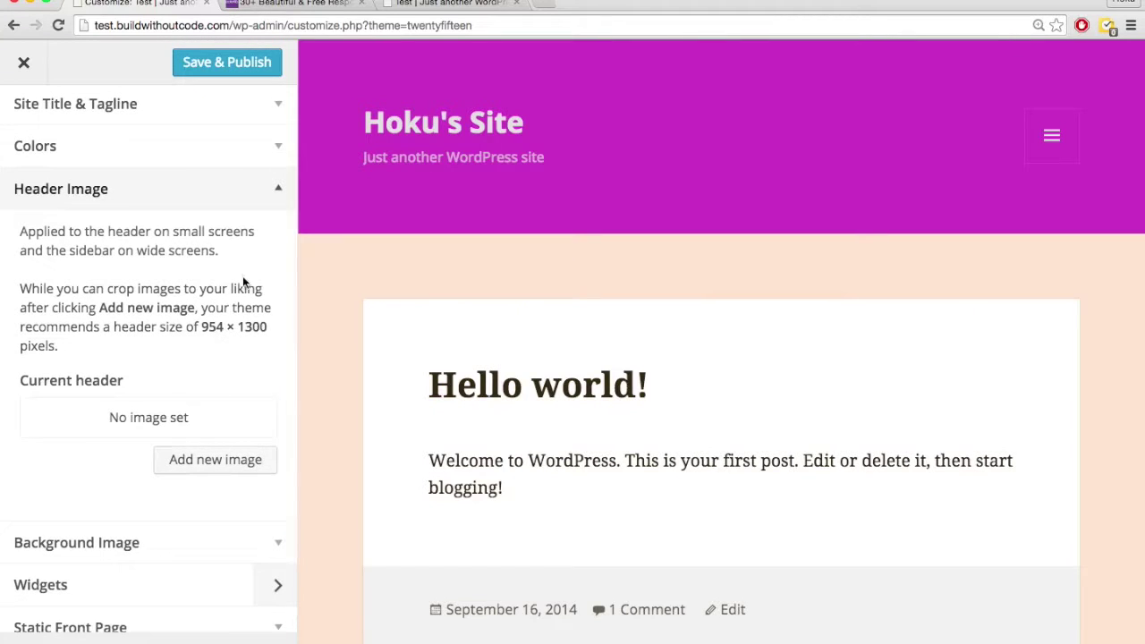
click(277, 188)
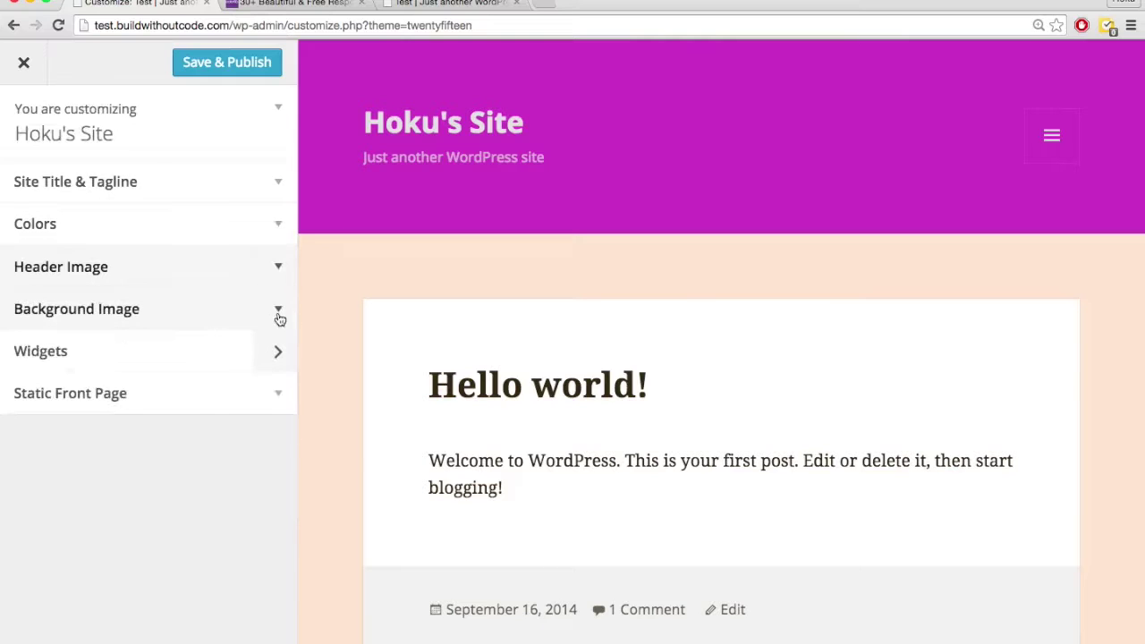
click(278, 310)
click(278, 310)
click(280, 351)
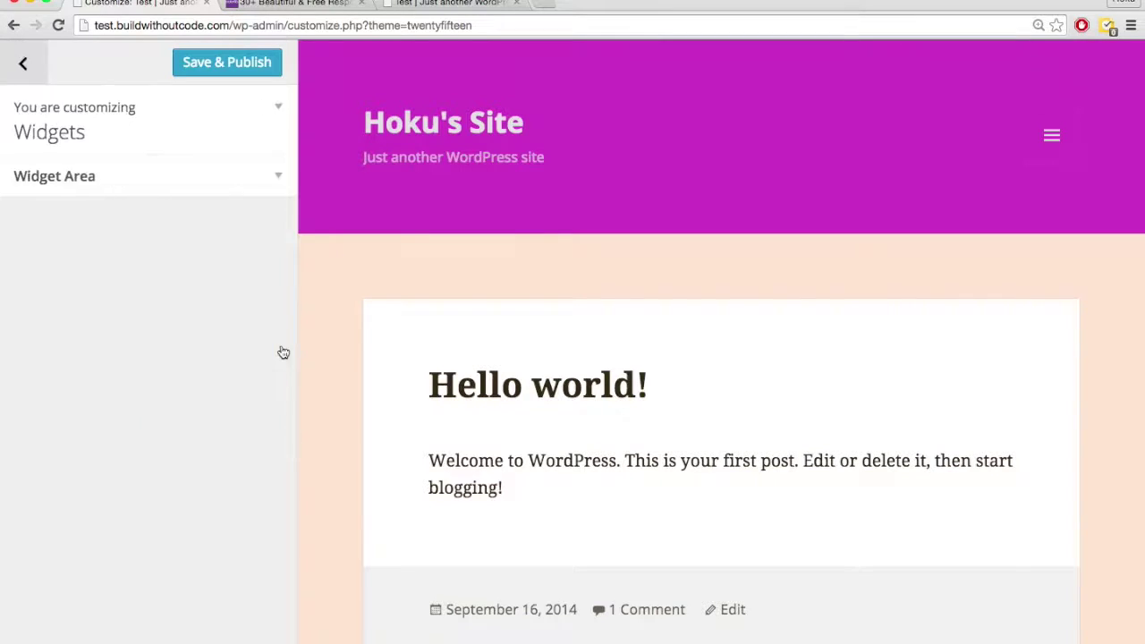
click(21, 132)
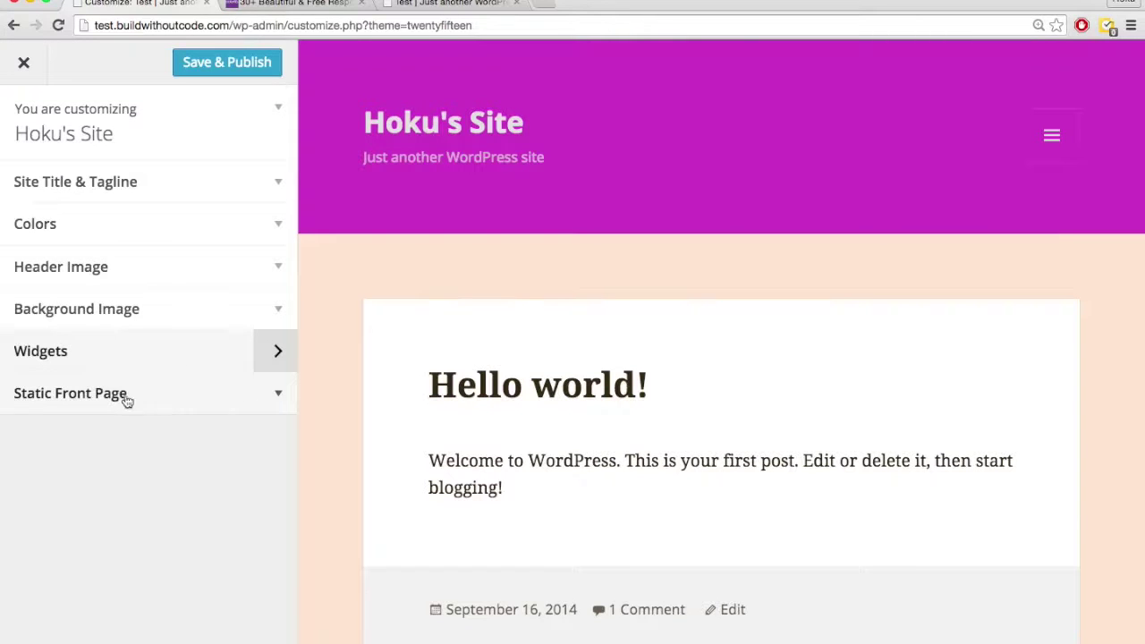
Examine the Static Front Page options and the latest-posts front page in the site preview
click(278, 400)
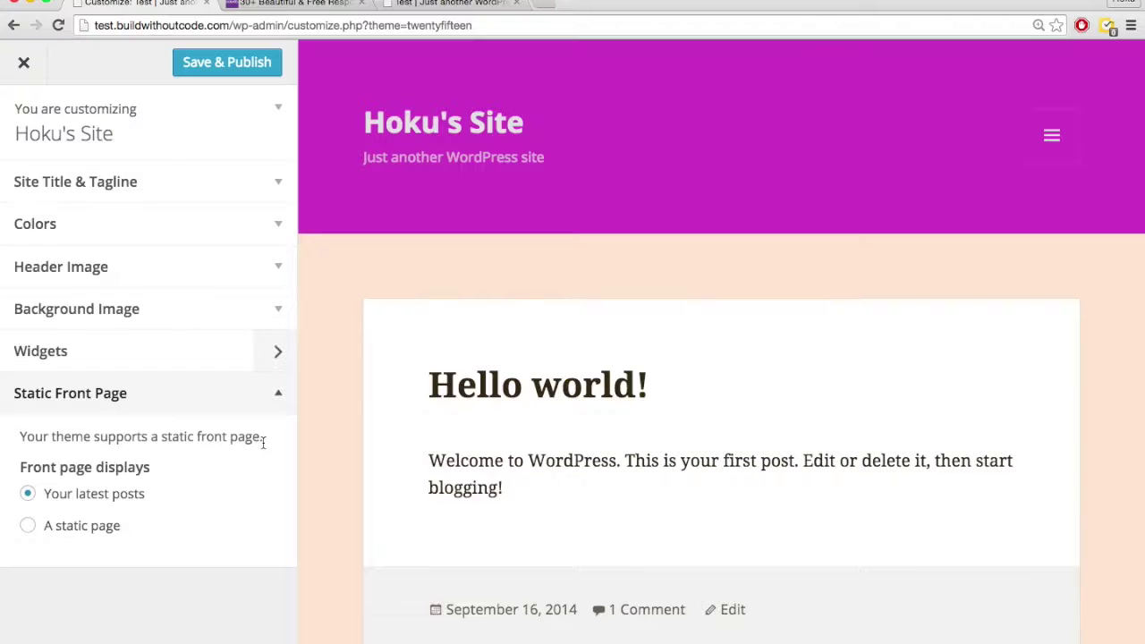
scroll(355, 456, down, 3)
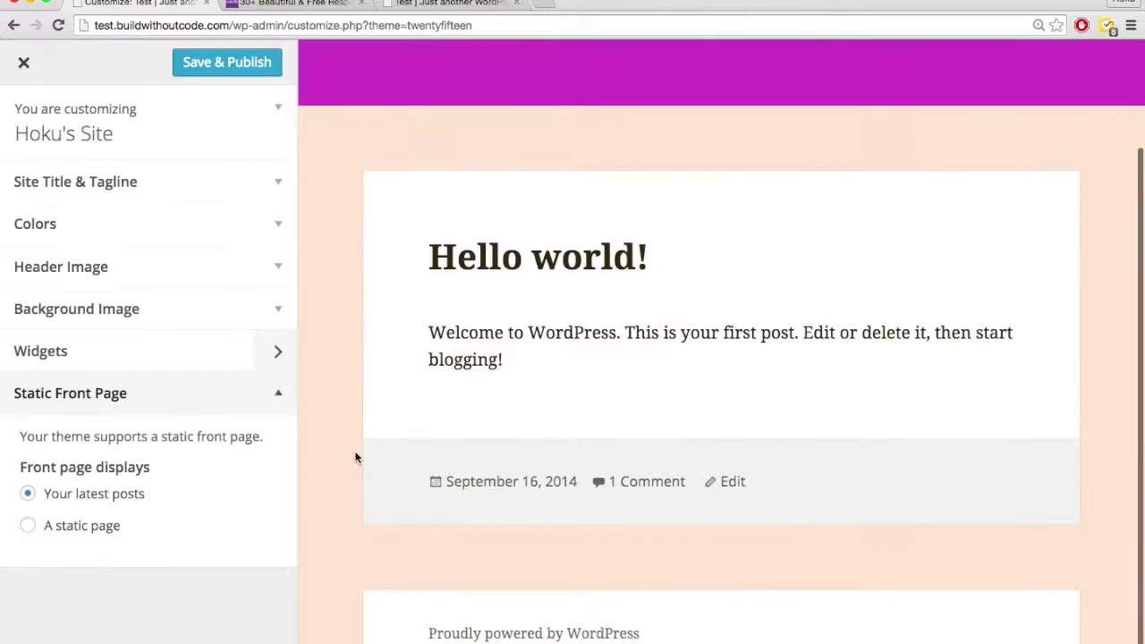
scroll(391, 399, up, 3)
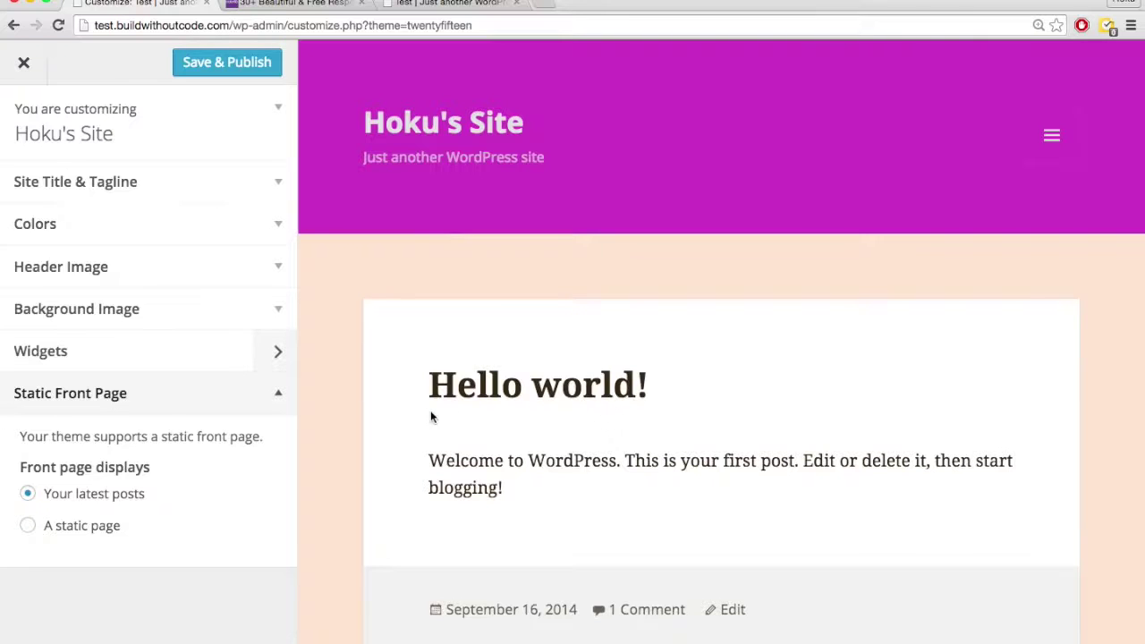
scroll(390, 503, down, 3)
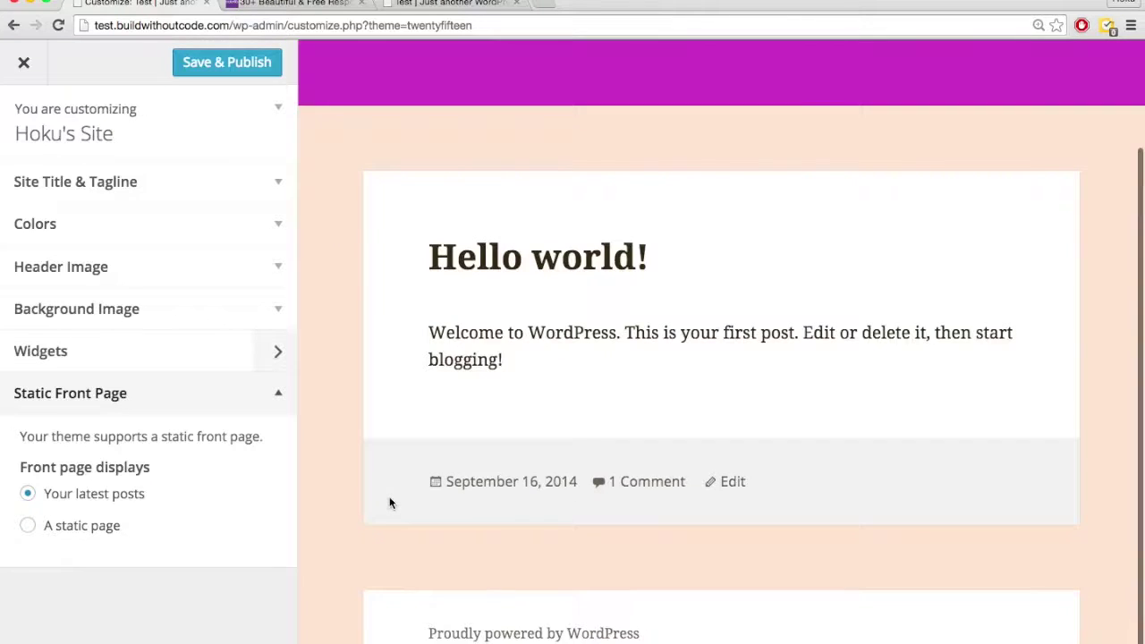
scroll(389, 503, up, 3)
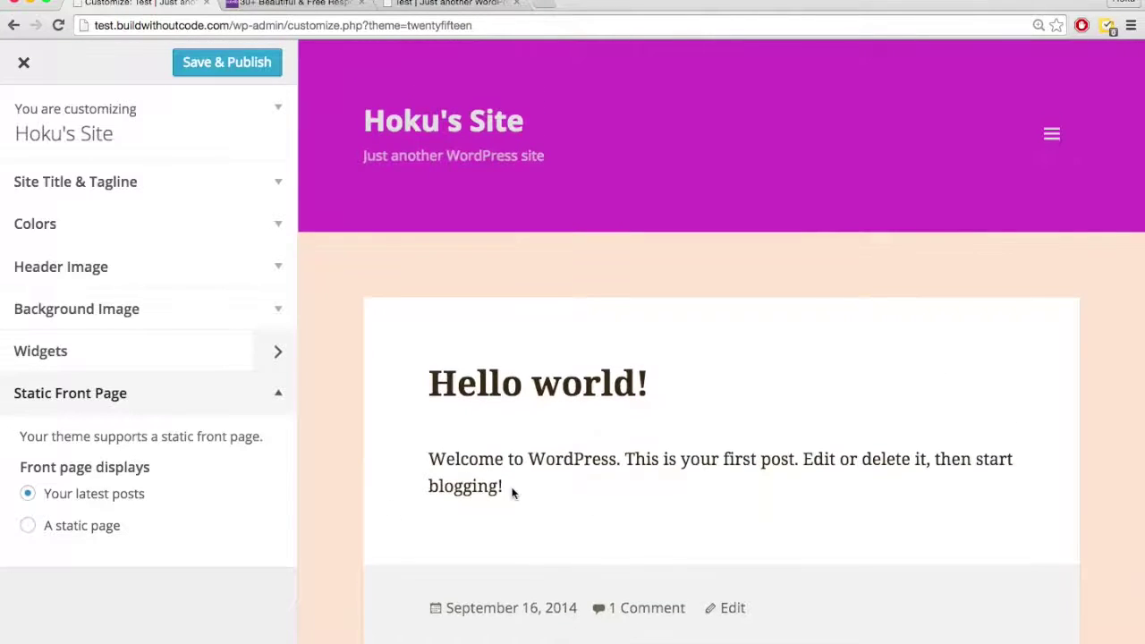
scroll(431, 489, down, 2)
scroll(432, 492, up, 2)
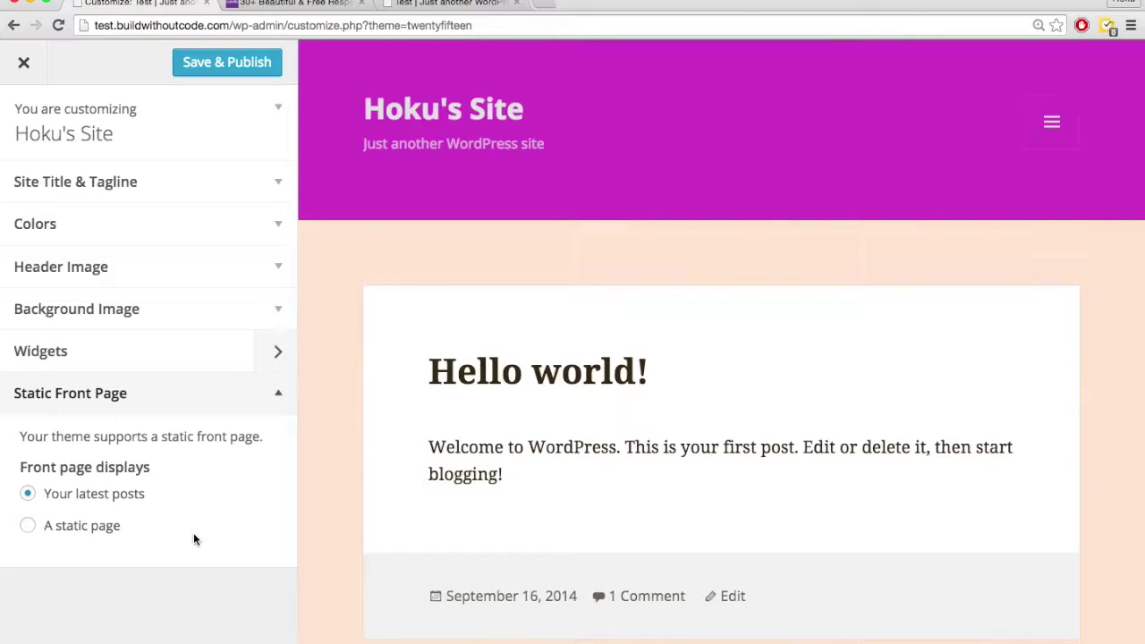
drag(148, 498, 53, 503)
click(173, 499)
Make the front page display a static page, using Sample Page as the front page
click(29, 527)
scroll(161, 549, down, 1)
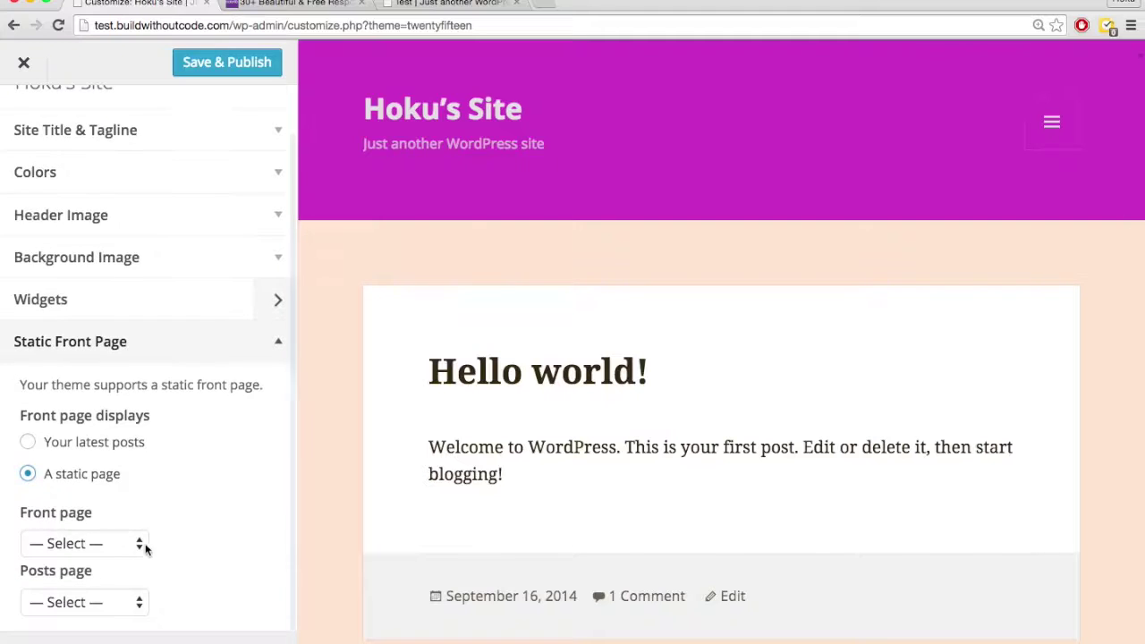
click(134, 544)
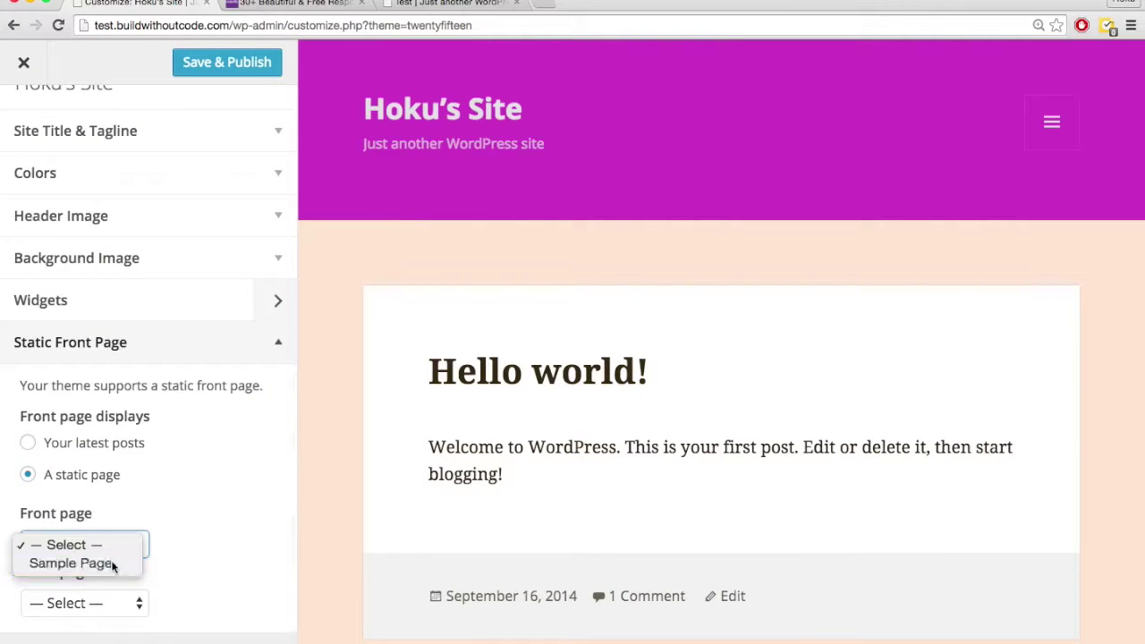
click(112, 563)
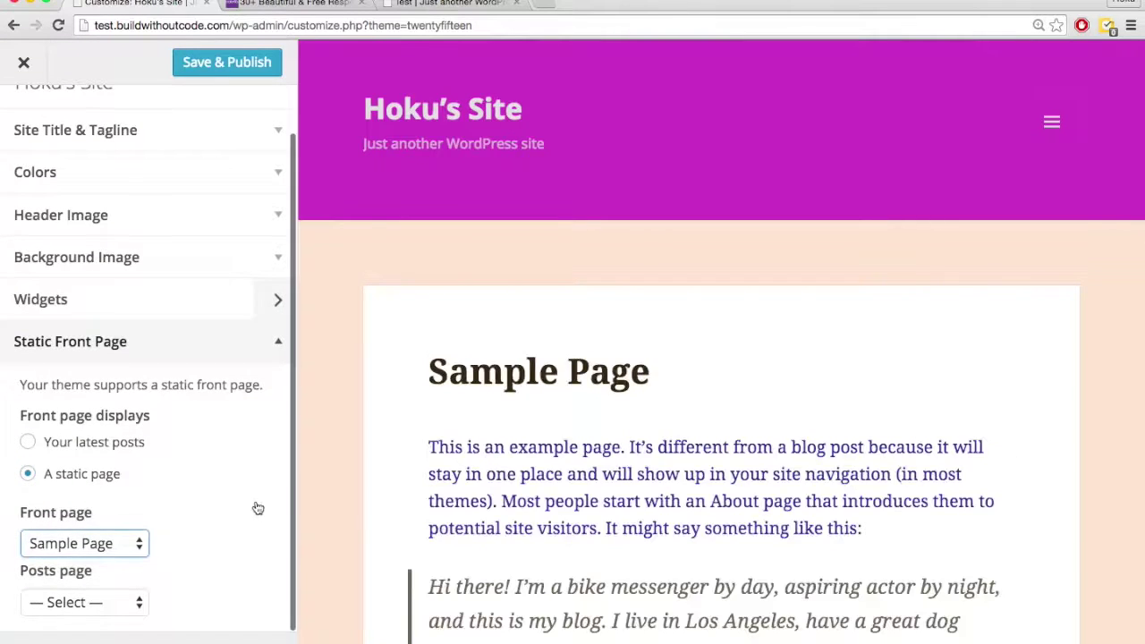
Review the Sample Page's title and content in the site preview
scroll(423, 460, down, 3)
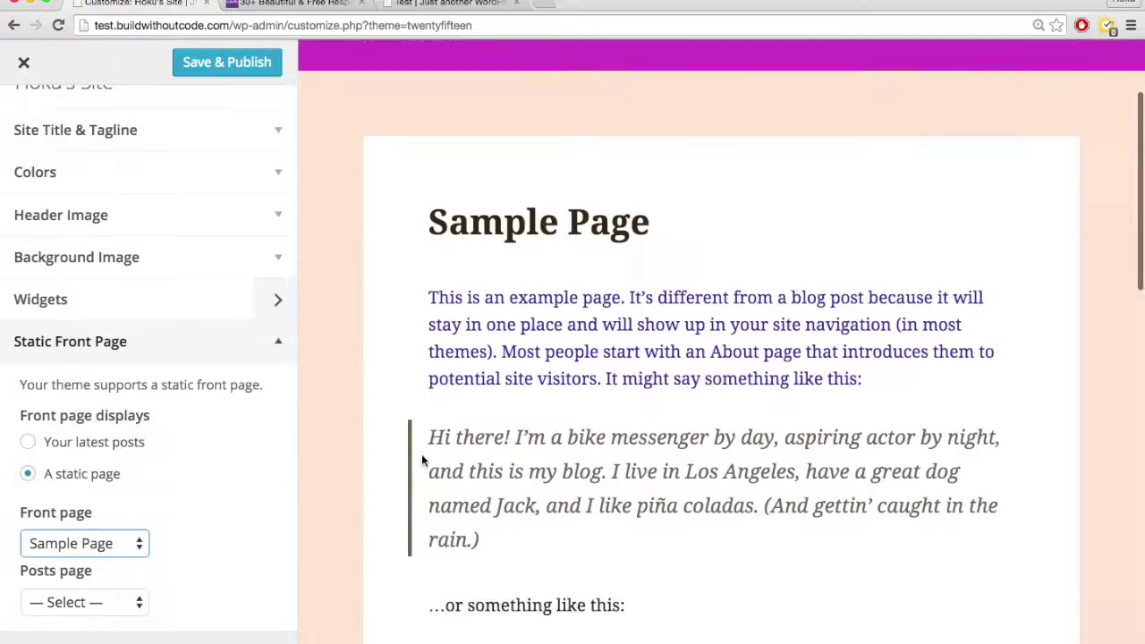
scroll(417, 467, up, 5)
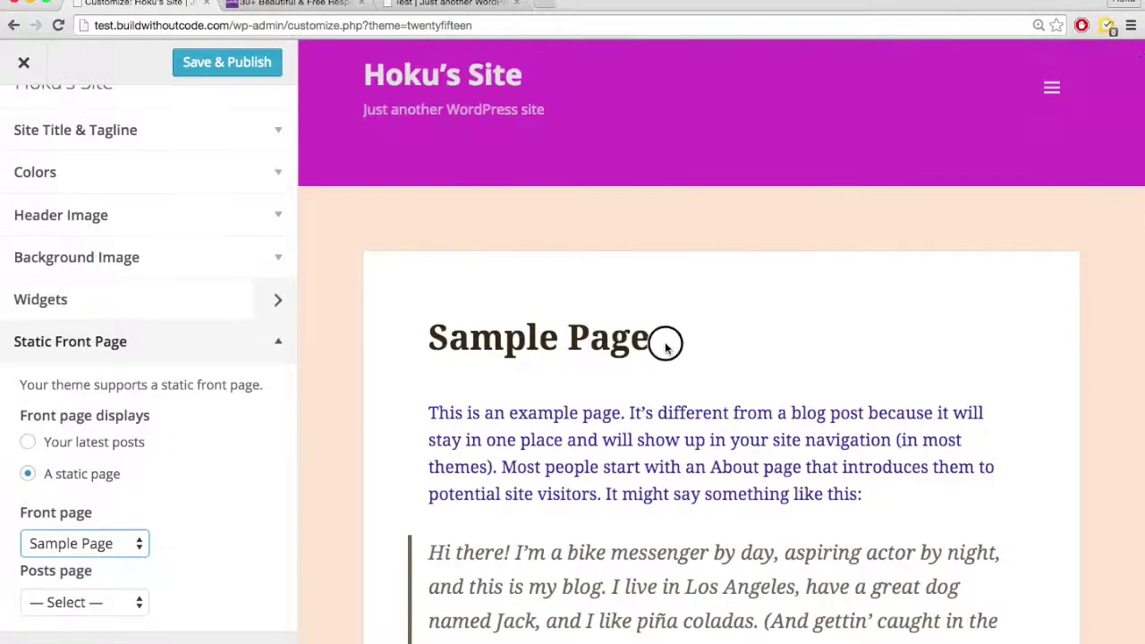
drag(665, 343, 433, 335)
click(432, 334)
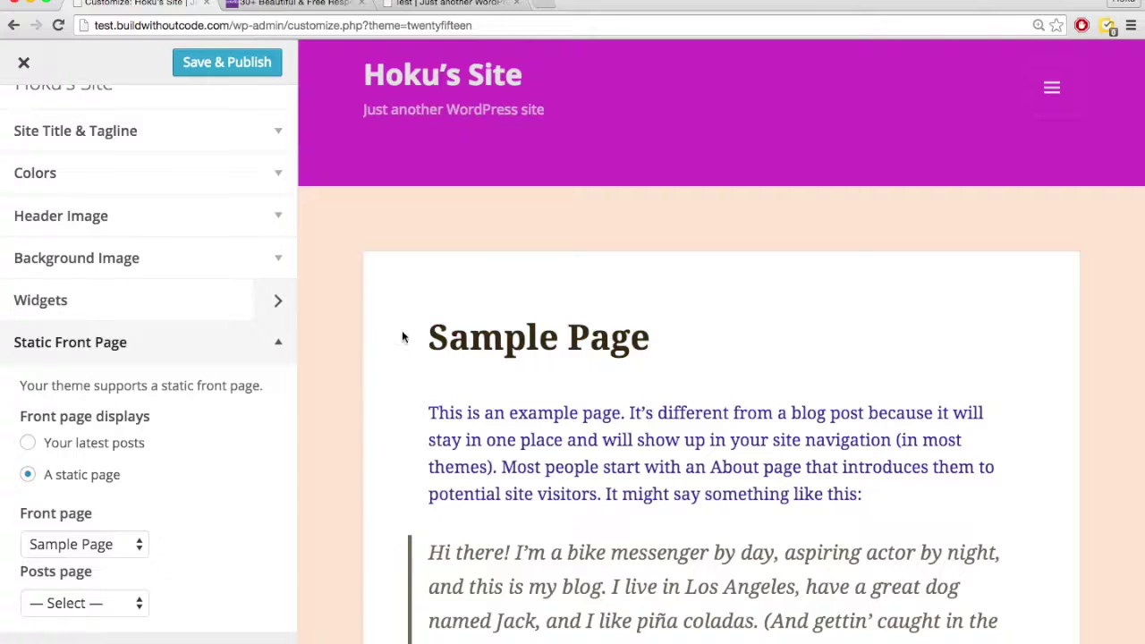
scroll(417, 336, down, 5)
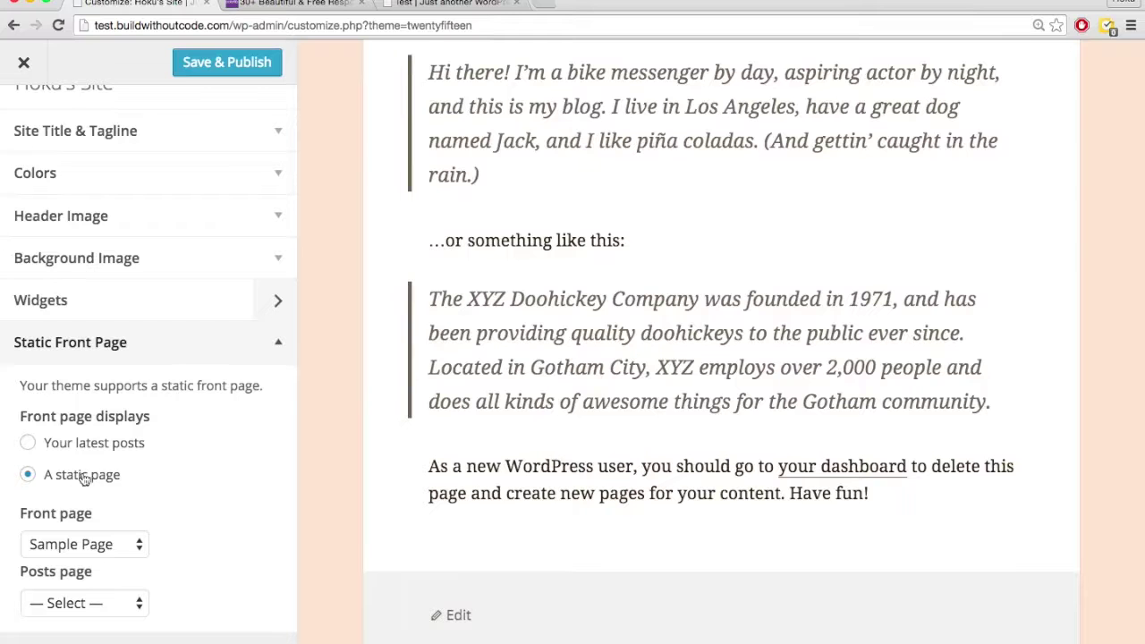
scroll(507, 416, up, 8)
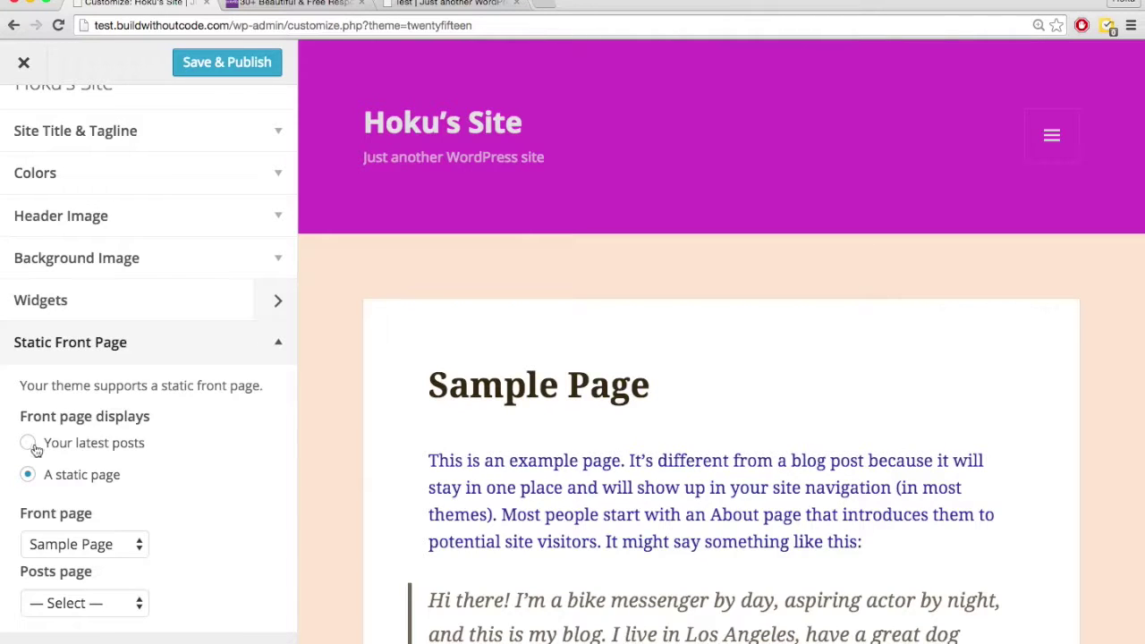
Compare the latest-posts front page with the static Sample Page front page, and check the pages available as Posts page
click(28, 444)
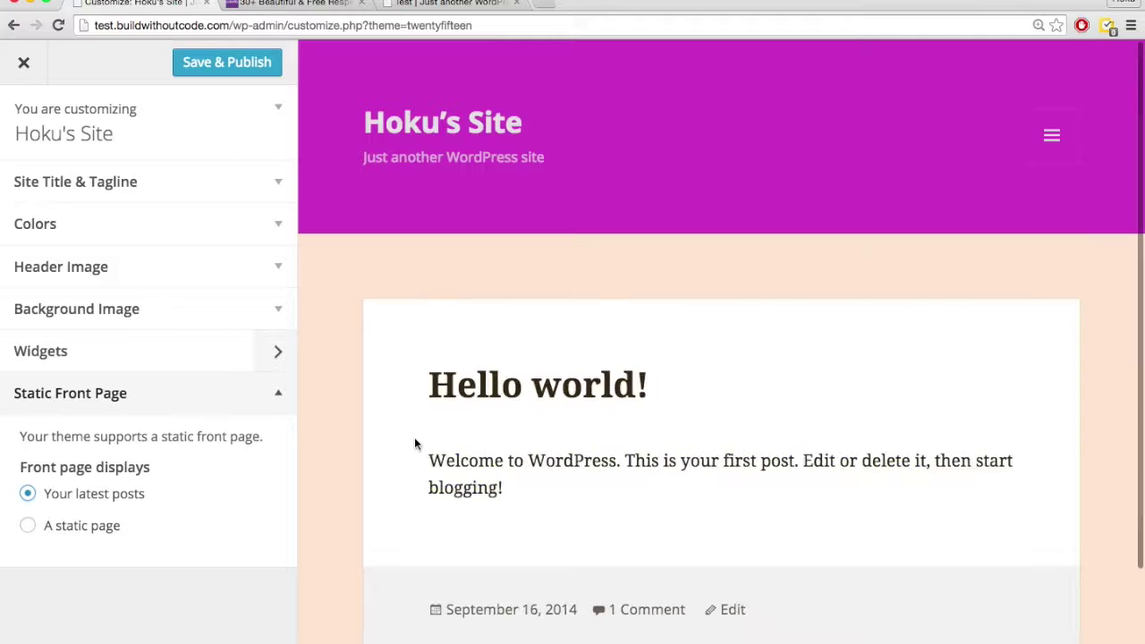
click(27, 527)
scroll(161, 532, down, 1)
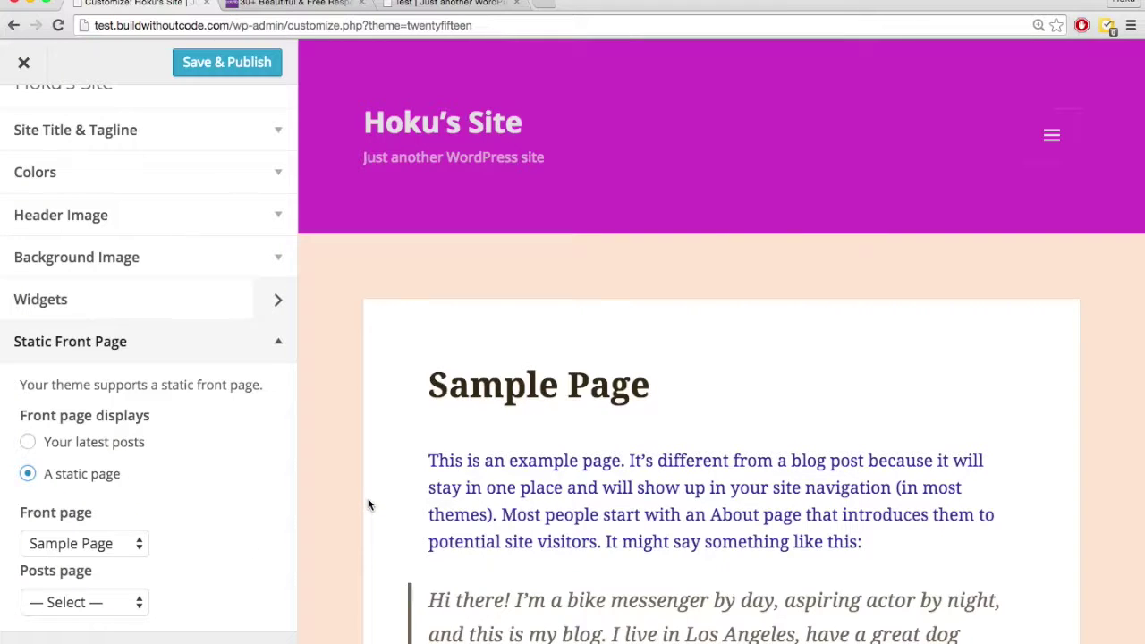
click(139, 602)
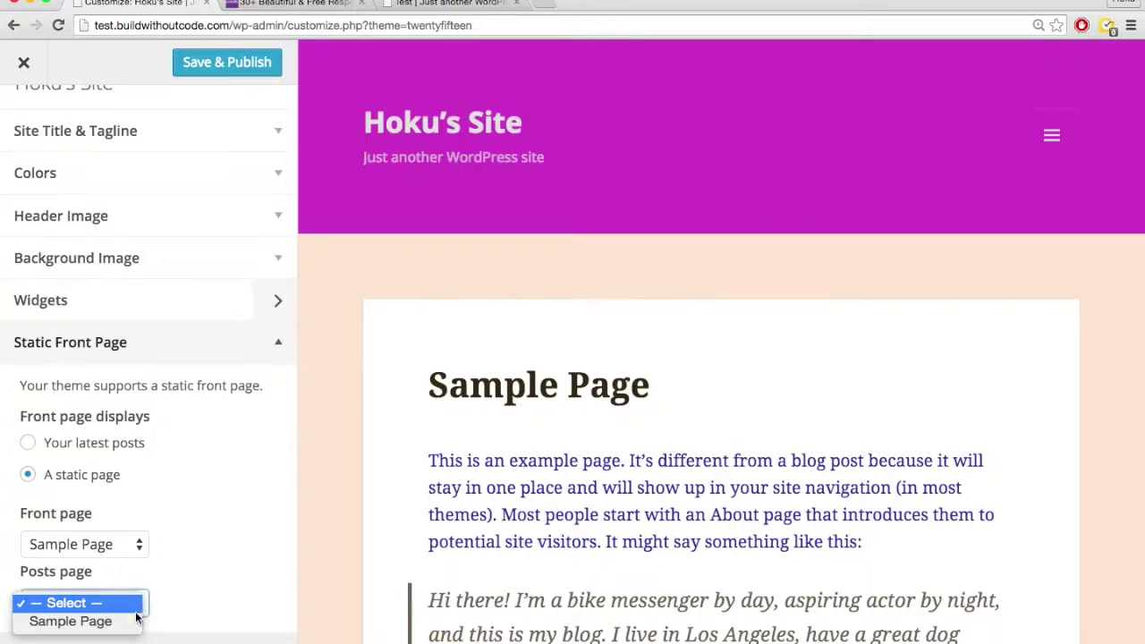
click(136, 604)
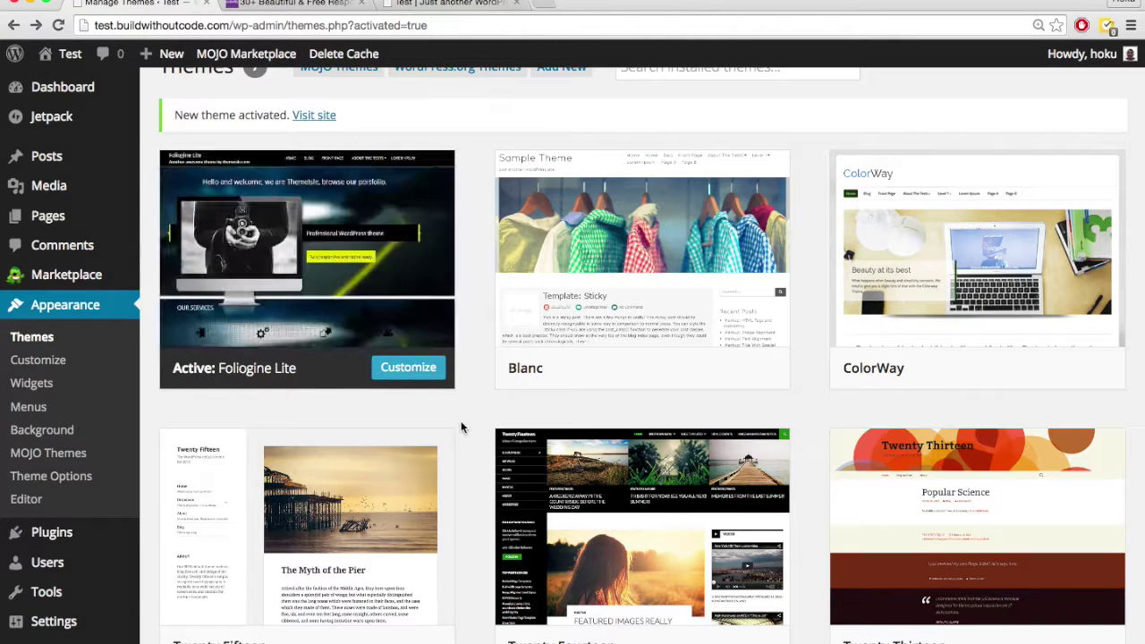
Find the active Foliogine Lite theme among the installed themes and open it for customizing
scroll(461, 427, down, 1)
scroll(461, 427, down, 2)
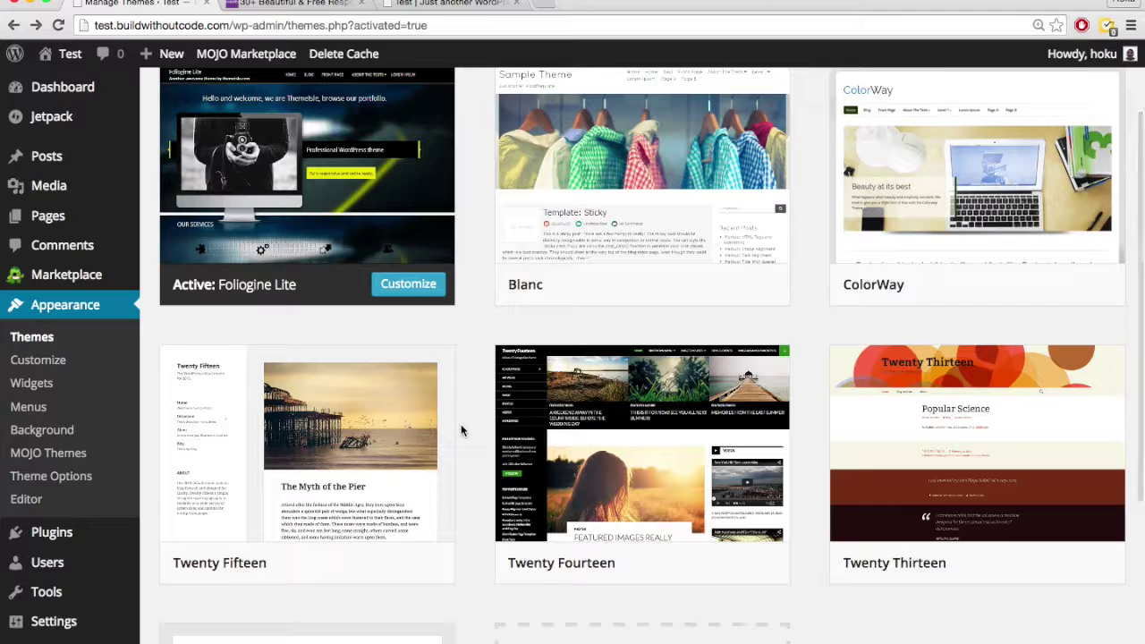
scroll(443, 295, up, 1)
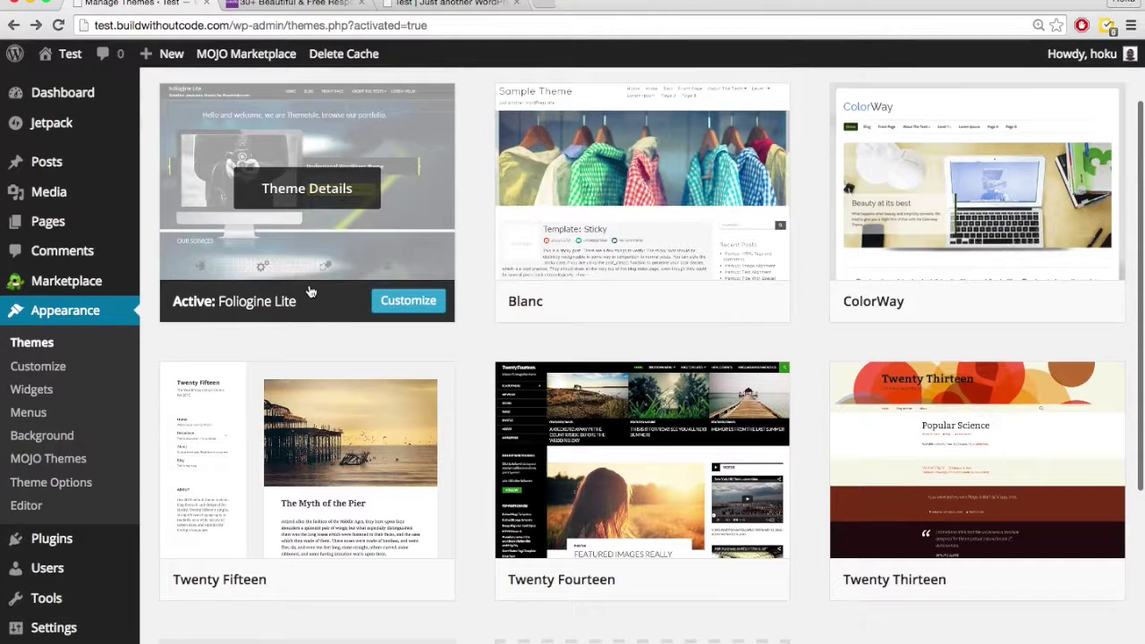
mouse_move(329, 465)
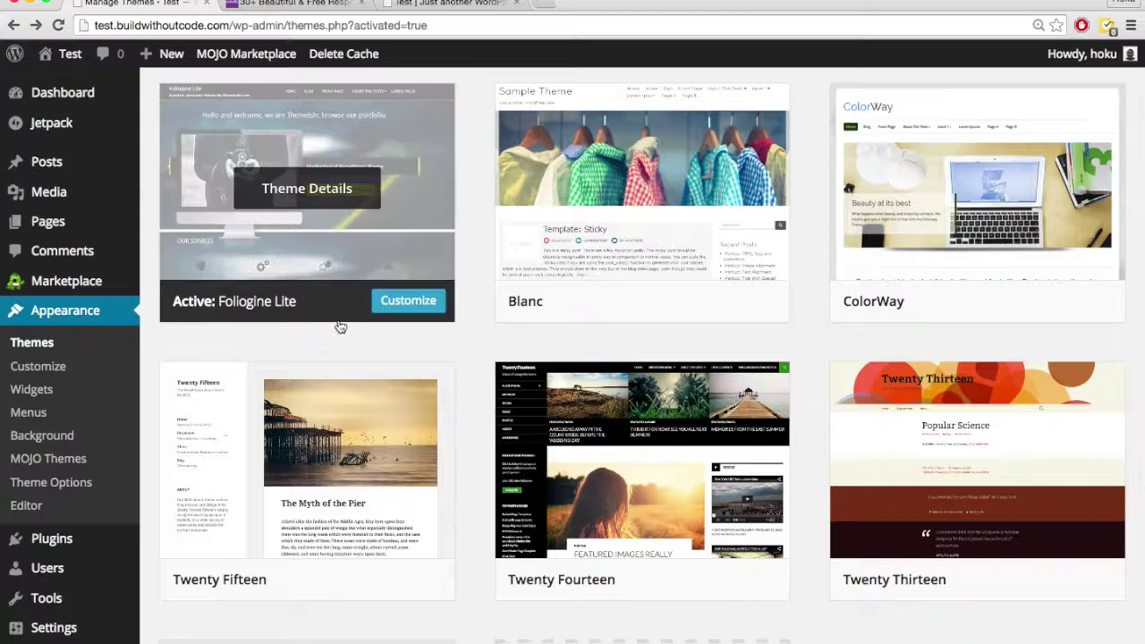
mouse_move(373, 553)
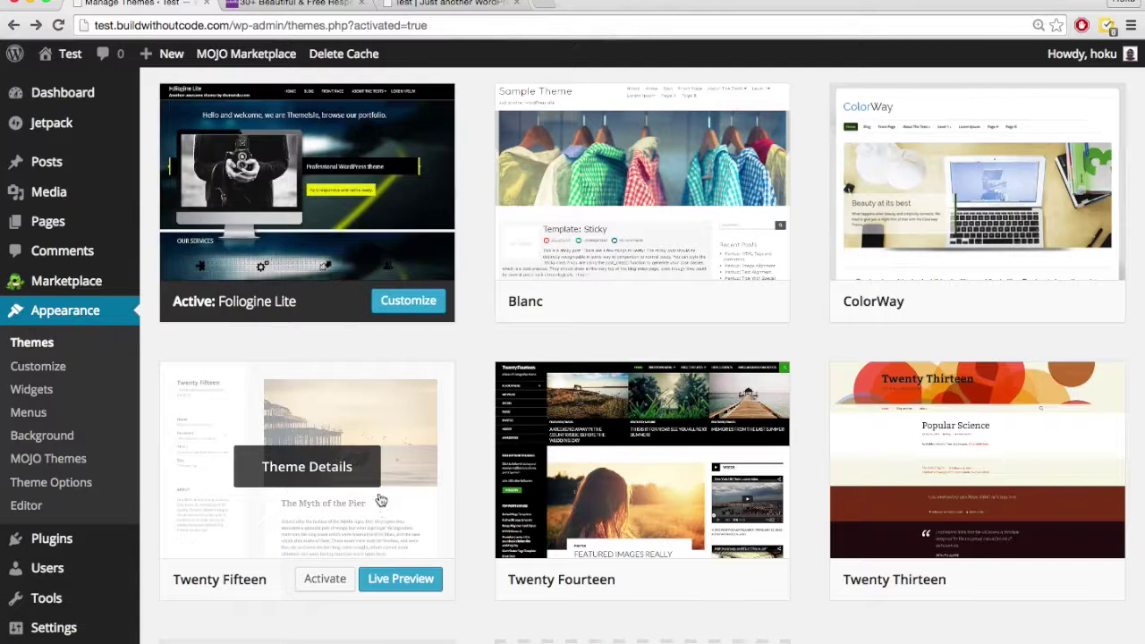
mouse_move(265, 224)
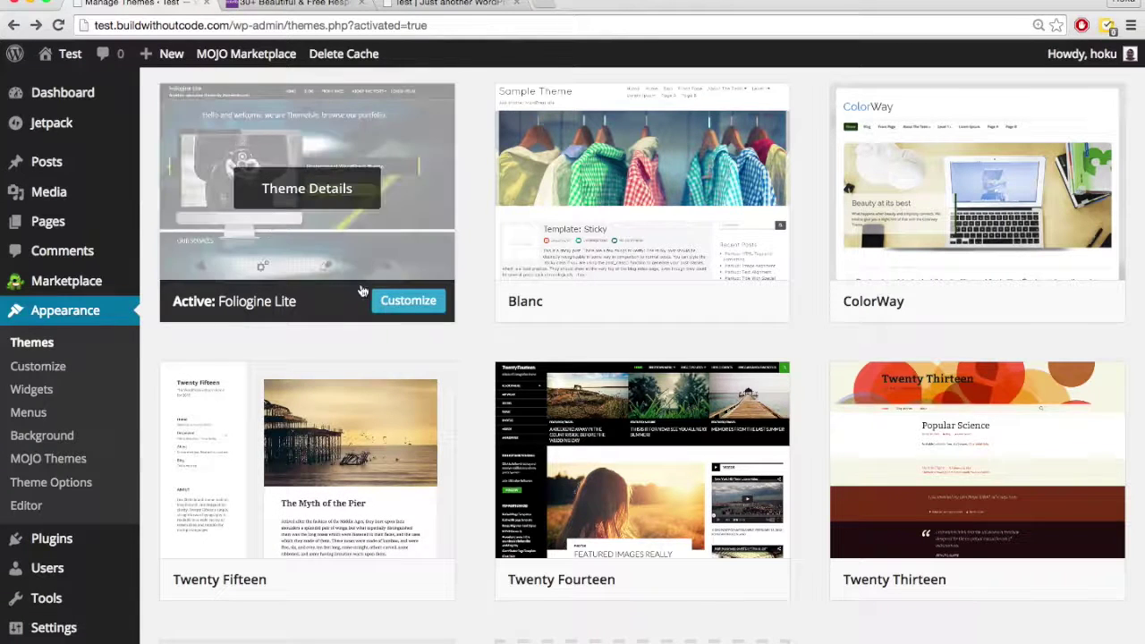
click(403, 308)
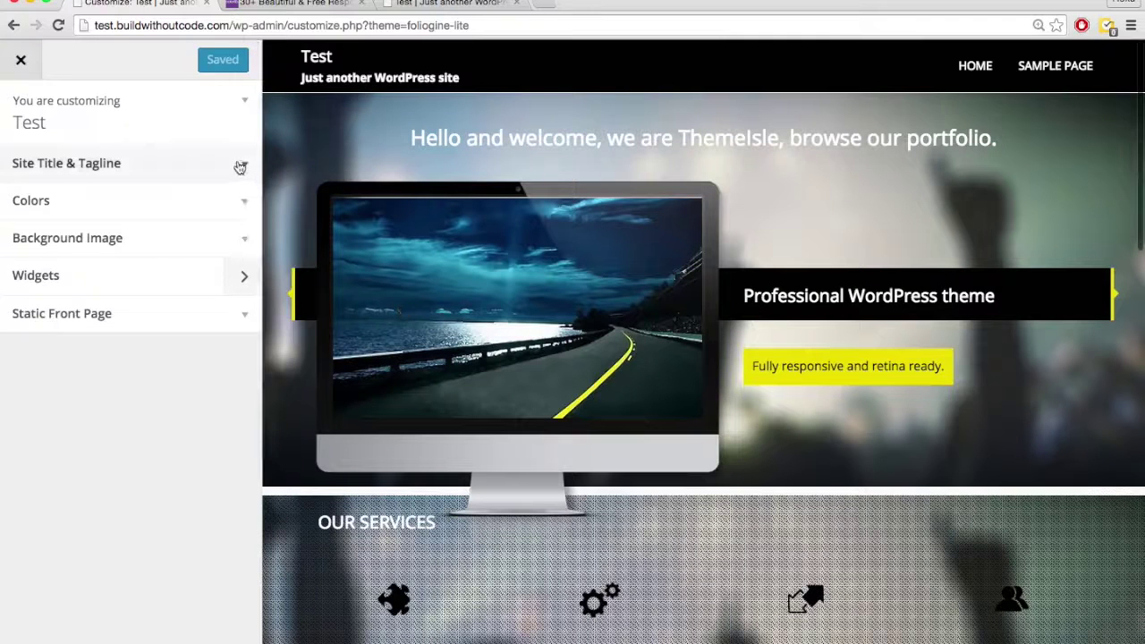
Replace the site title with the owner's first name in possessive form followed by "Site"
click(240, 166)
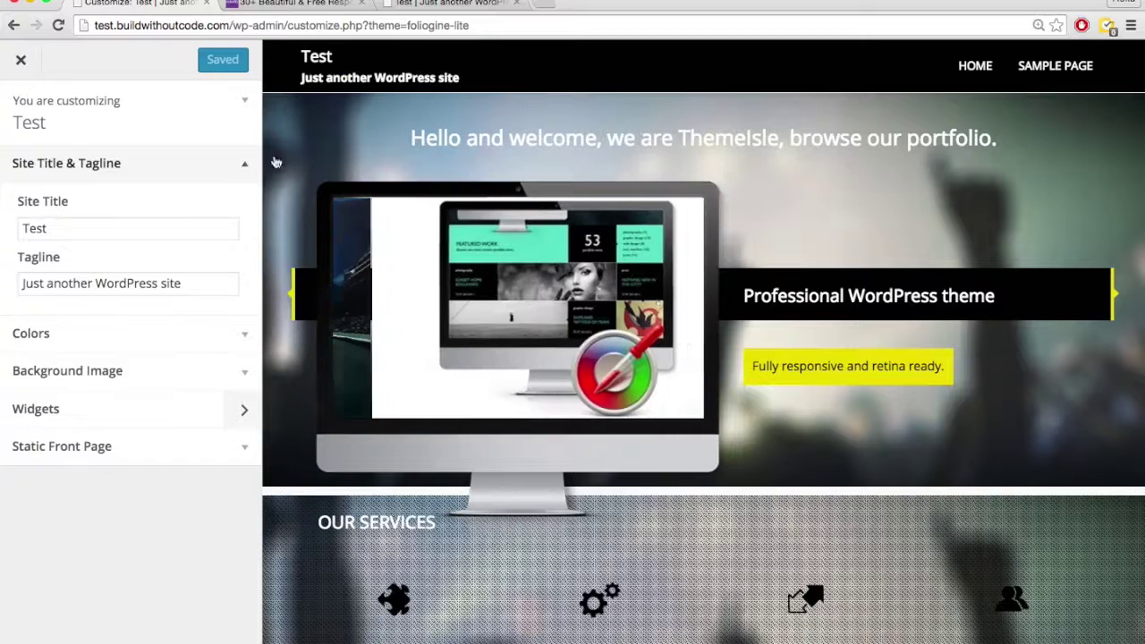
double_click(150, 231)
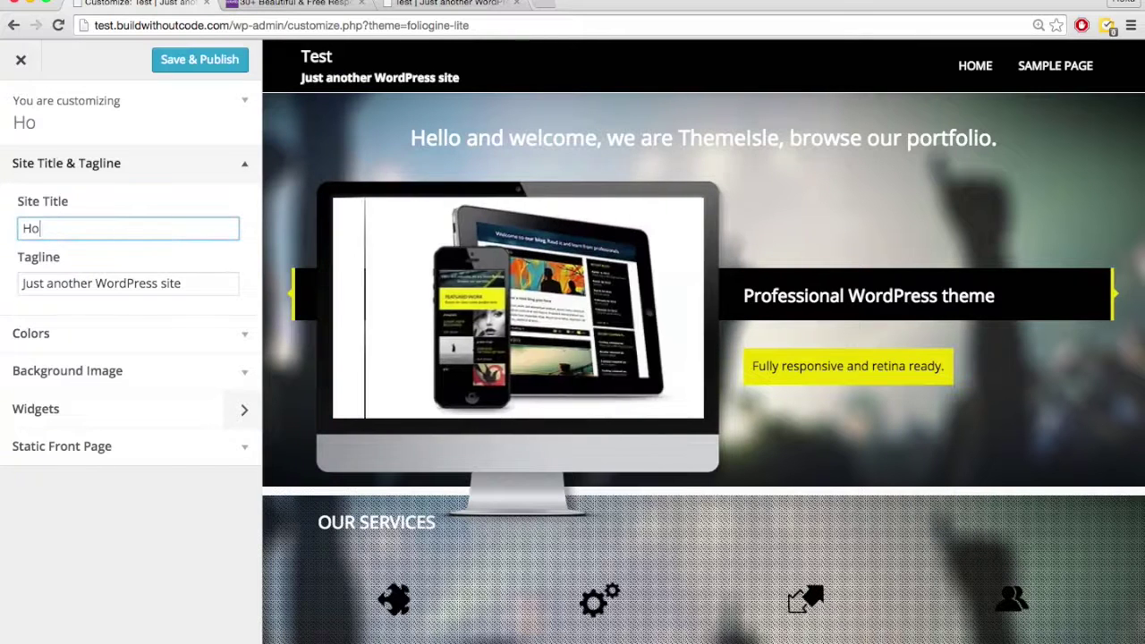
text(ku's Site)
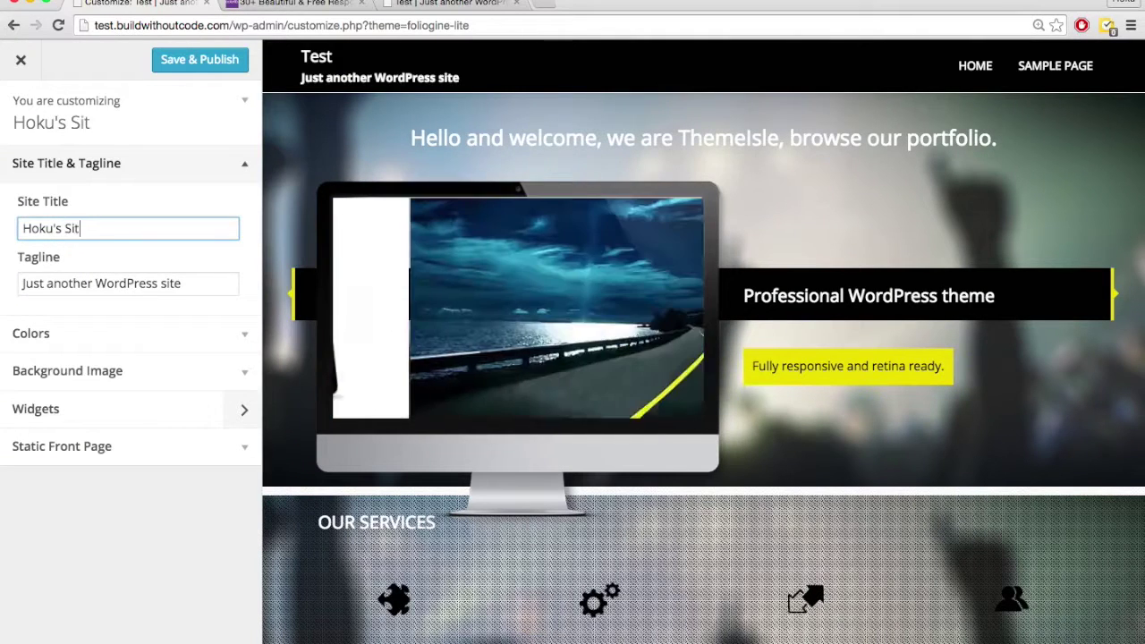
click(153, 283)
click(155, 231)
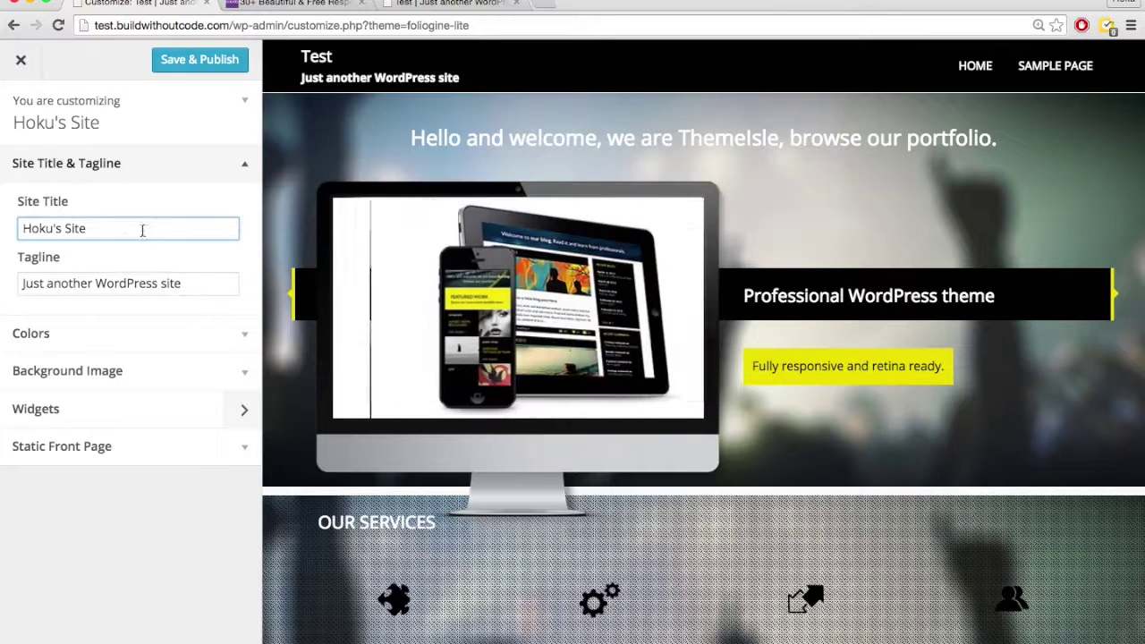
double_click(125, 228)
Replace the site's tagline with "hello" and close the title and tagline settings
click(144, 283)
key(super+a)
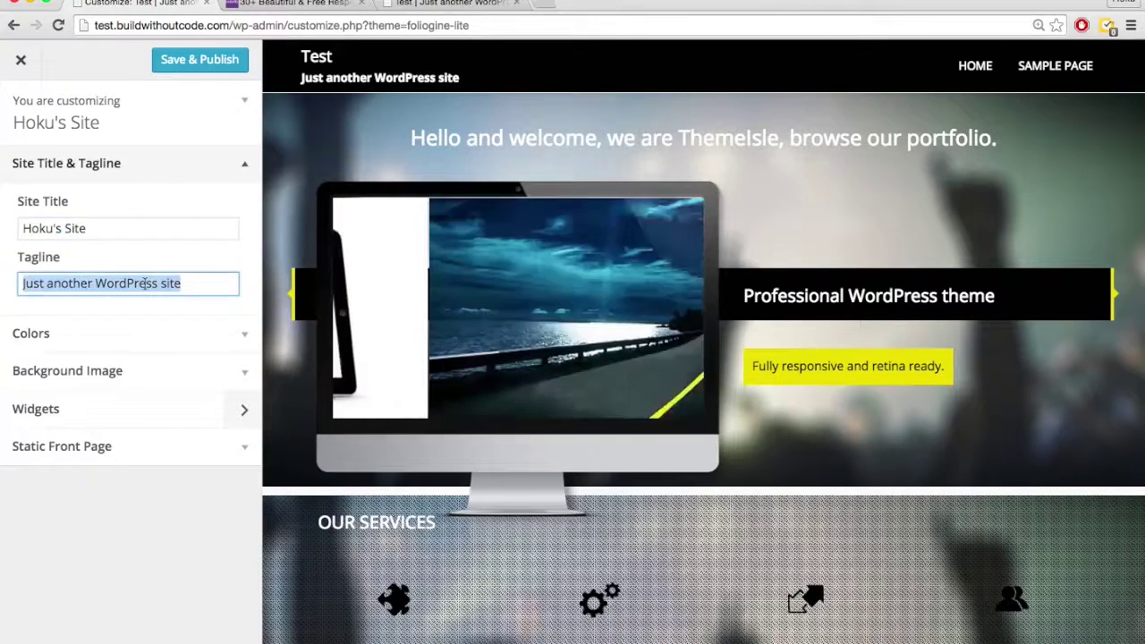
text(hello)
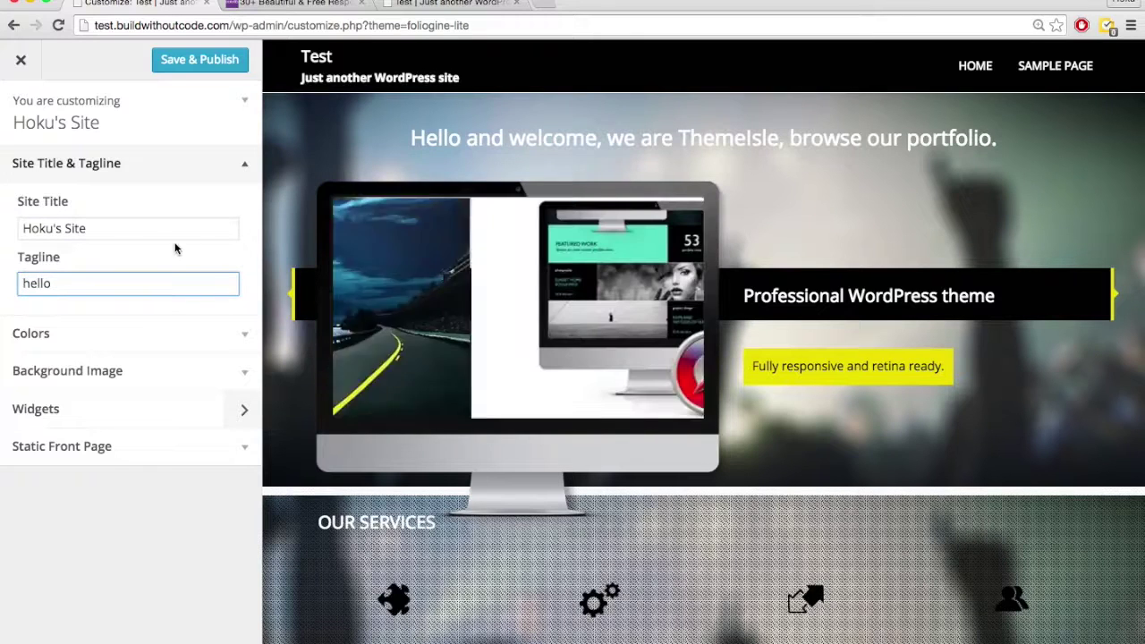
click(171, 230)
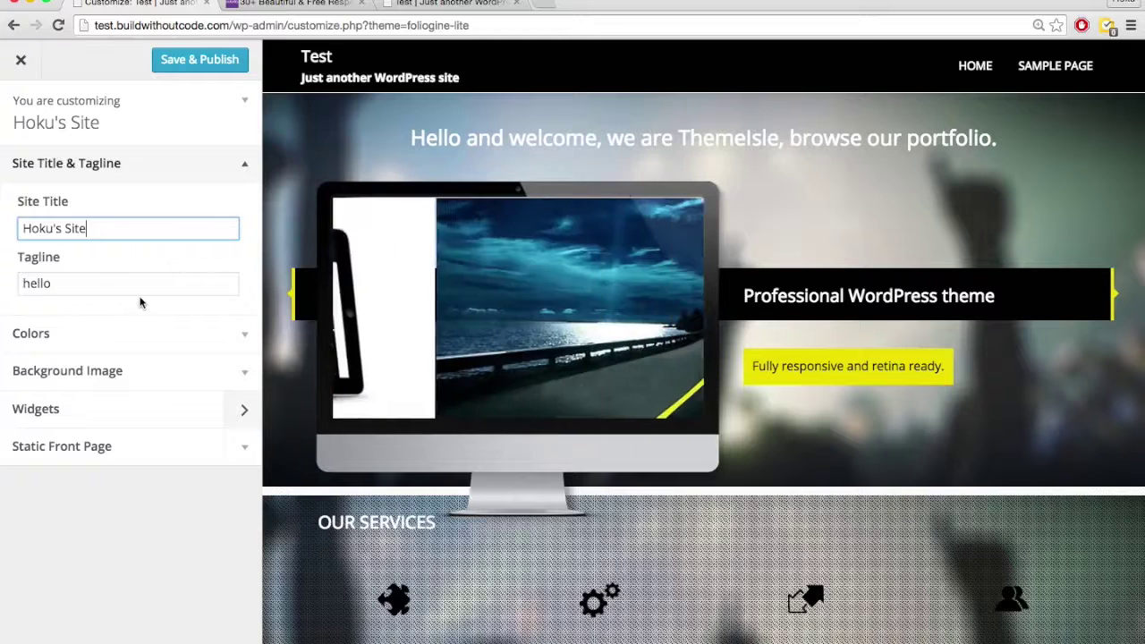
click(209, 285)
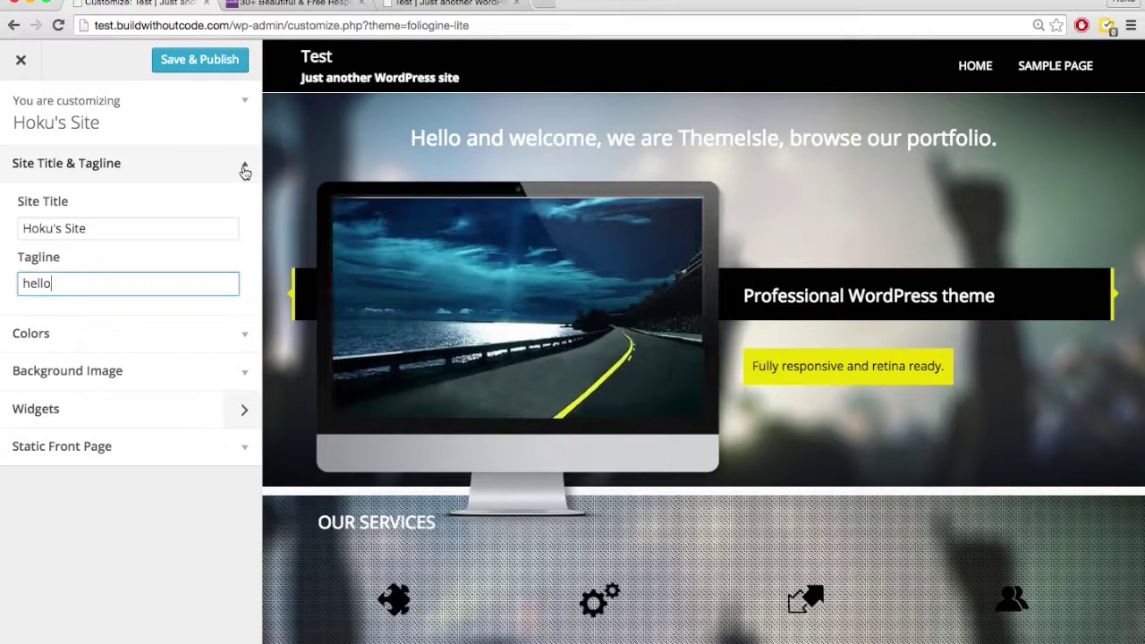
click(244, 170)
Set the theme's background color to #232323 and check the whole page in the site preview
click(246, 205)
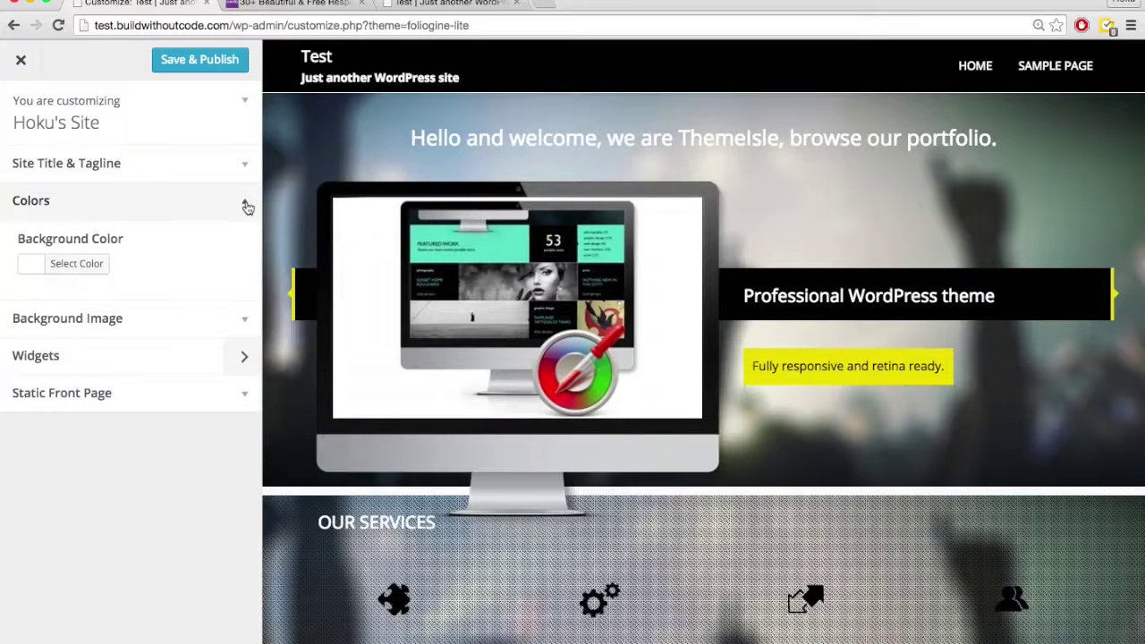
click(79, 266)
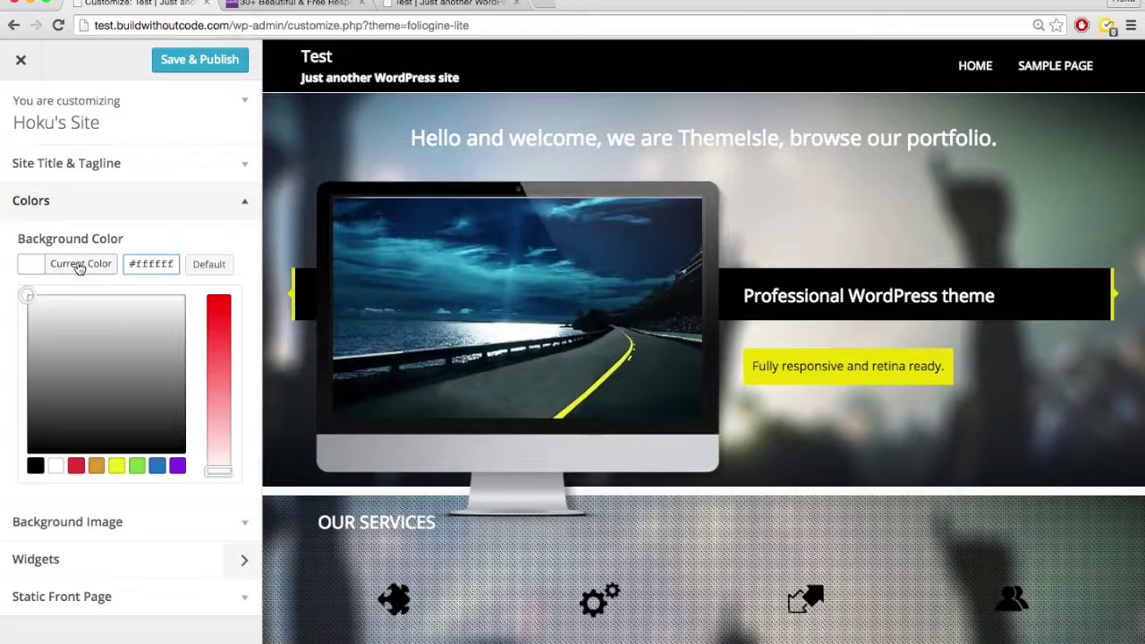
click(158, 431)
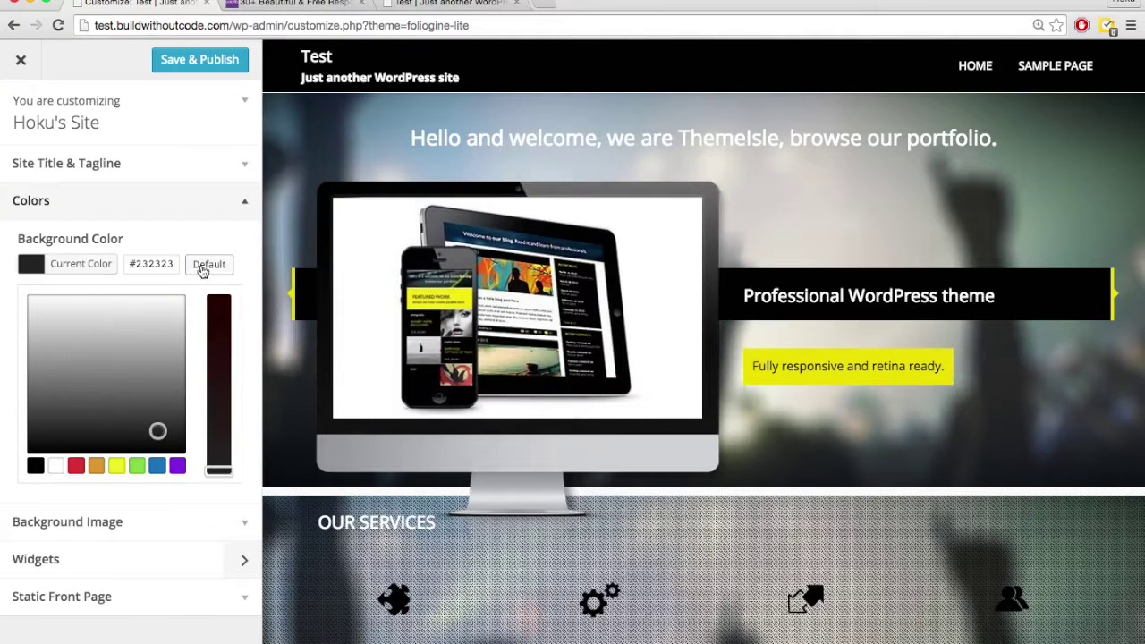
click(220, 238)
scroll(416, 212, down, 5)
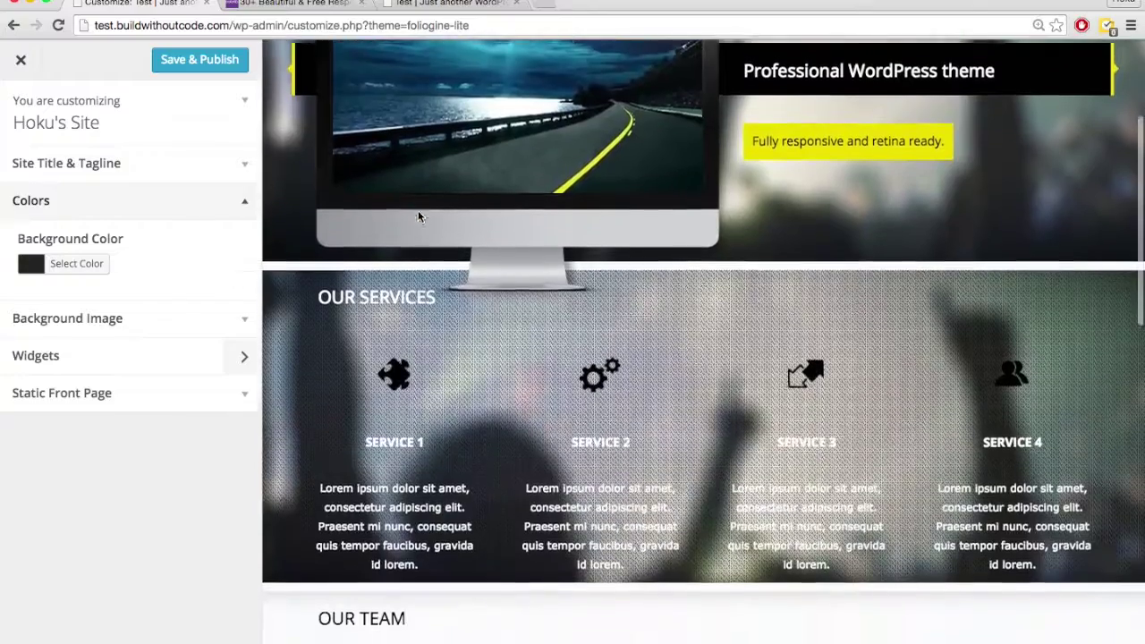
scroll(417, 210, down, 10)
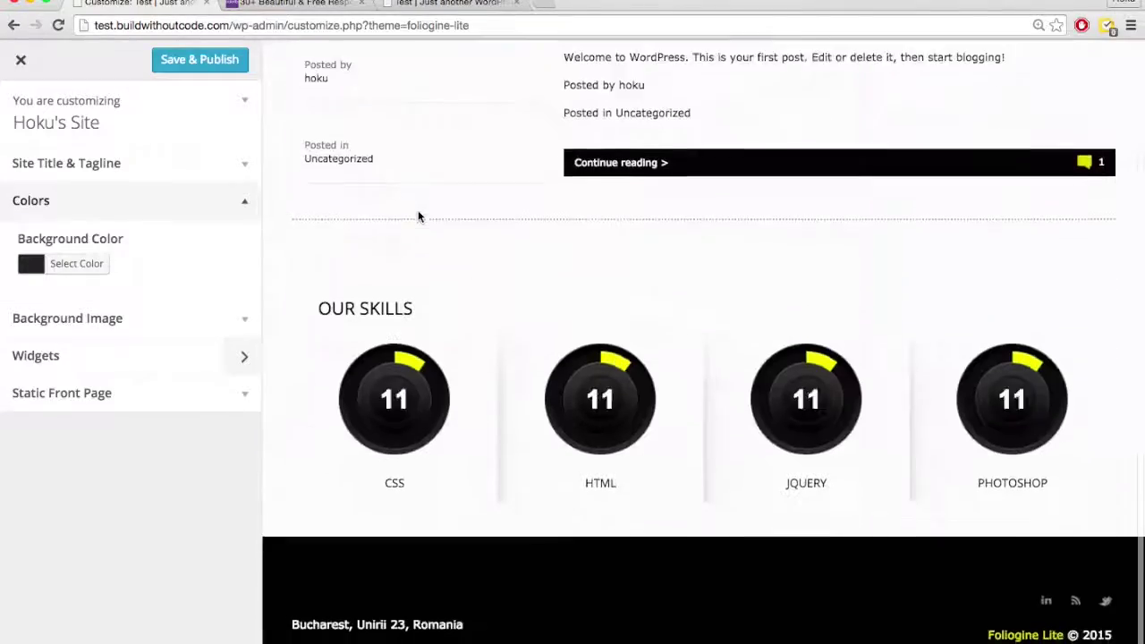
scroll(417, 215, up, 15)
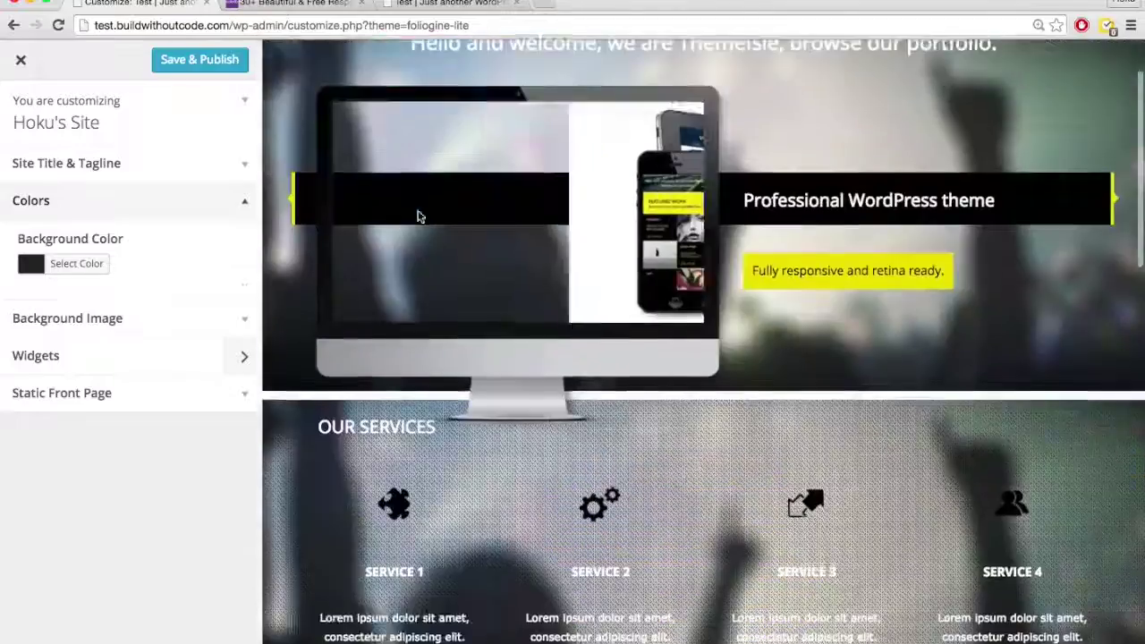
scroll(417, 216, up, 2)
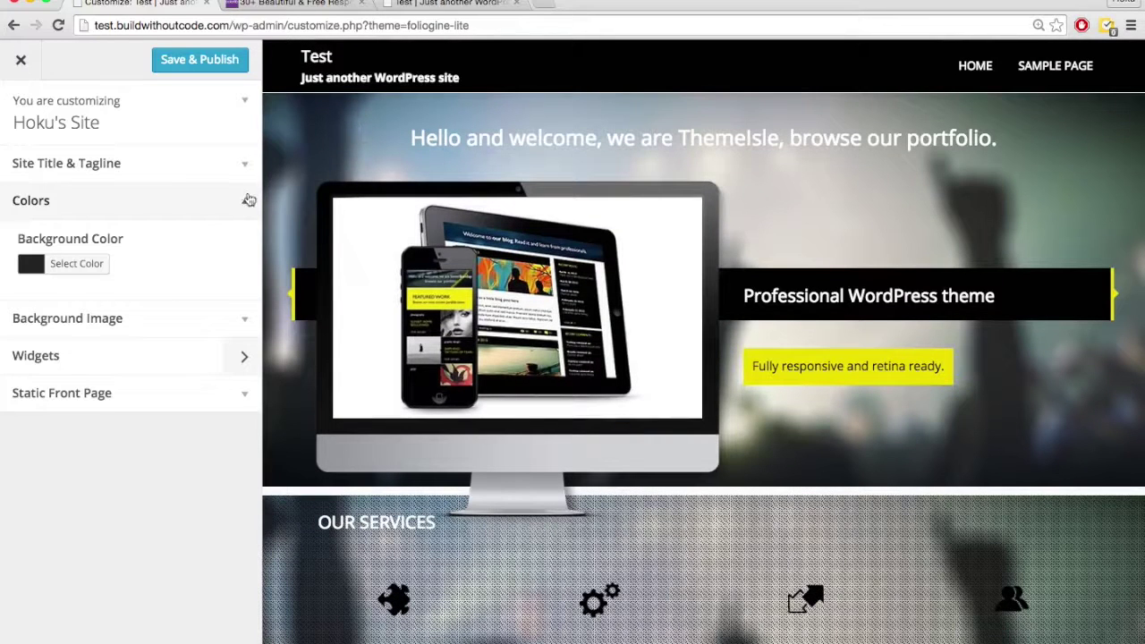
click(243, 207)
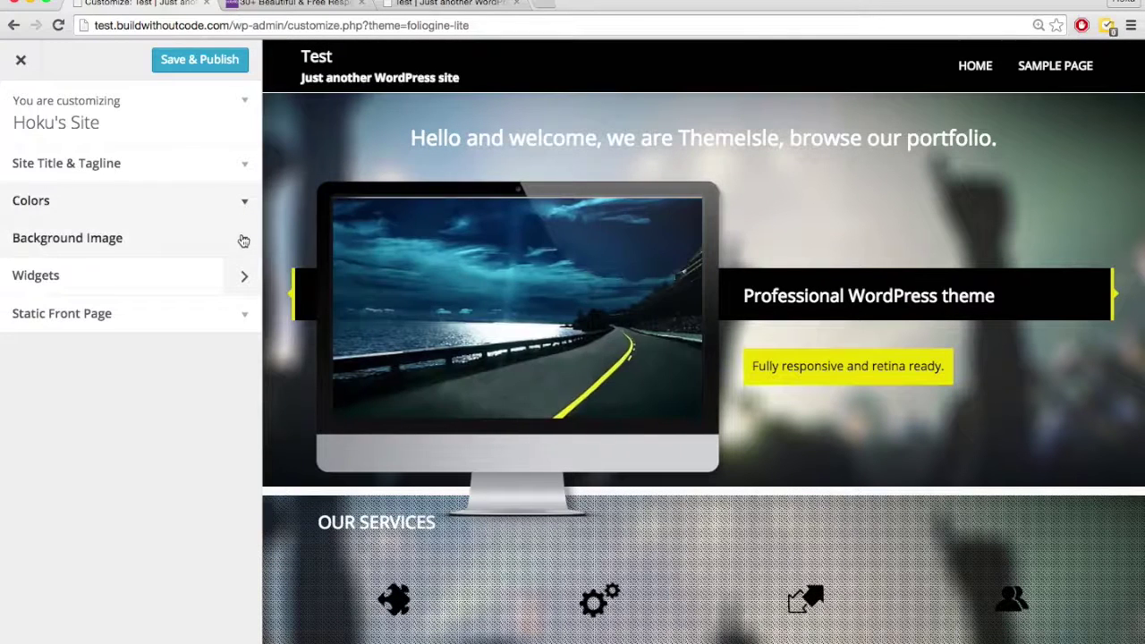
Look over the Background Image and Static Front Page settings, and examine the services and team sections of the latest-posts front page
click(243, 241)
click(243, 242)
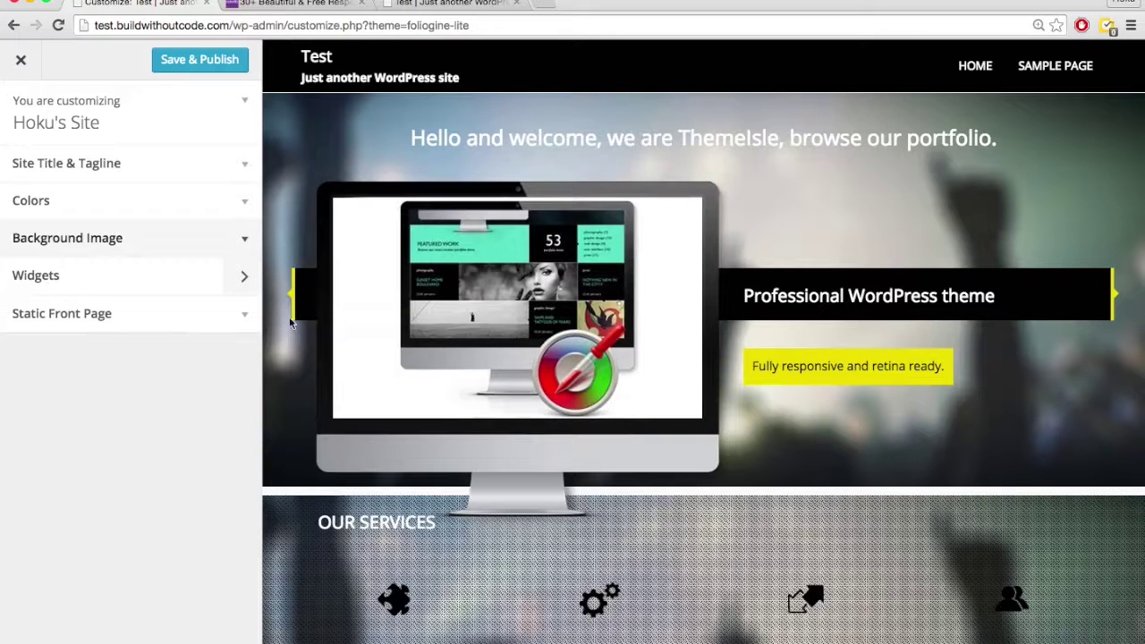
click(246, 320)
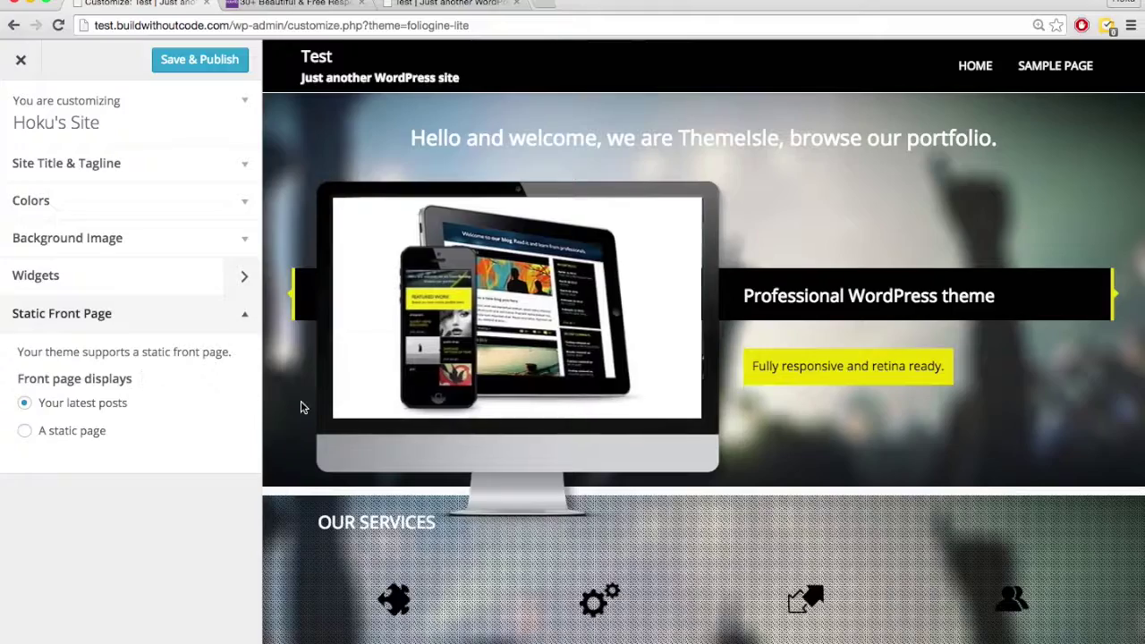
scroll(409, 402, down, 5)
scroll(408, 407, down, 8)
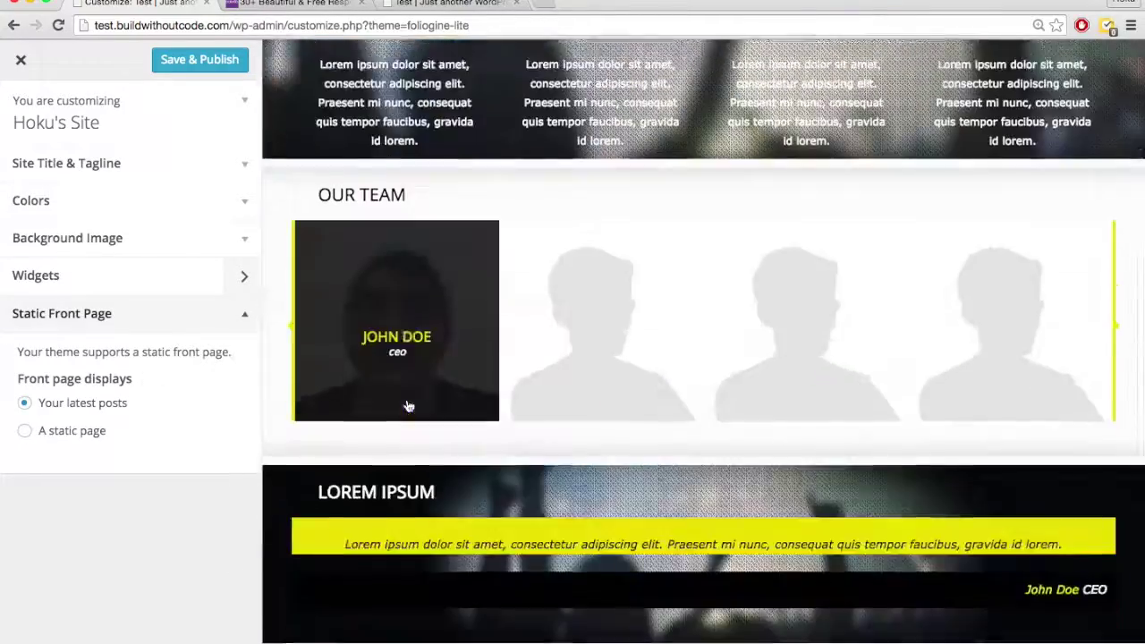
scroll(406, 405, up, 13)
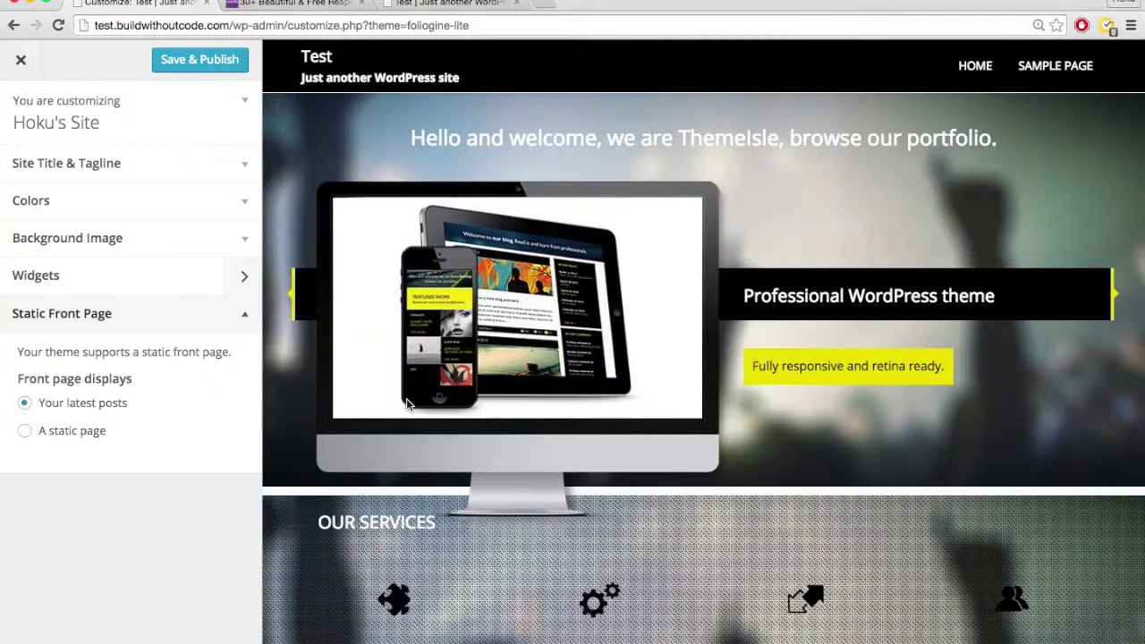
scroll(407, 399, down, 2)
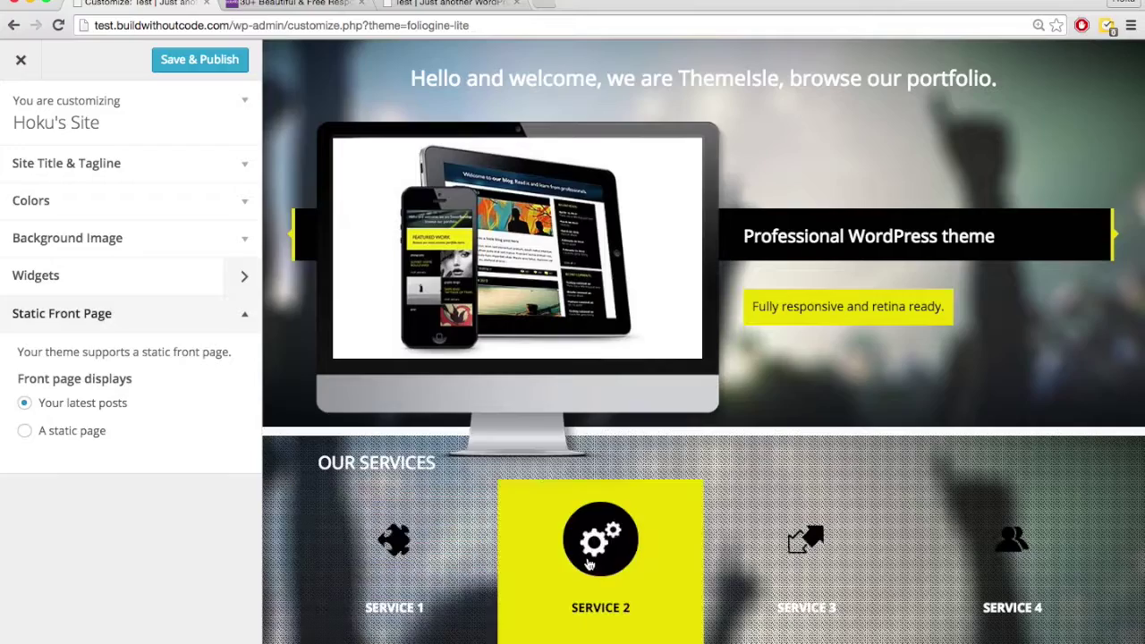
scroll(590, 555, down, 2)
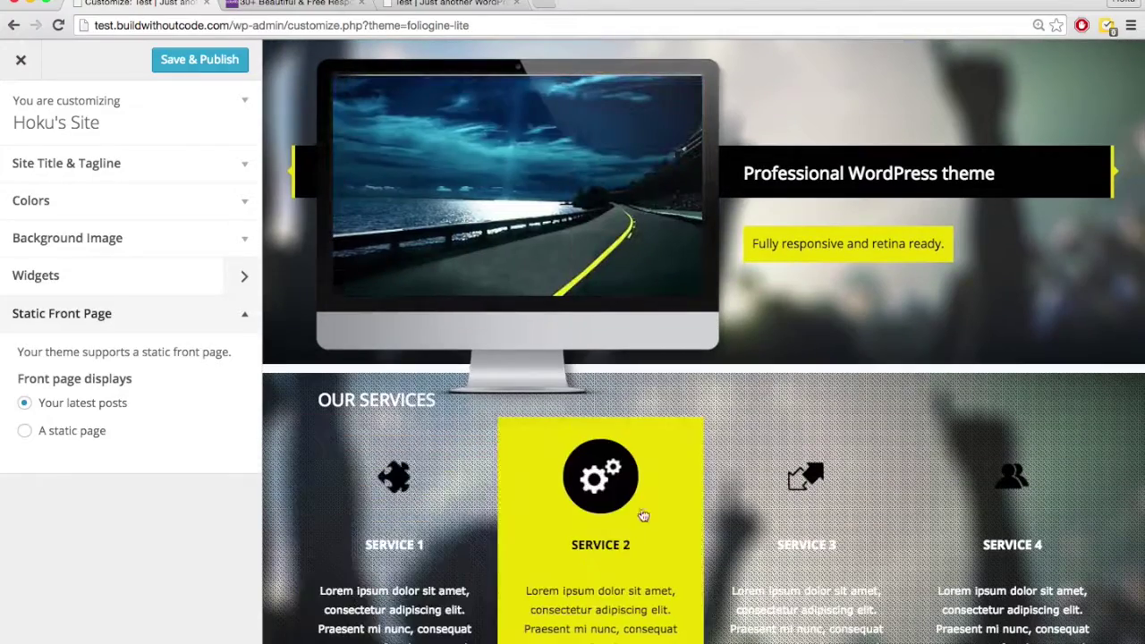
scroll(644, 517, down, 2)
scroll(645, 520, down, 5)
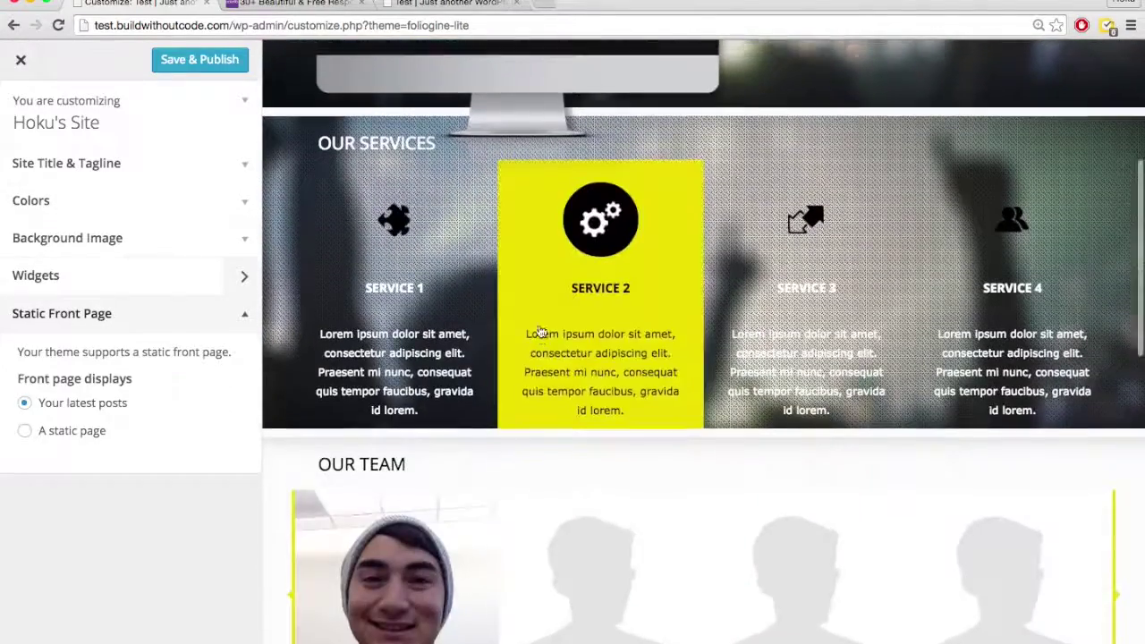
scroll(447, 348, up, 4)
scroll(384, 356, up, 8)
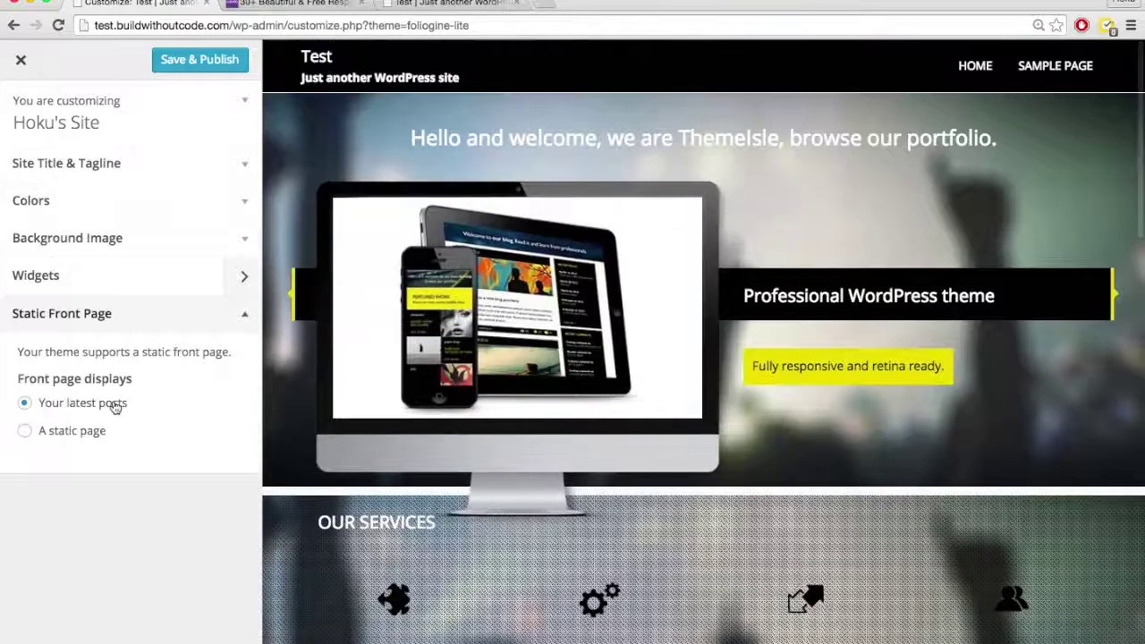
Set the front page to display a static page, with Sample Page as the front page
click(72, 433)
click(81, 496)
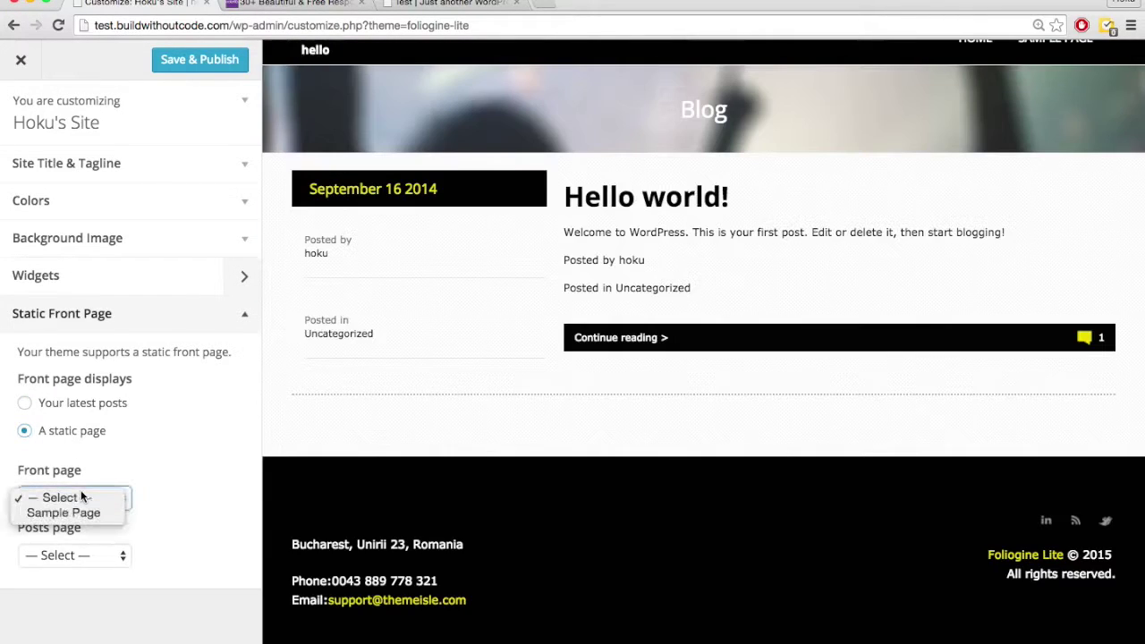
click(81, 498)
click(80, 498)
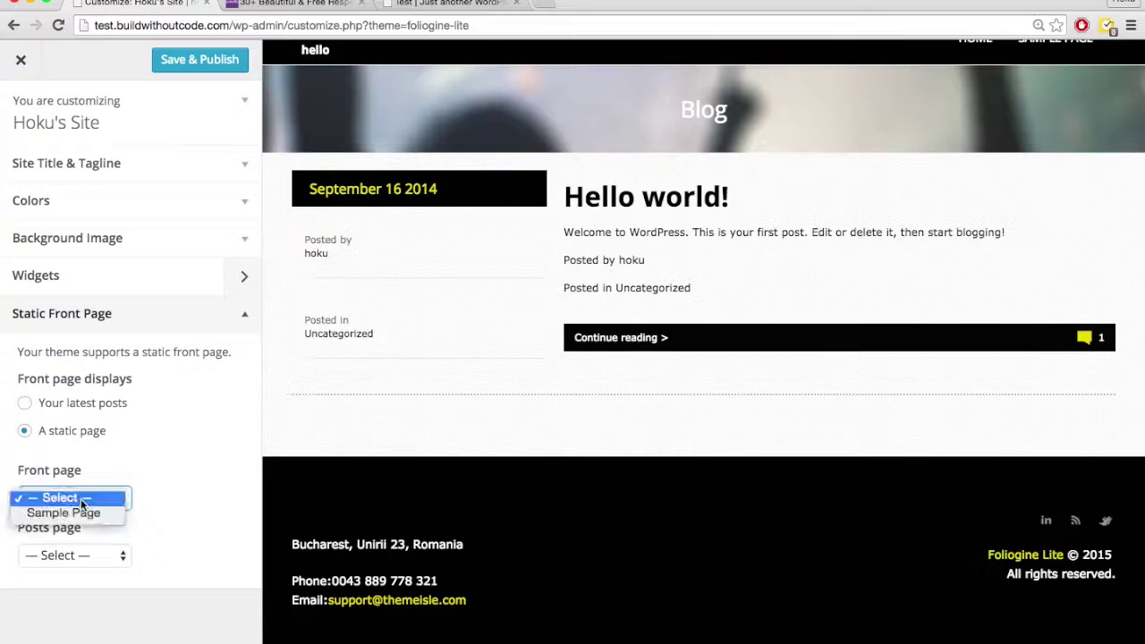
click(83, 512)
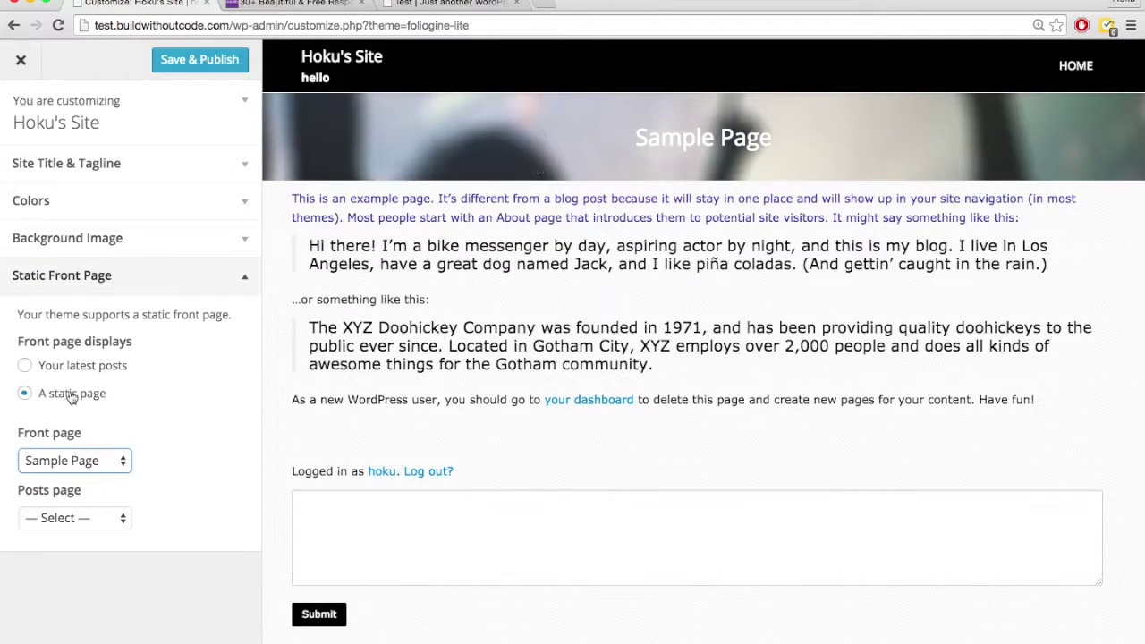
Compare the latest-posts and static Sample Page displays in the preview, and set the front page back to the latest posts
click(25, 367)
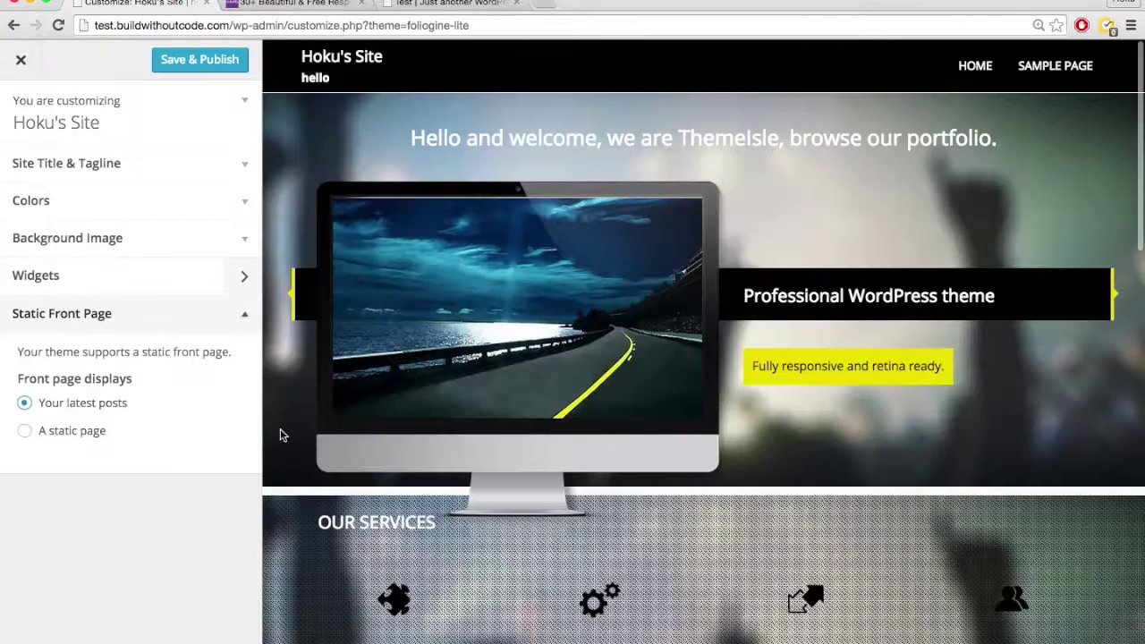
click(27, 432)
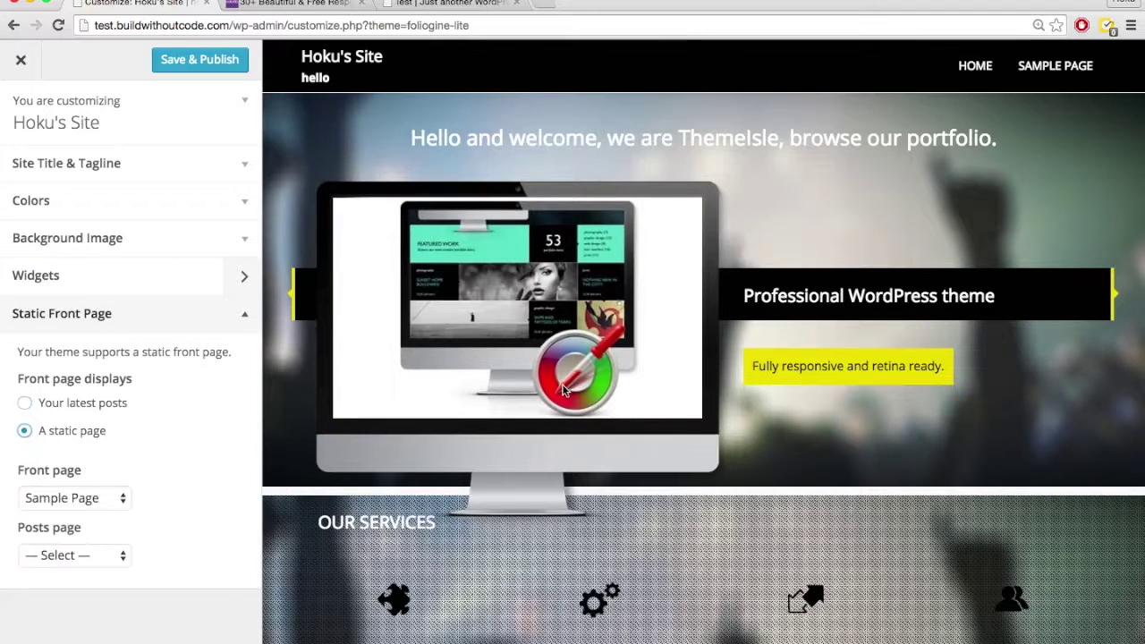
scroll(429, 390, down, 2)
scroll(427, 391, up, 2)
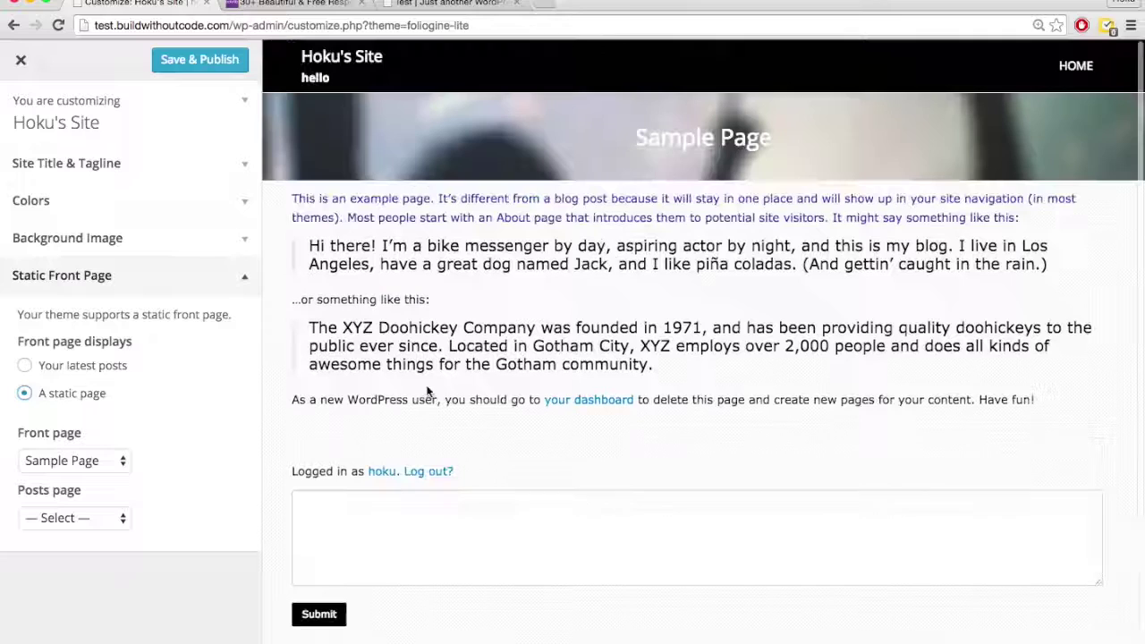
scroll(427, 391, down, 5)
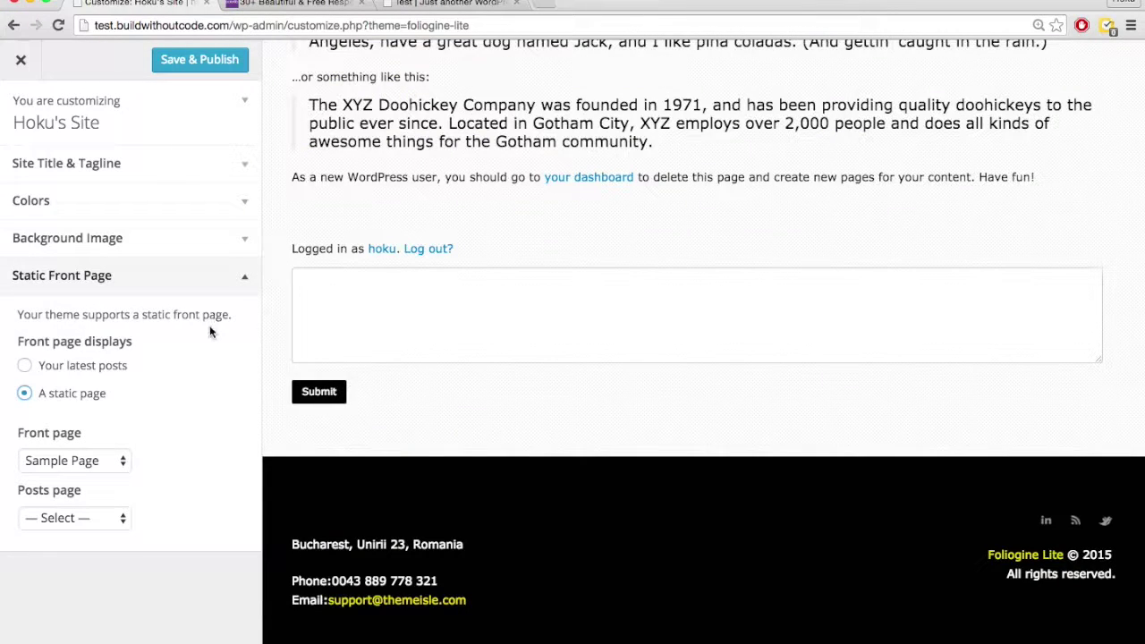
scroll(389, 298, up, 5)
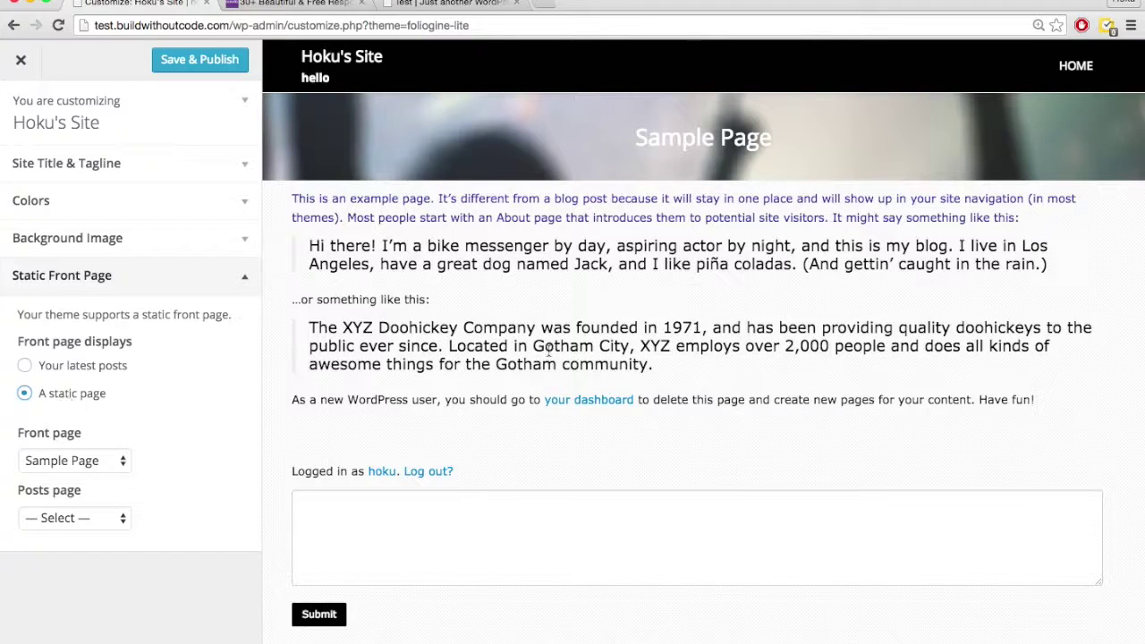
click(25, 365)
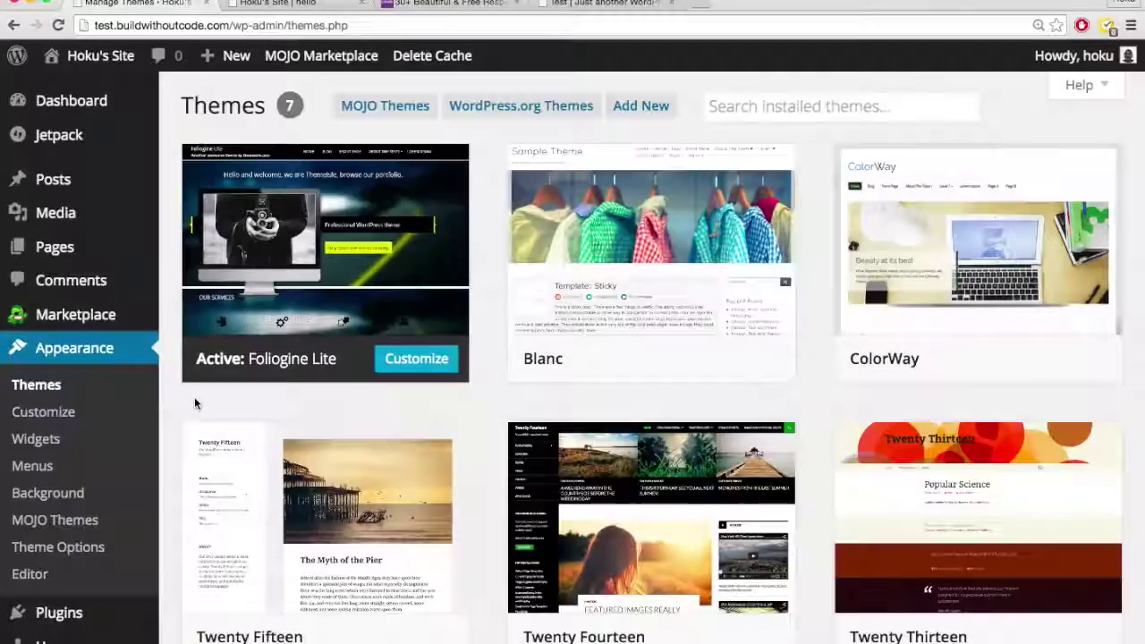
Activate the Twenty Fifteen theme and check which Appearance entries it offers
mouse_move(324, 301)
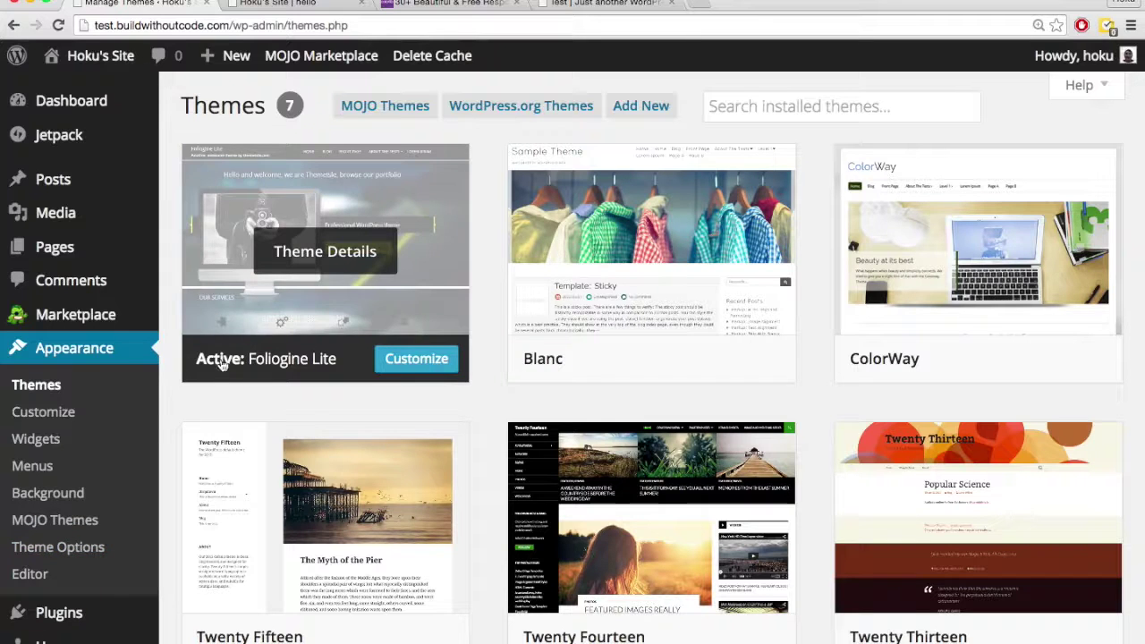
scroll(205, 405, down, 3)
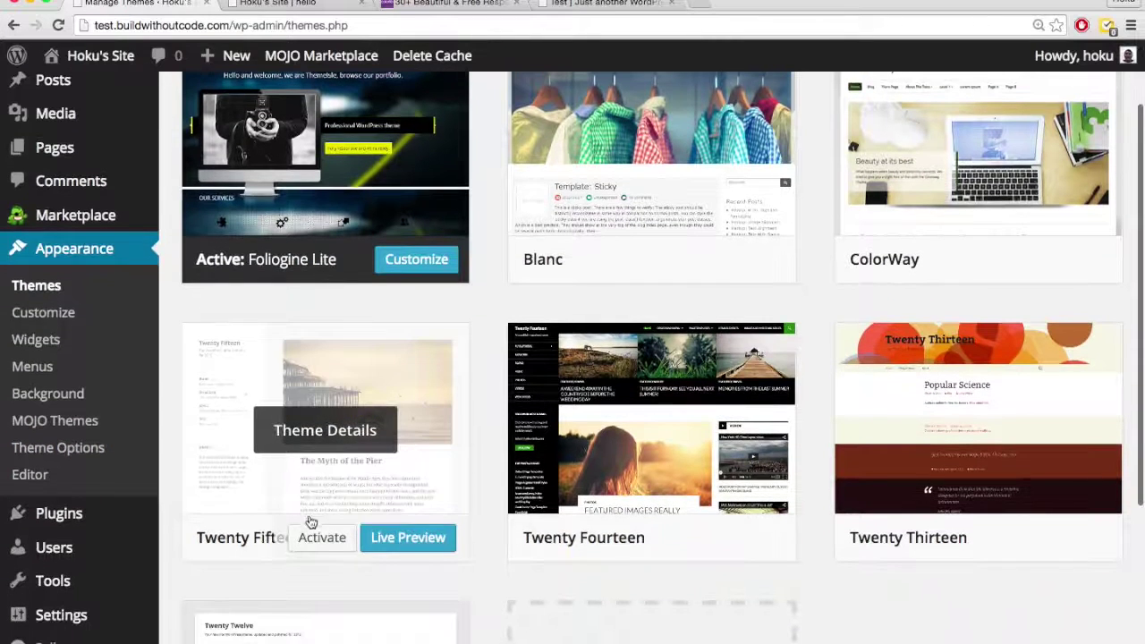
click(321, 542)
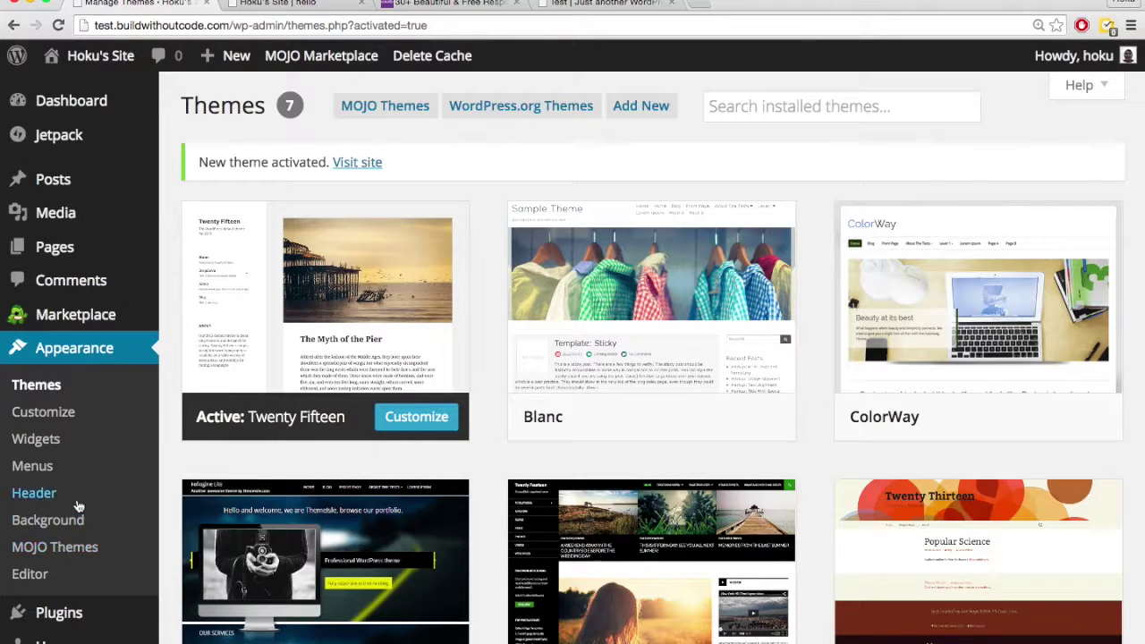
scroll(83, 520, down, 2)
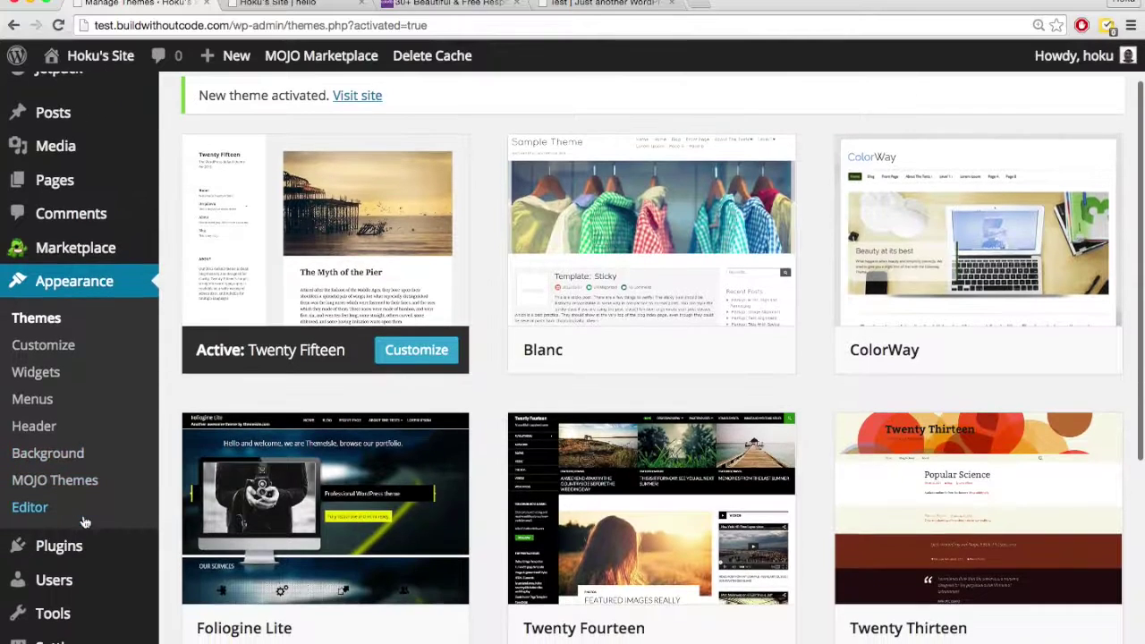
Reactivate the Foliogine Lite theme and look over the general sections in its Theme Options
mouse_move(358, 532)
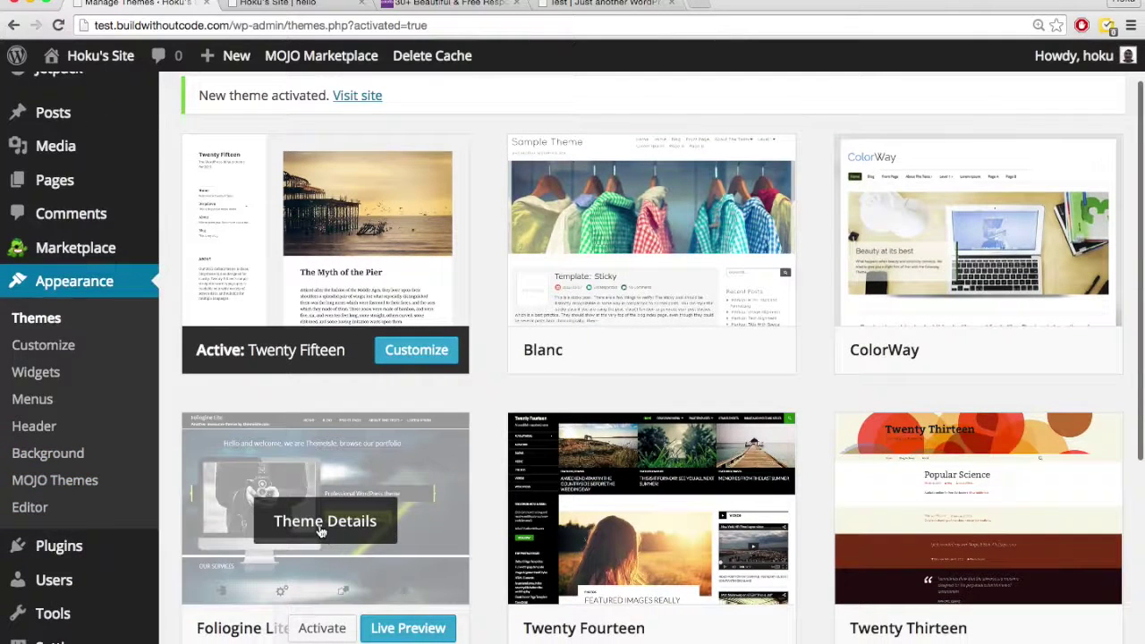
click(324, 627)
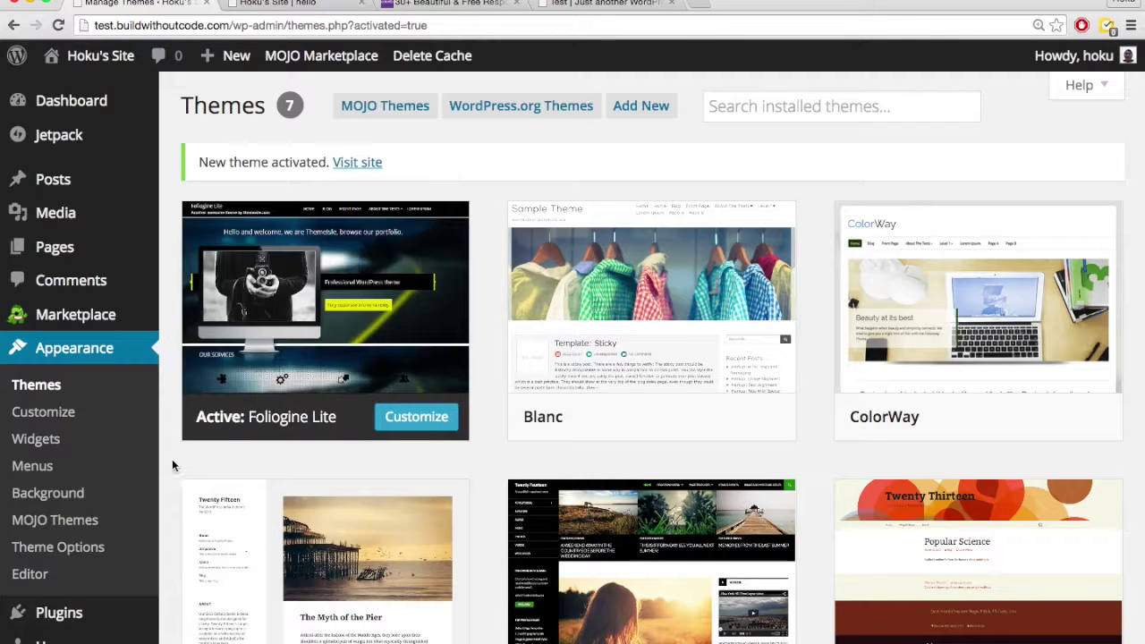
click(83, 547)
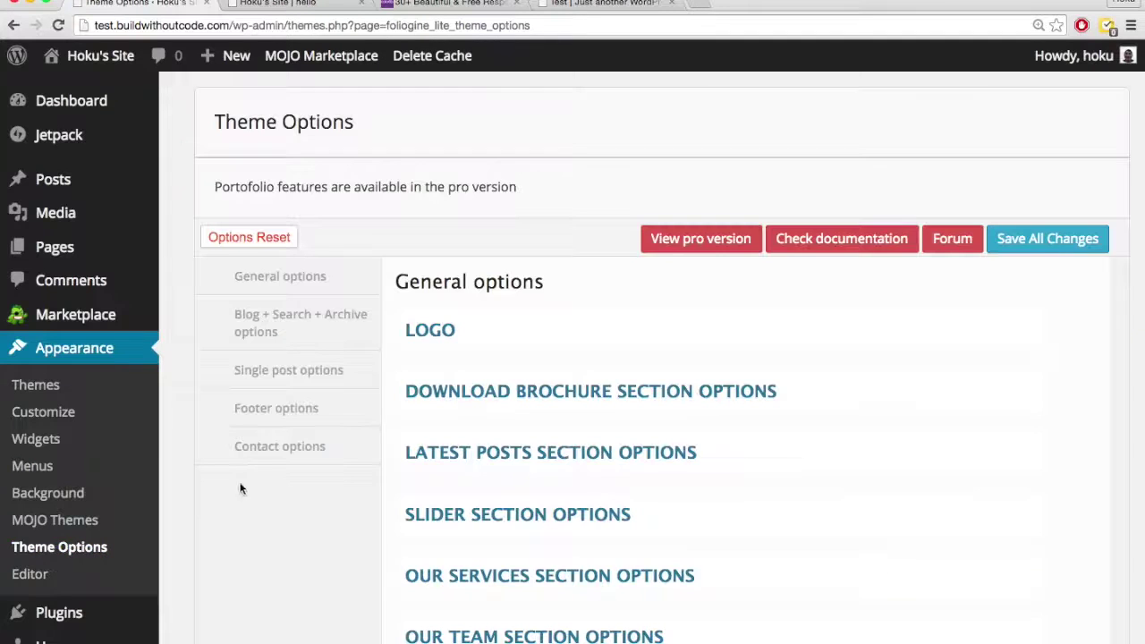
scroll(272, 536, down, 4)
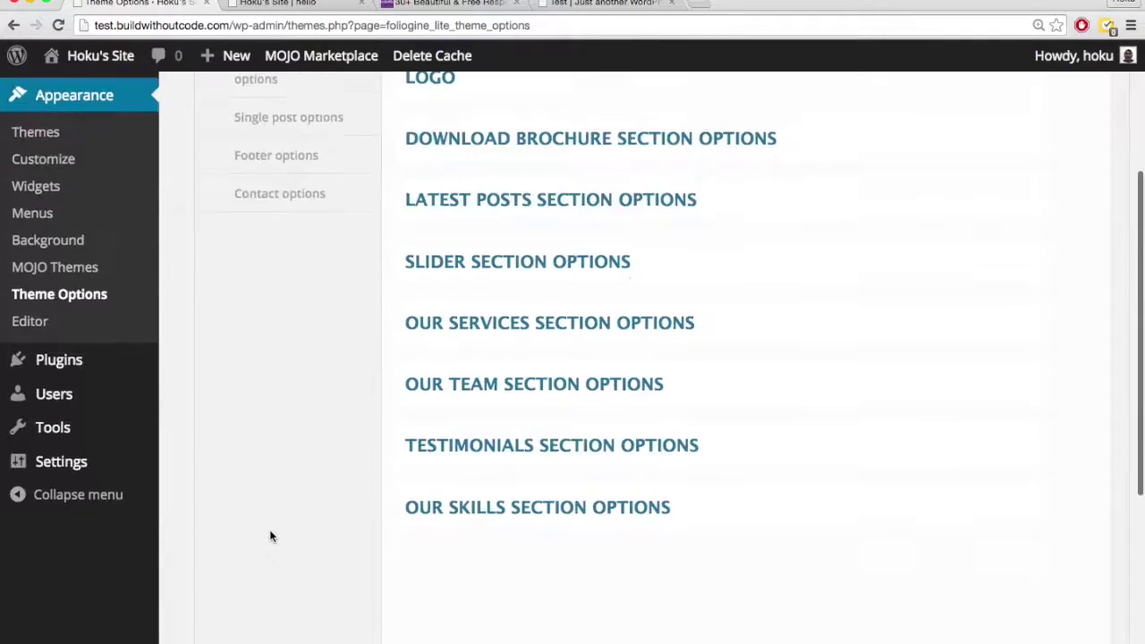
scroll(272, 536, up, 4)
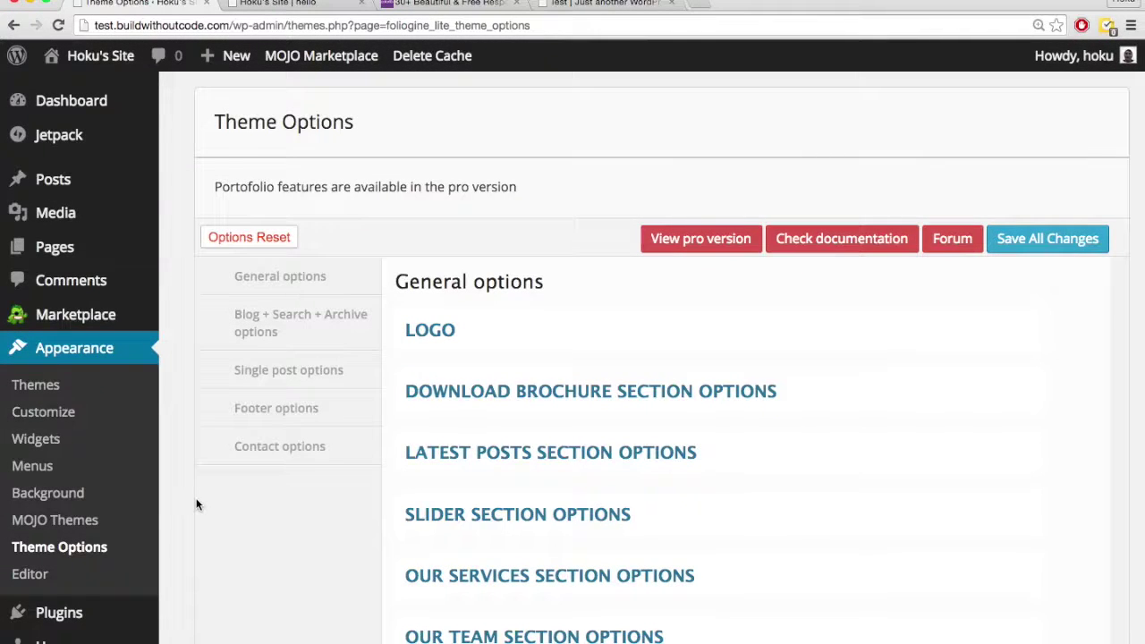
scroll(197, 505, down, 2)
scroll(349, 480, down, 3)
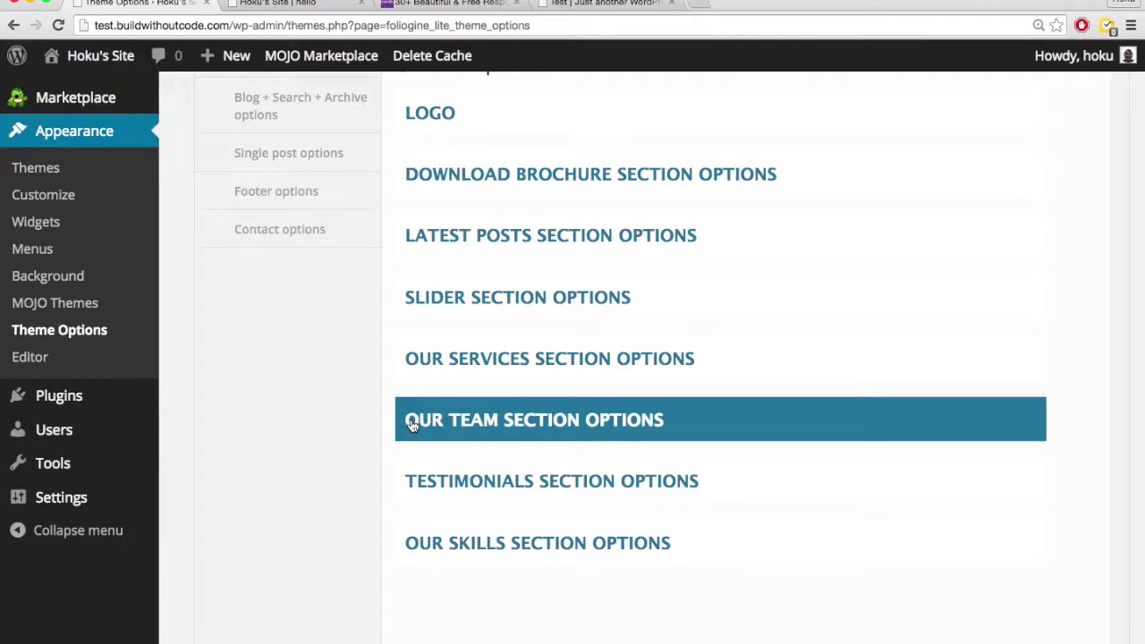
Open the Our Team section options and compare them with the team section on the live site
click(412, 422)
scroll(266, 461, down, 3)
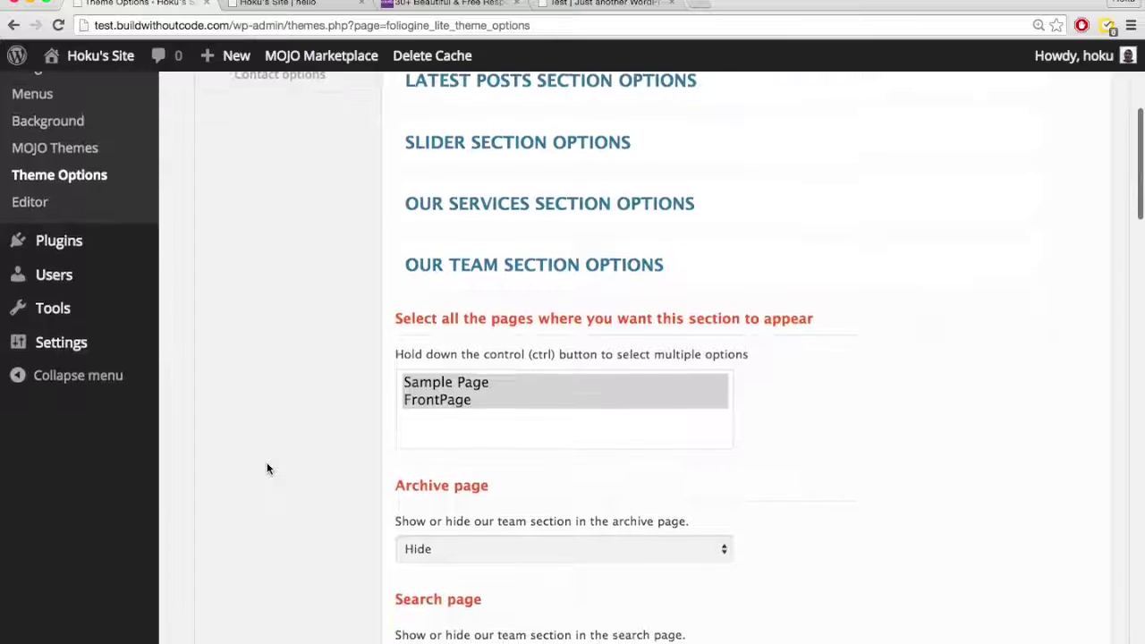
scroll(266, 465, down, 5)
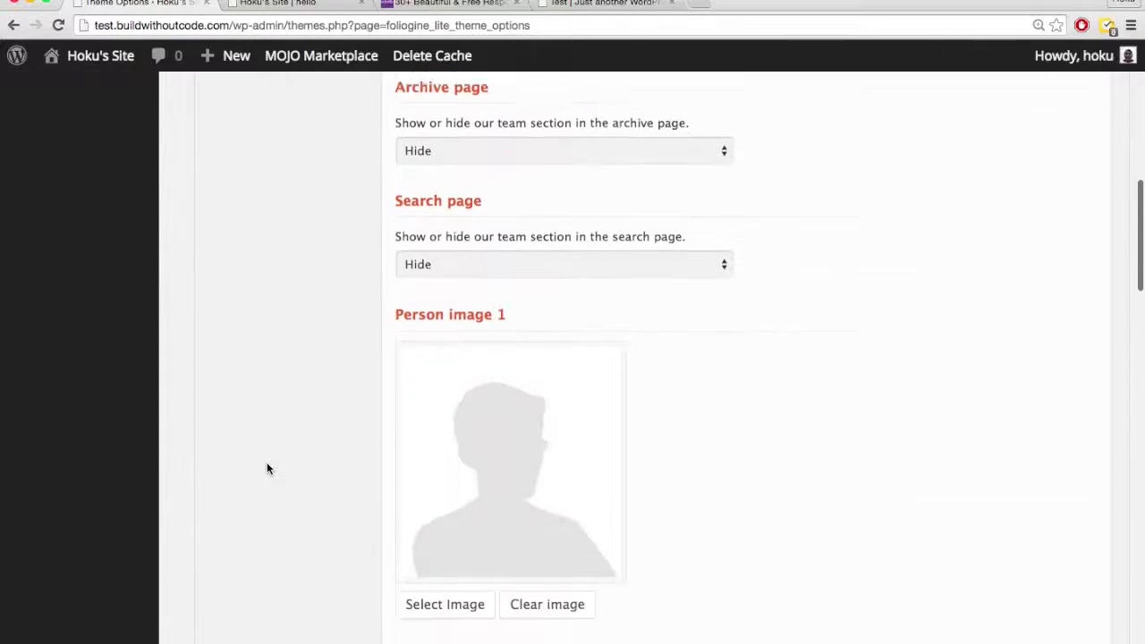
scroll(267, 467, up, 6)
mouse_move(61, 59)
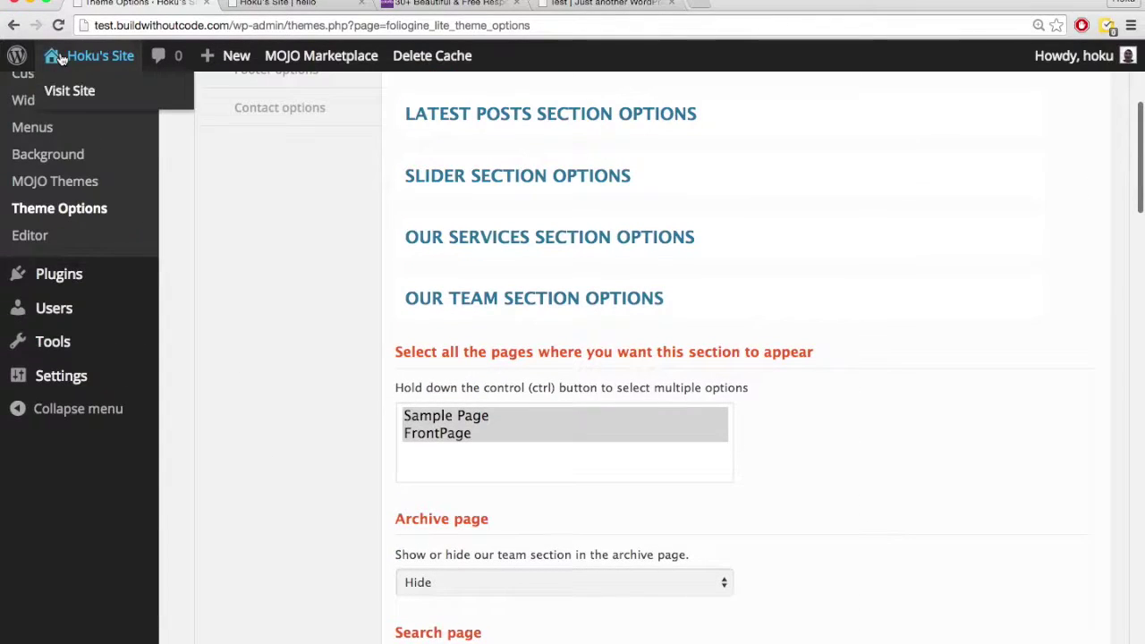
mouse_move(349, 43)
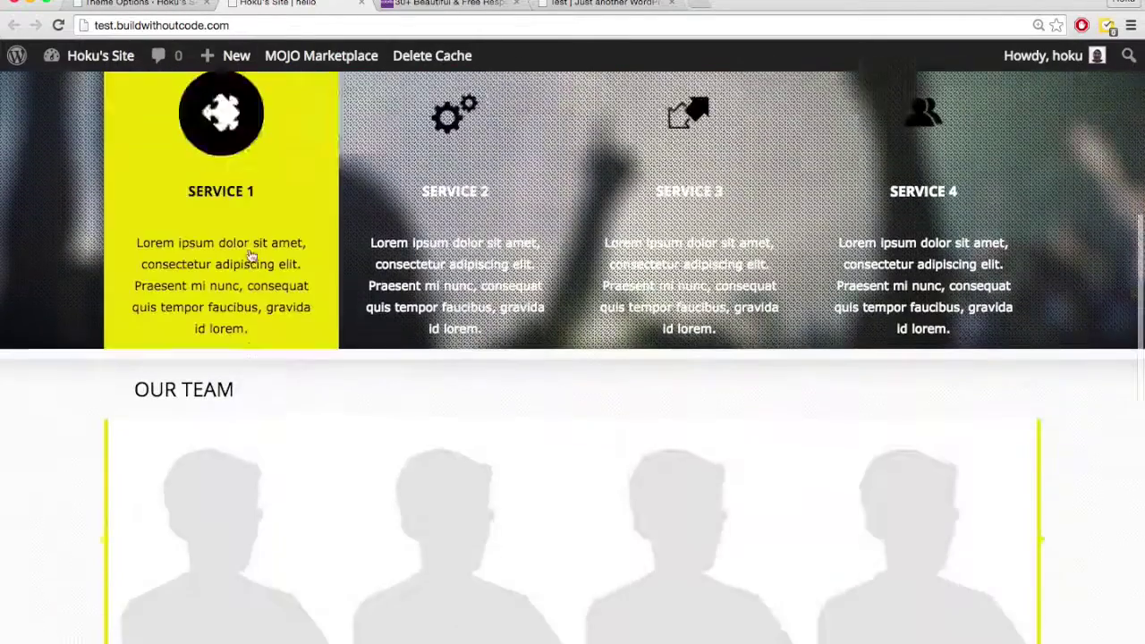
scroll(250, 257, down, 5)
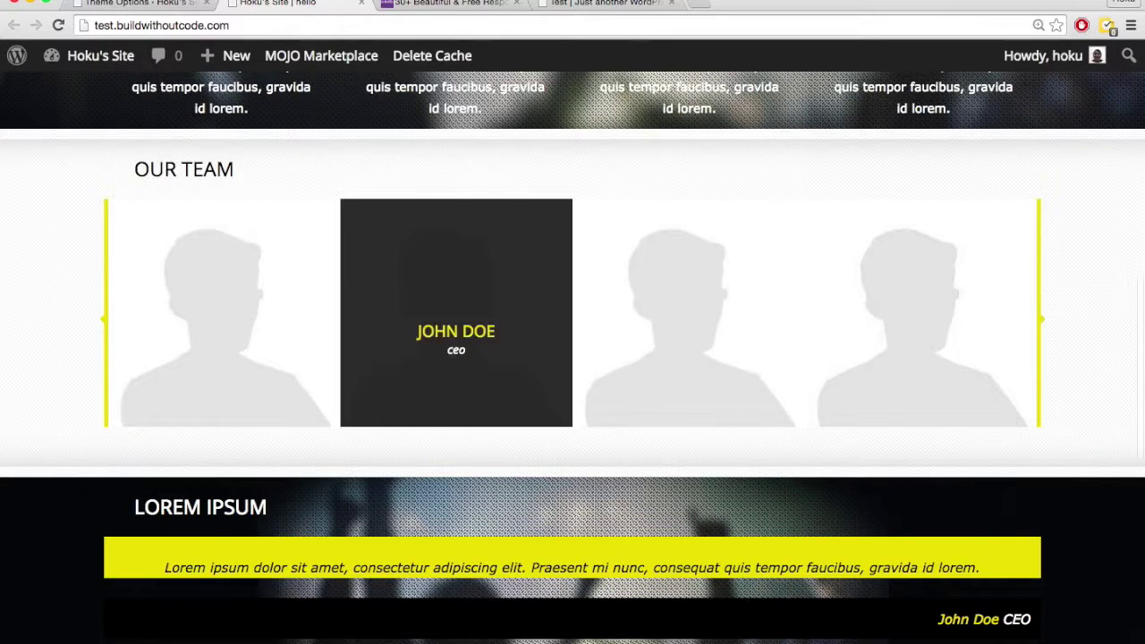
Back in the theme options, set the first team member's image to the portrait photo from the media library
key(ctrl+shift+Tab)
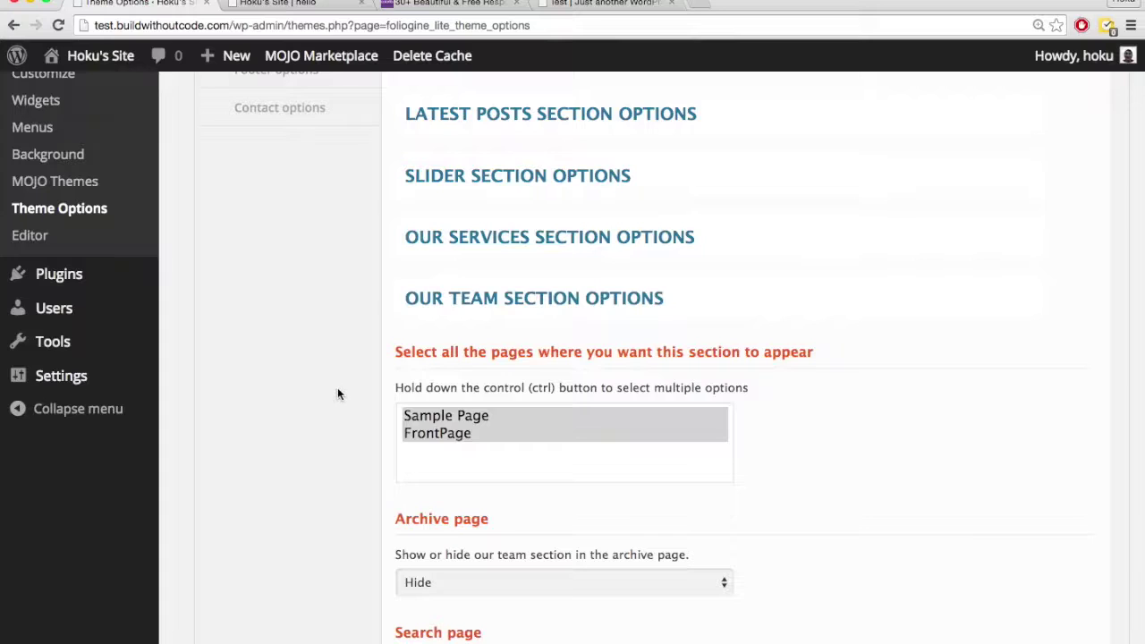
scroll(337, 390, down, 8)
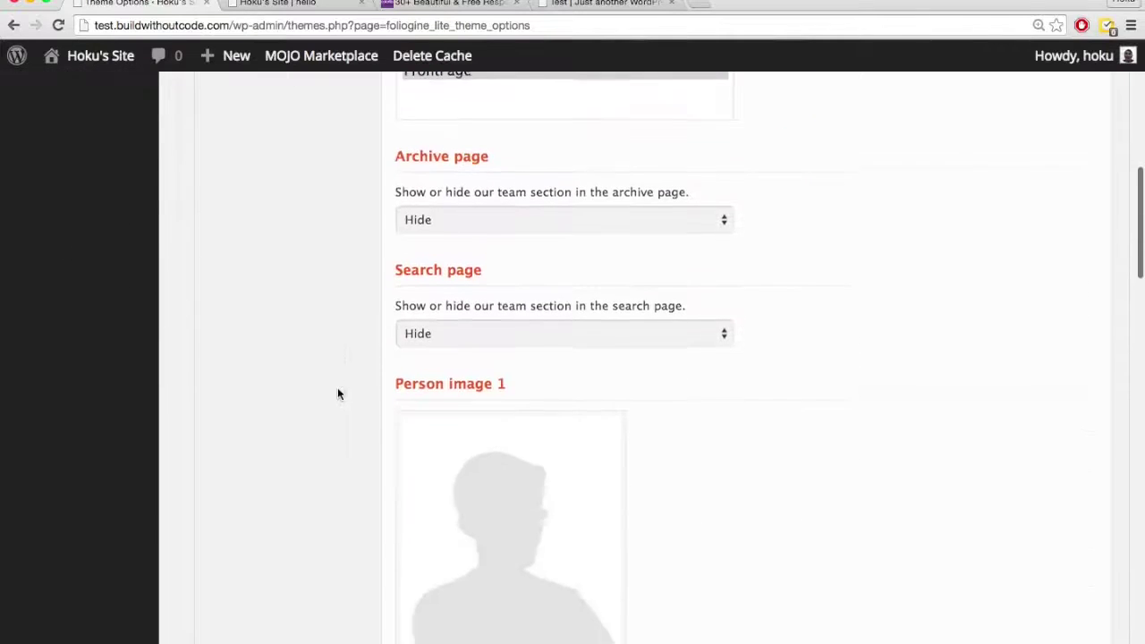
scroll(338, 391, up, 3)
scroll(338, 390, down, 6)
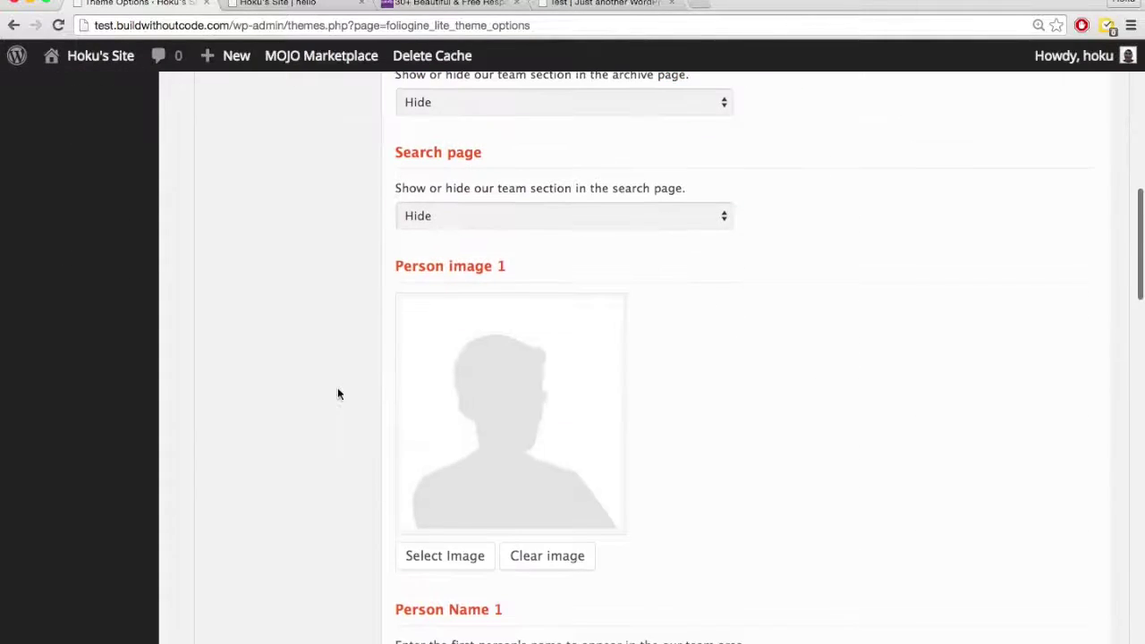
click(464, 565)
click(350, 263)
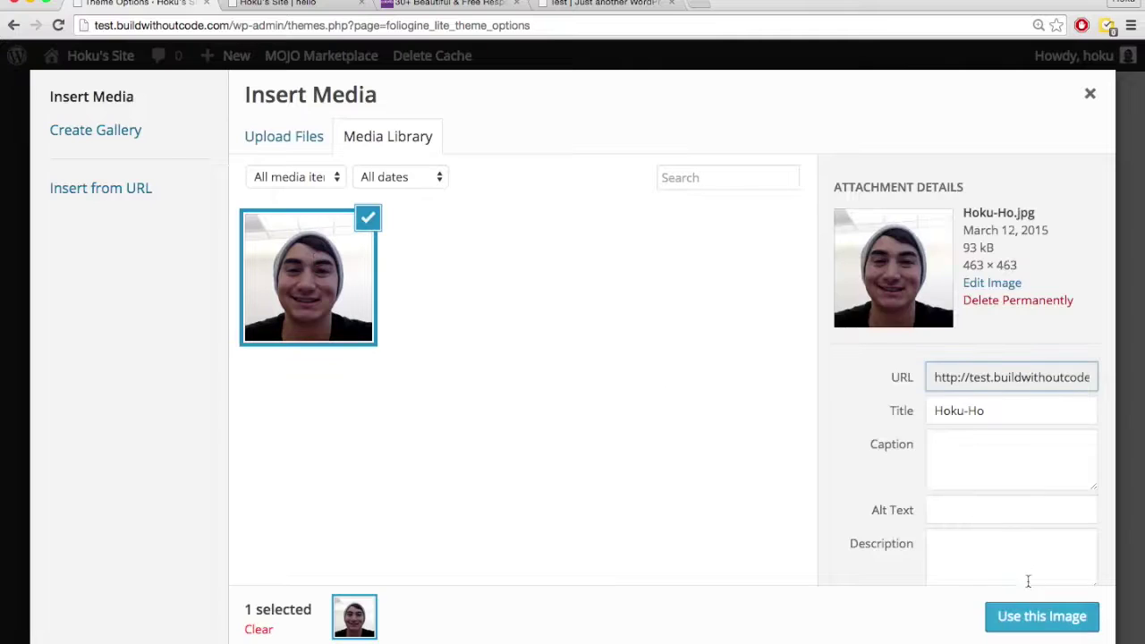
click(1041, 616)
Replace the first team member's name with the site owner's full name and save all theme option changes
scroll(376, 436, down, 6)
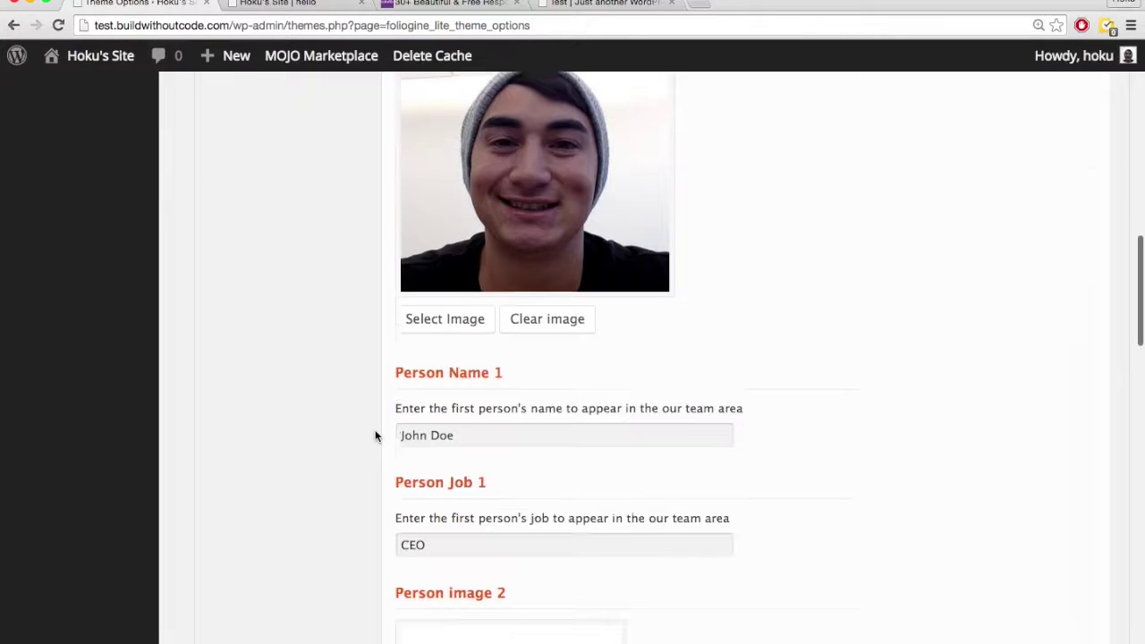
triple_click(409, 427)
text(H)
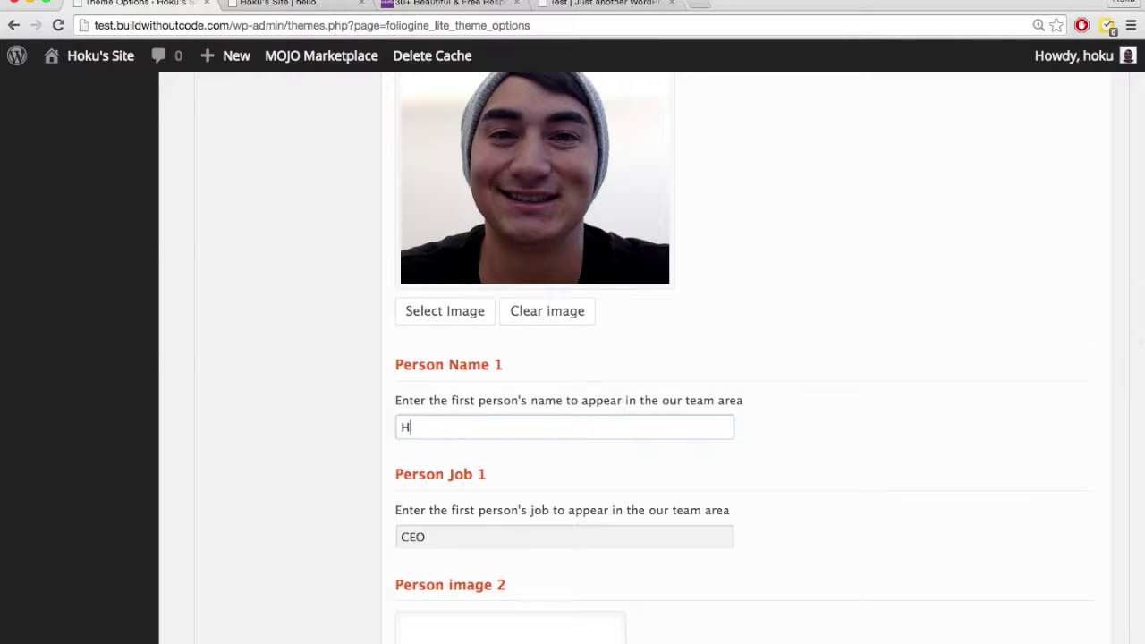
text(oku Ho)
scroll(635, 379, down, 20)
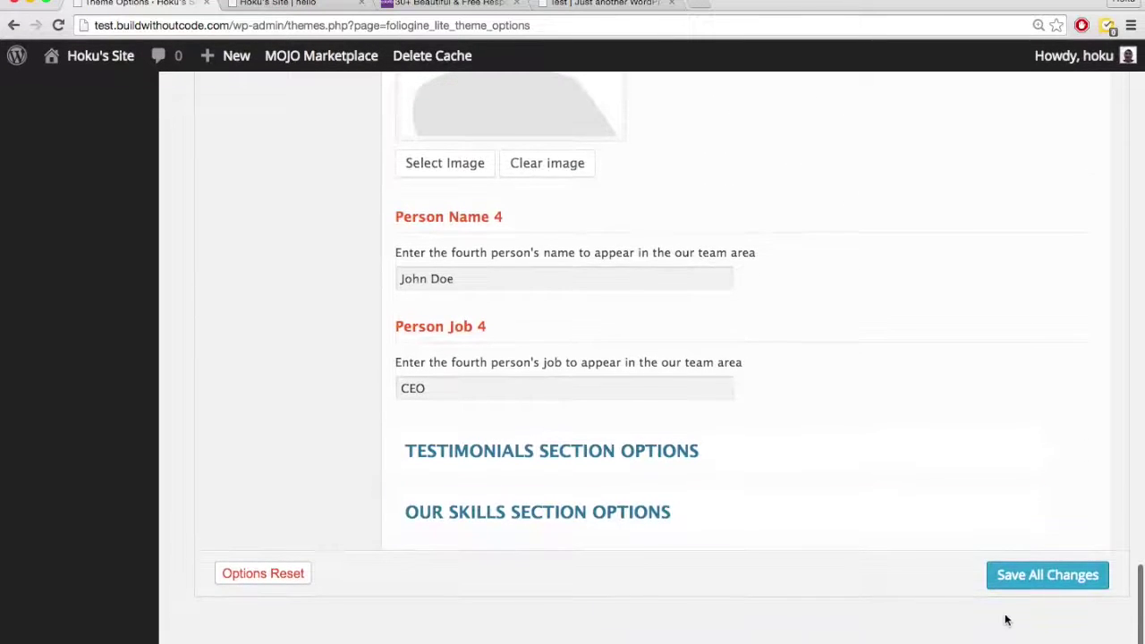
click(1043, 578)
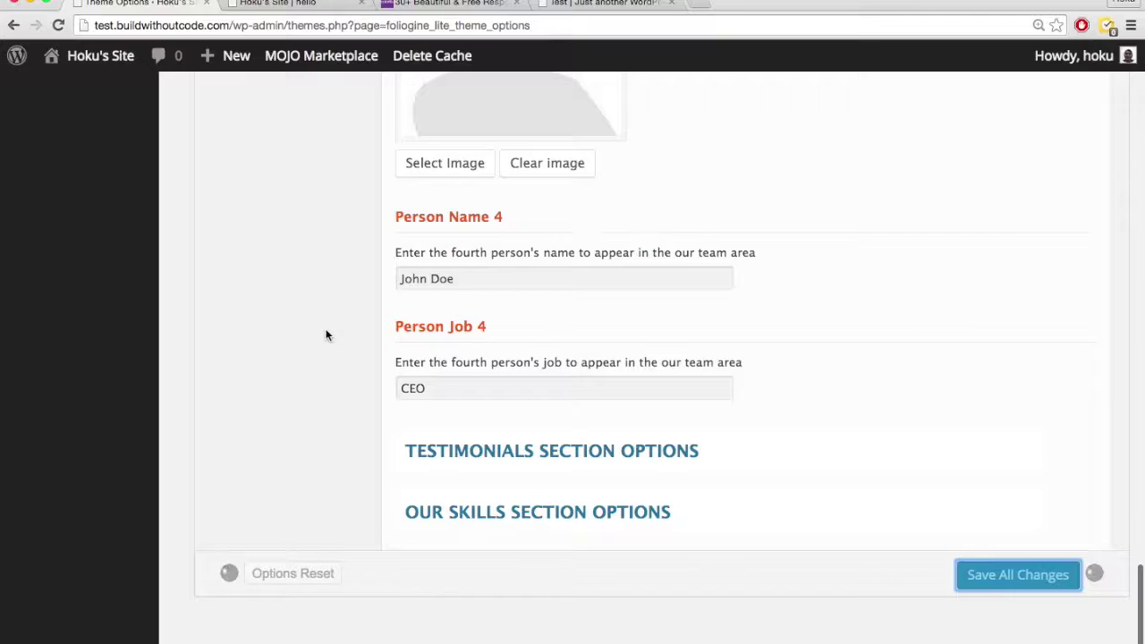
Reload the live site to check the first team member's entry, and return to the team options
key(ctrl+Tab)
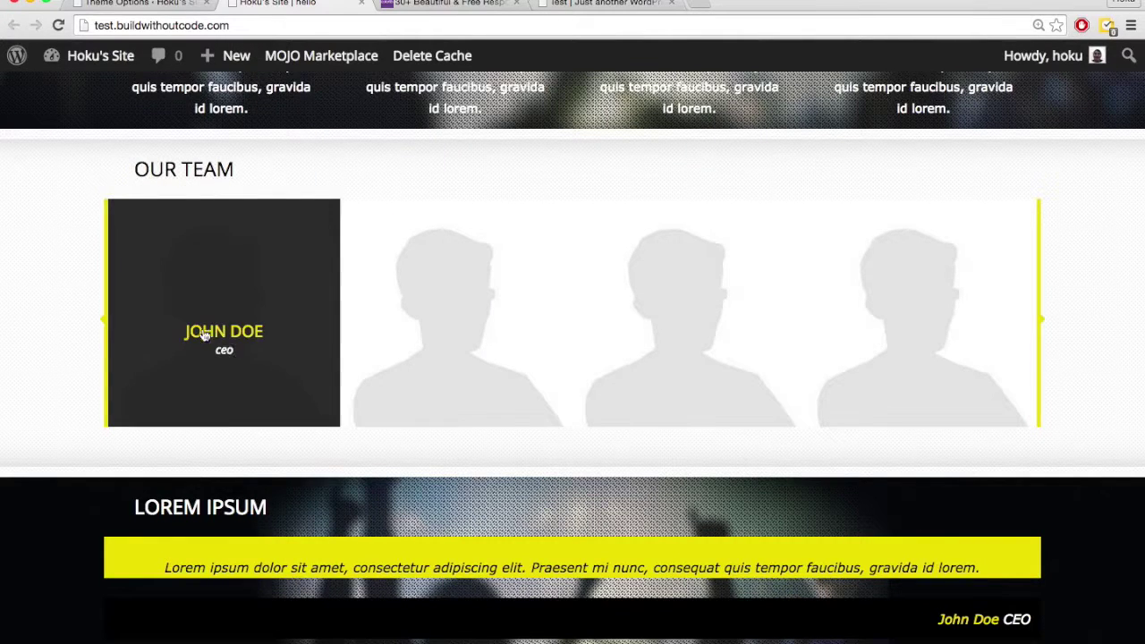
key(super+r)
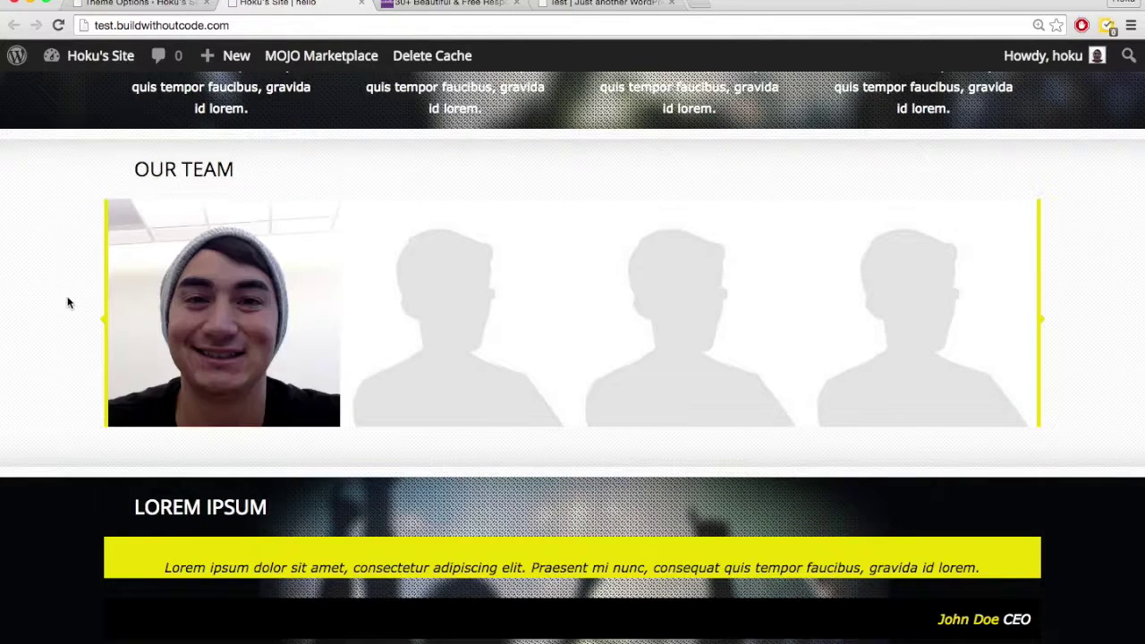
key(super+alt+Left)
scroll(291, 336, up, 8)
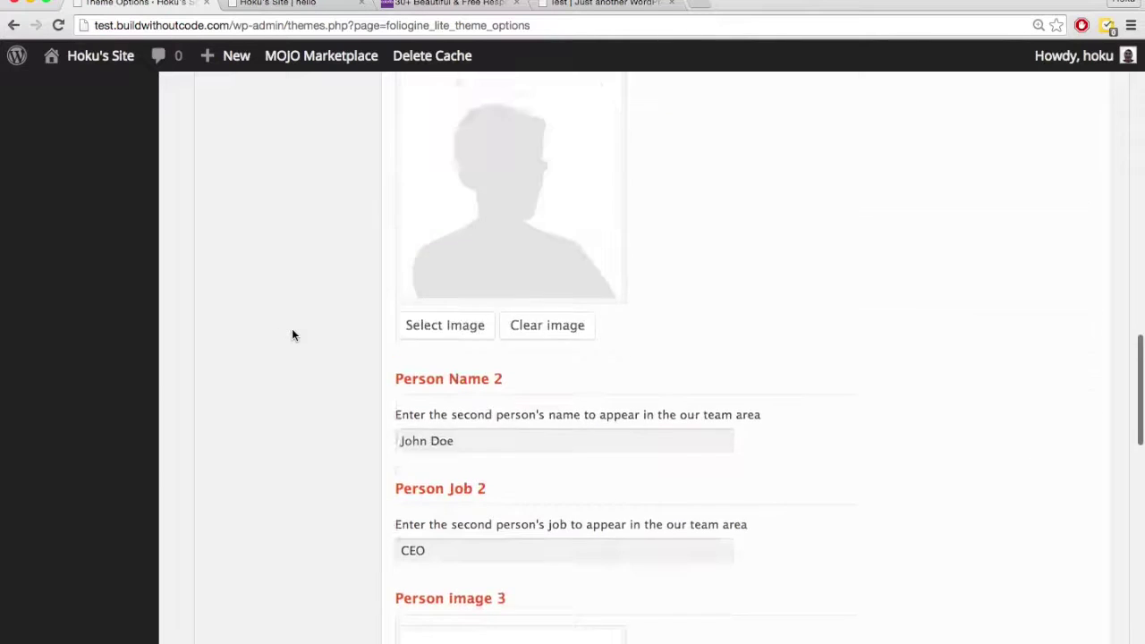
Leave the Foliogine Lite options for the installed themes list and switch the active theme to CV Card
scroll(291, 335, up, 10)
scroll(291, 335, down, 1)
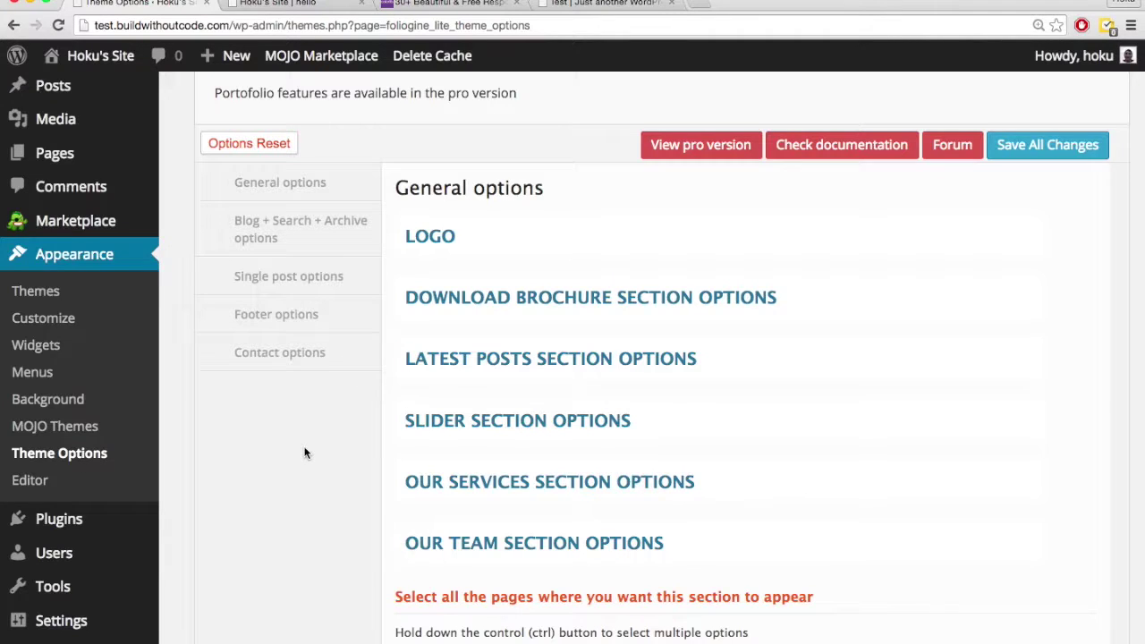
click(41, 293)
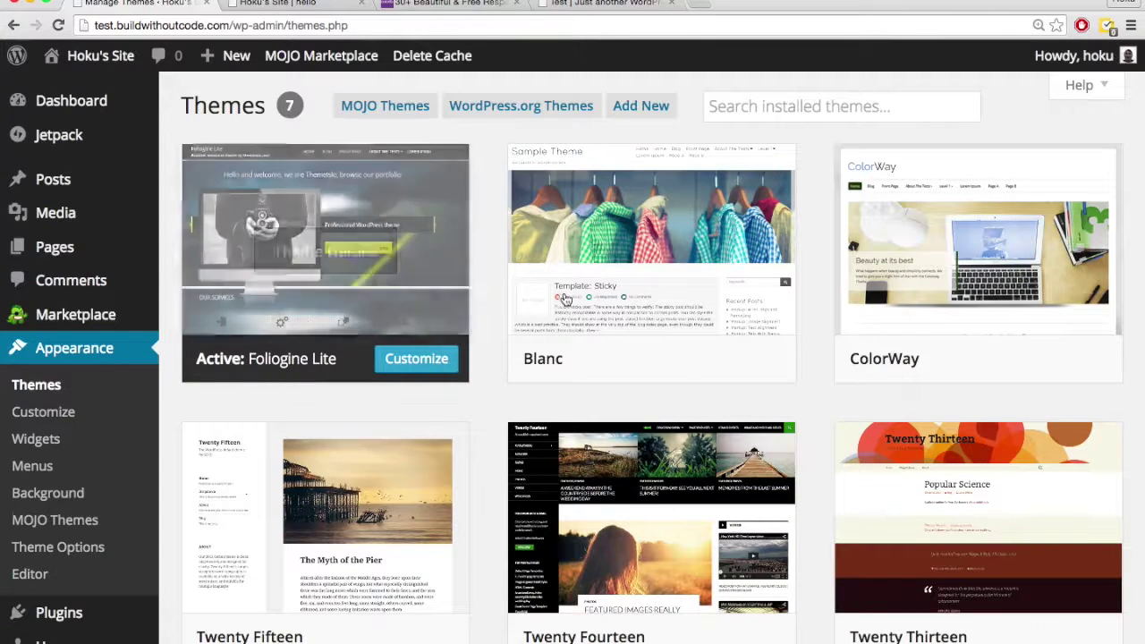
mouse_move(576, 301)
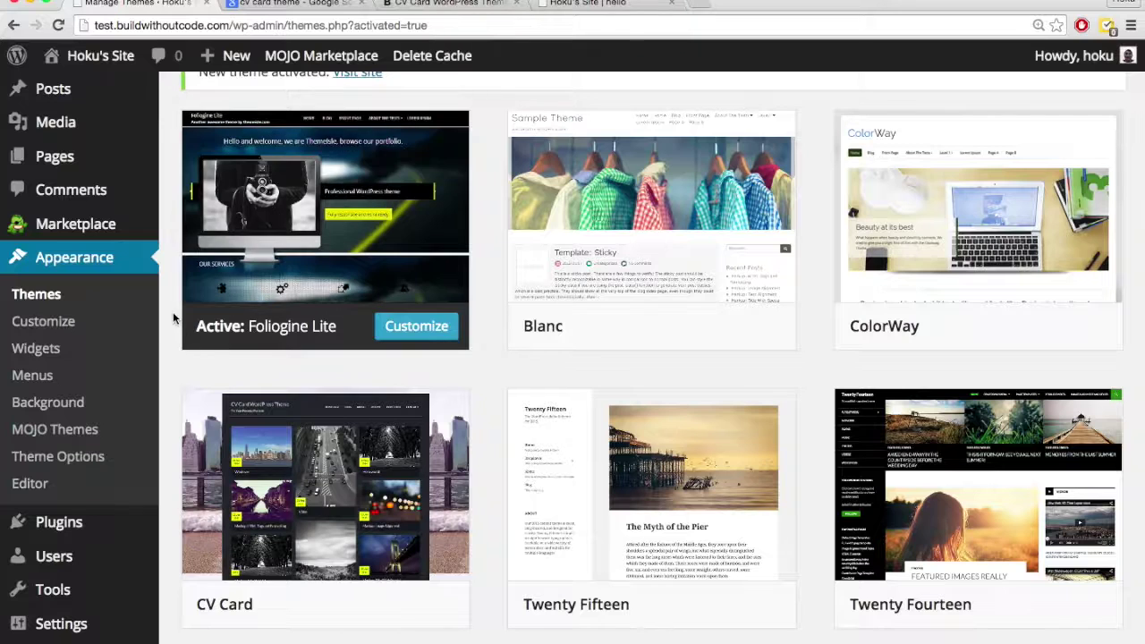
scroll(172, 312, down, 2)
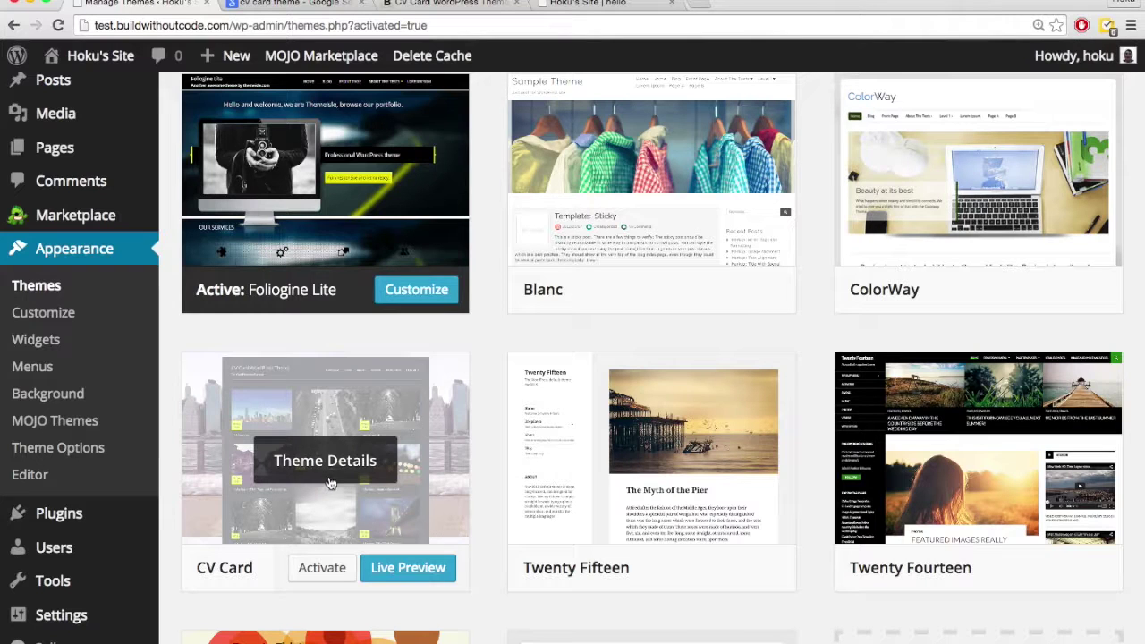
click(313, 482)
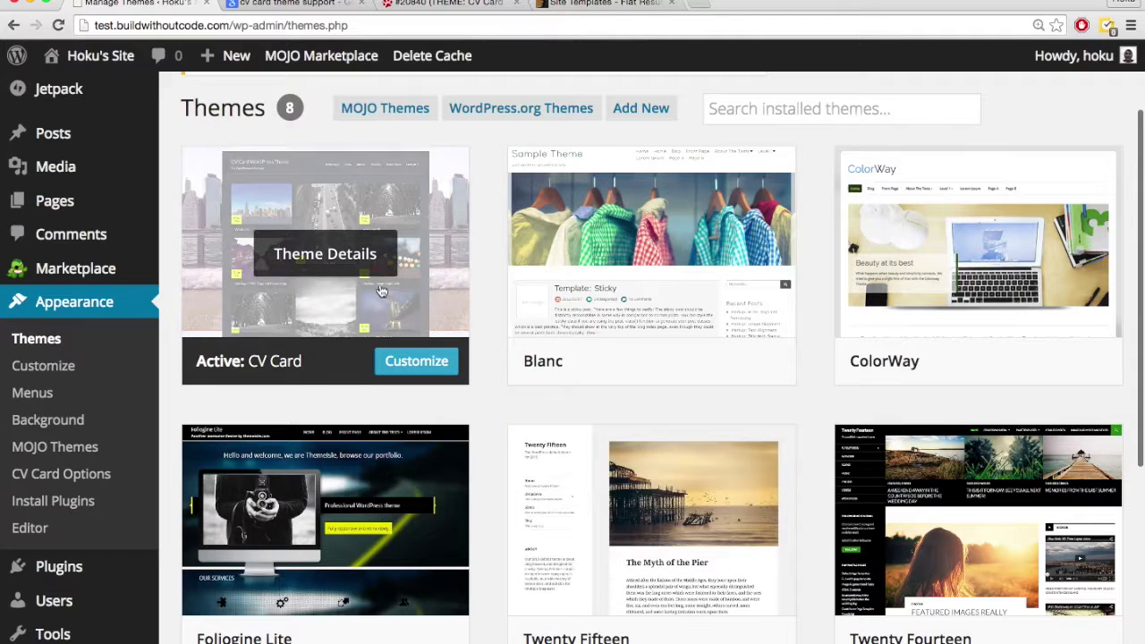
Open the Customizer for CV Card and look through the title, colors, background image and static front page sections
click(408, 361)
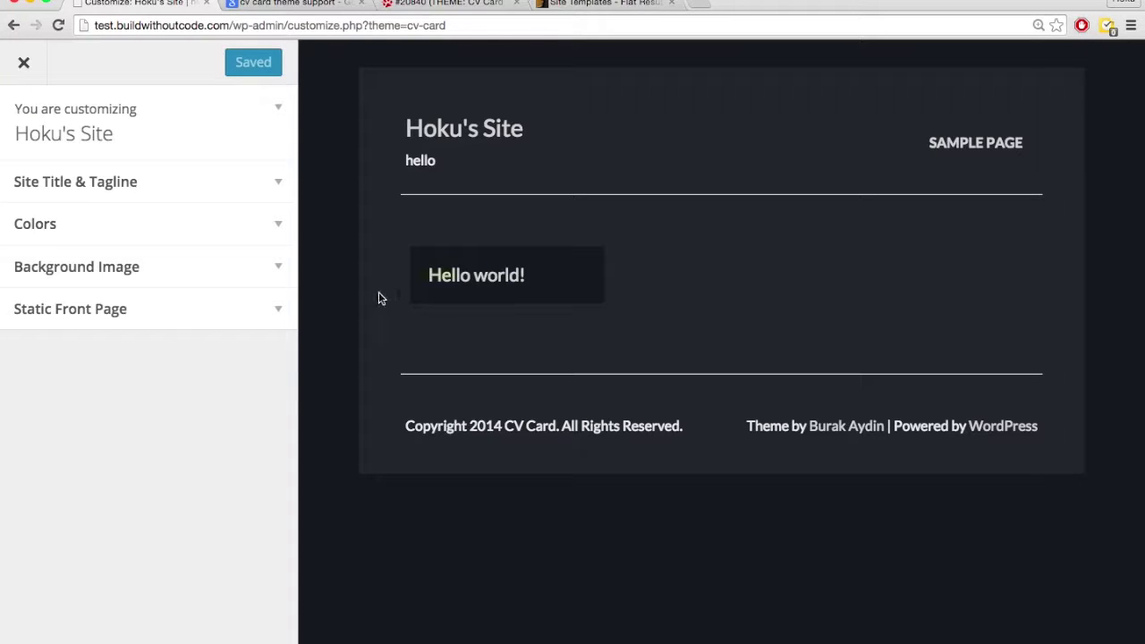
click(269, 196)
click(271, 194)
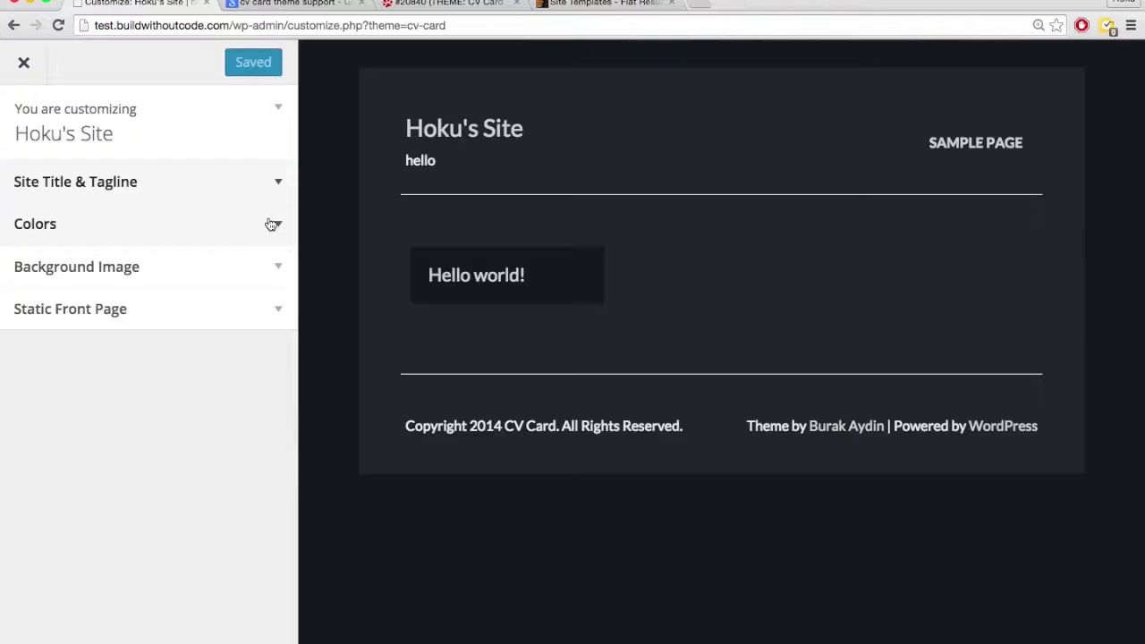
click(271, 224)
click(271, 225)
click(269, 266)
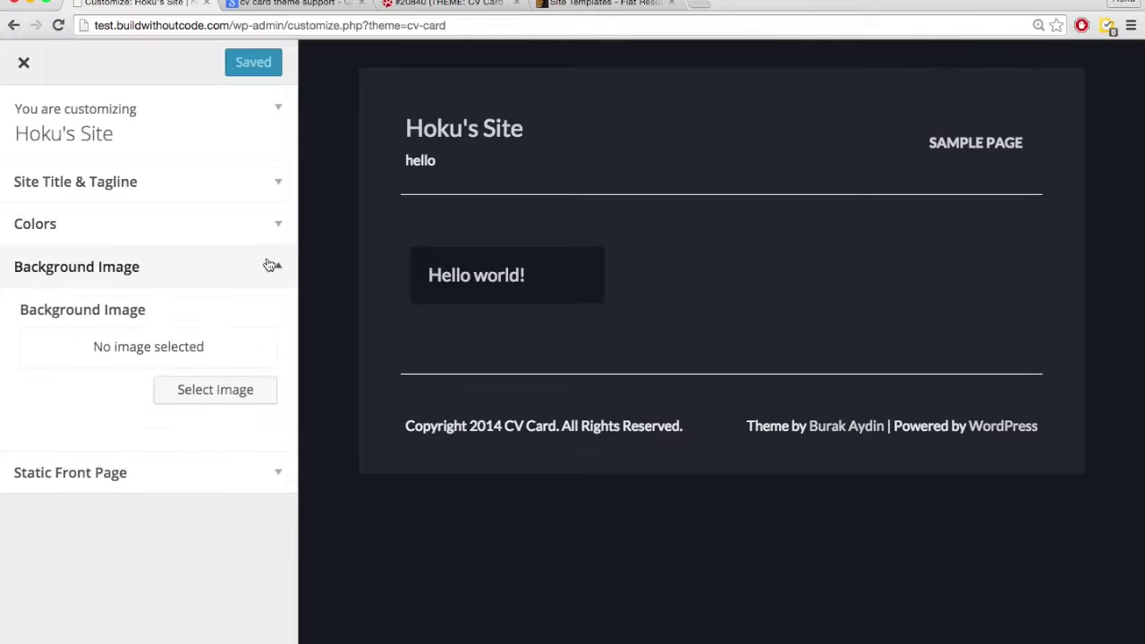
click(268, 263)
click(270, 309)
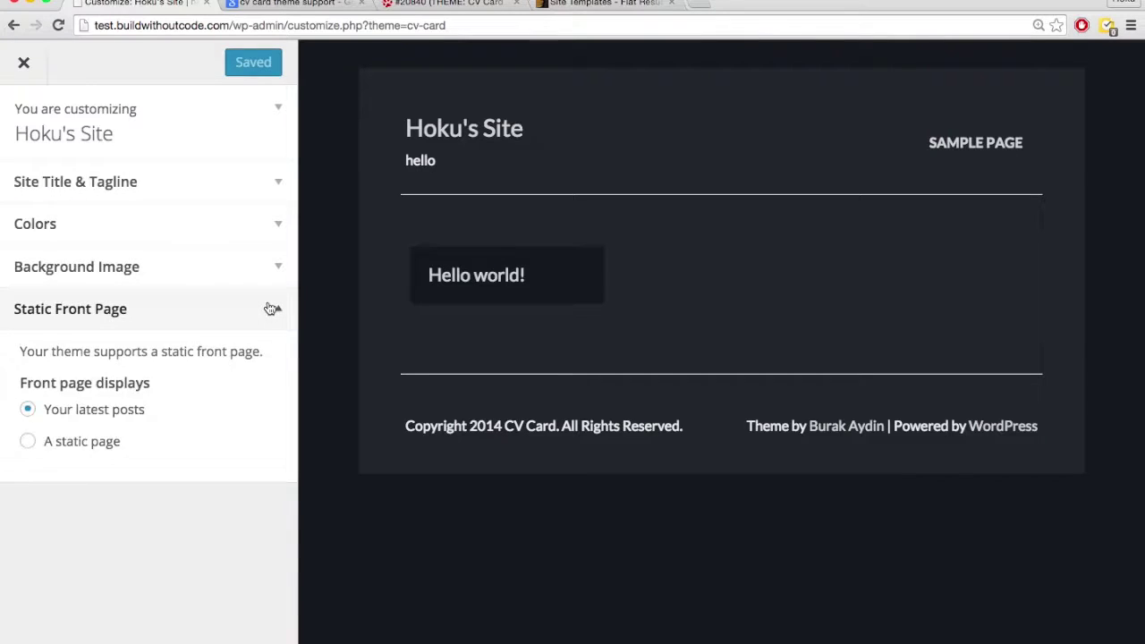
click(270, 309)
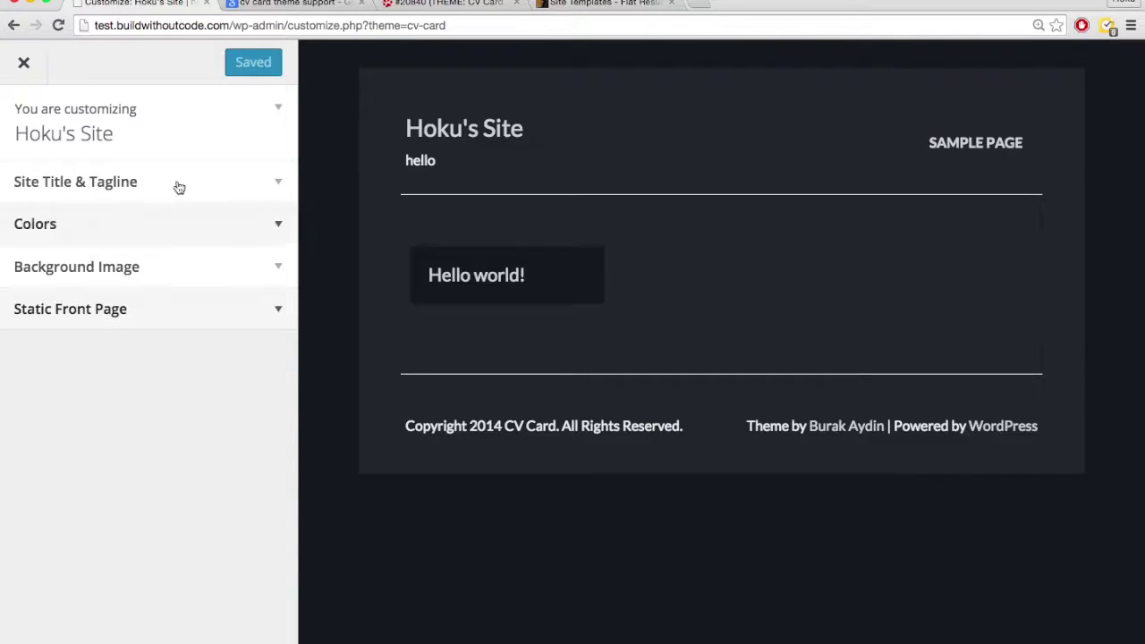
Close the Customizer and read the CV Card theme's details in the installed themes list
click(36, 69)
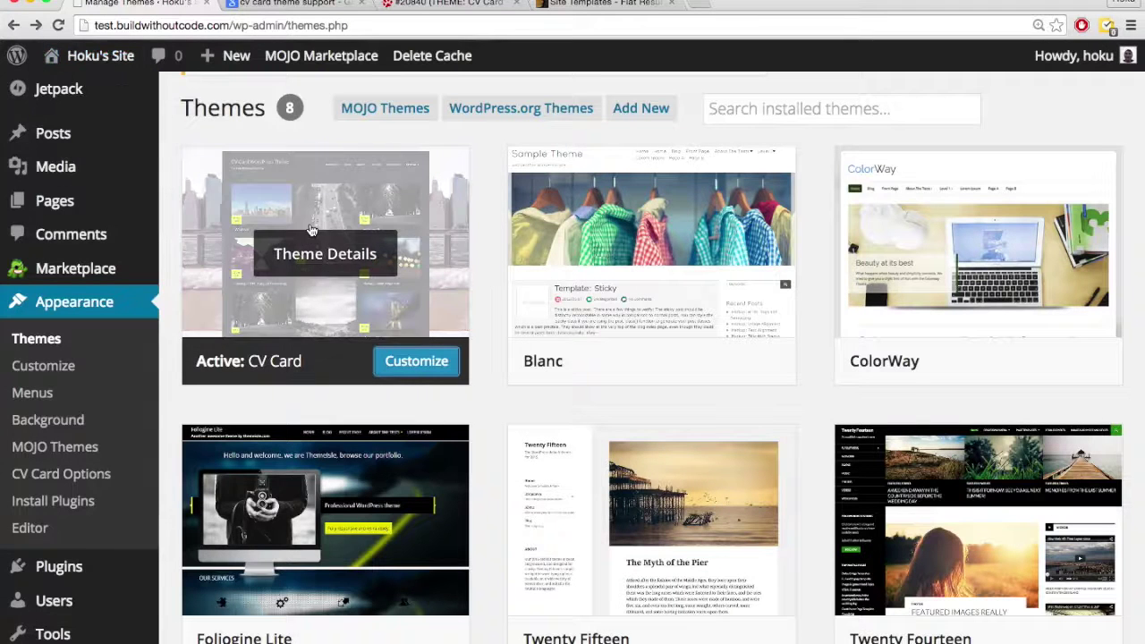
click(325, 255)
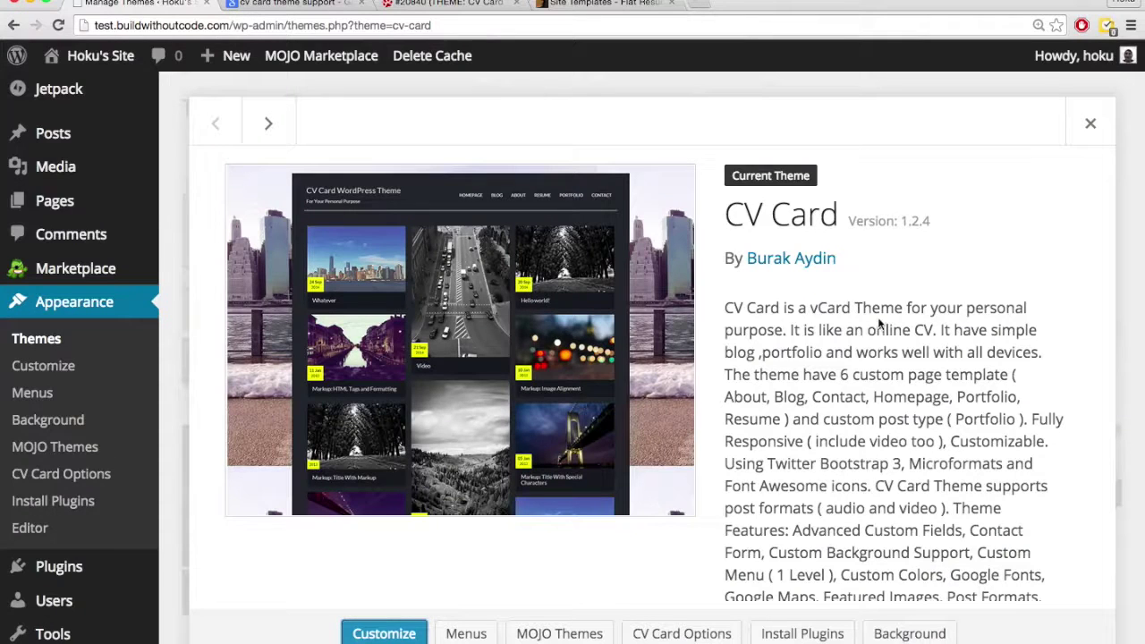
click(1091, 123)
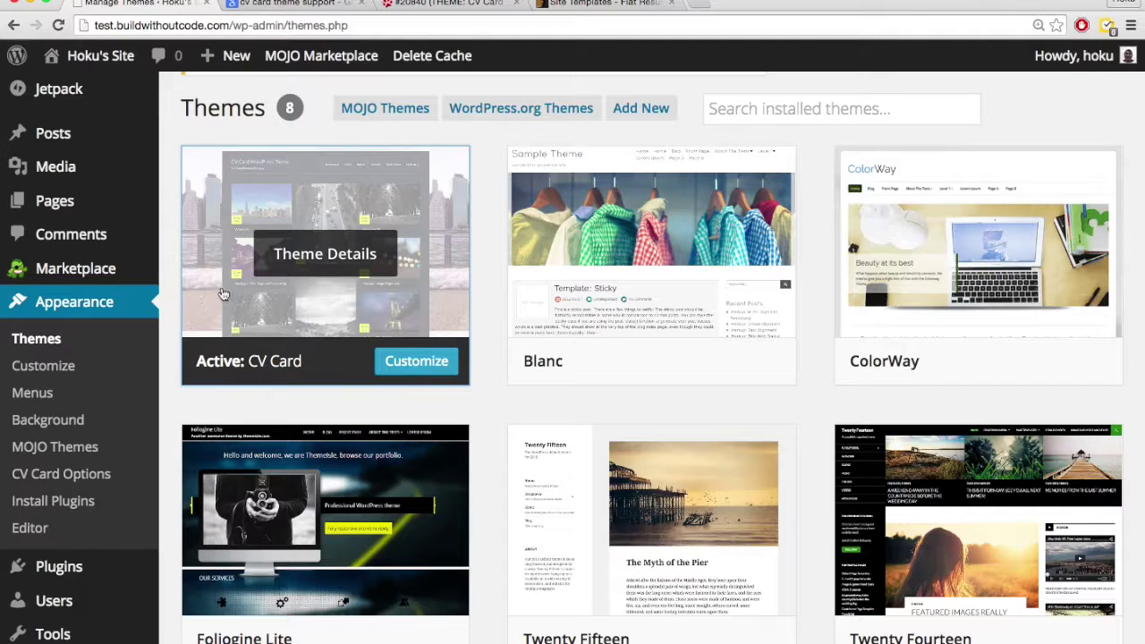
Open the CV Card Options and review the General Settings from the favicon through to the footer text
mouse_move(307, 543)
click(88, 479)
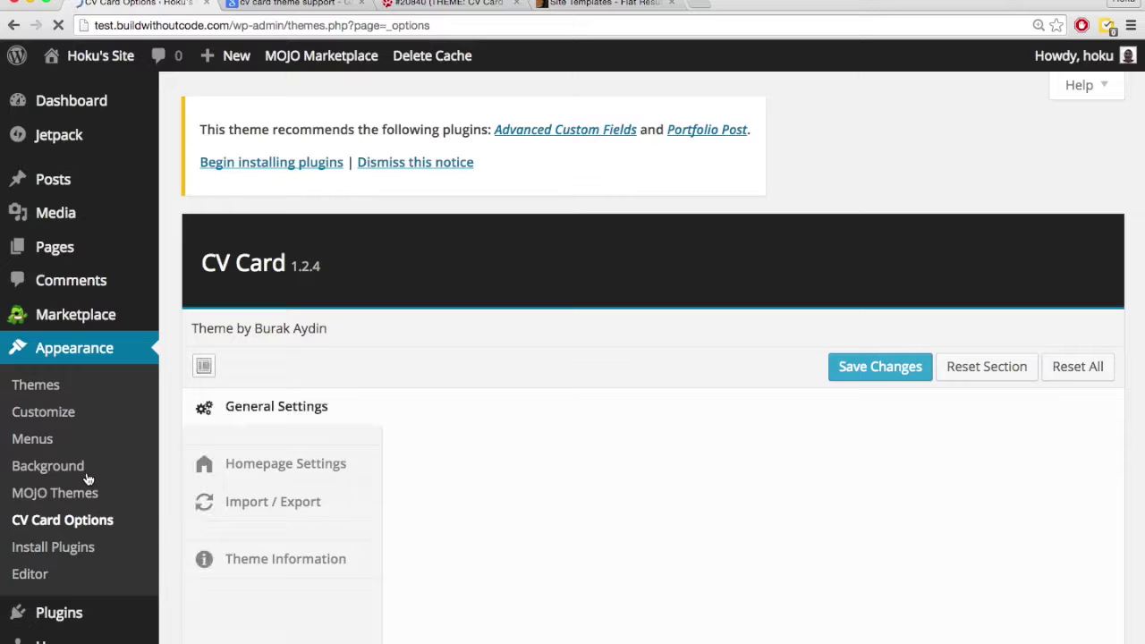
scroll(215, 460, down, 4)
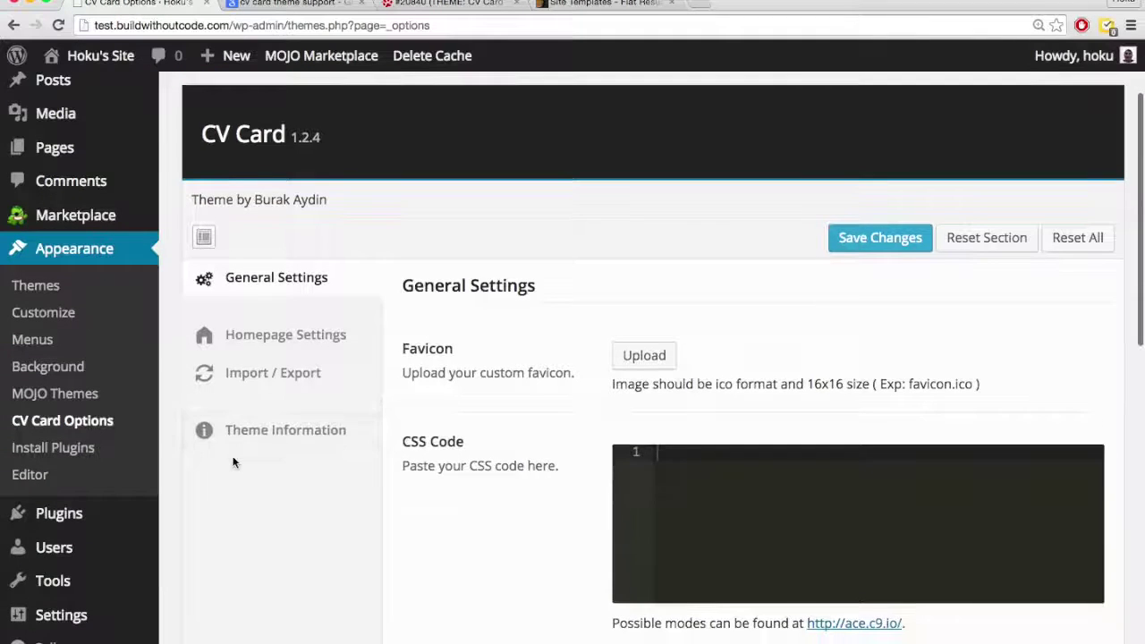
scroll(235, 461, down, 8)
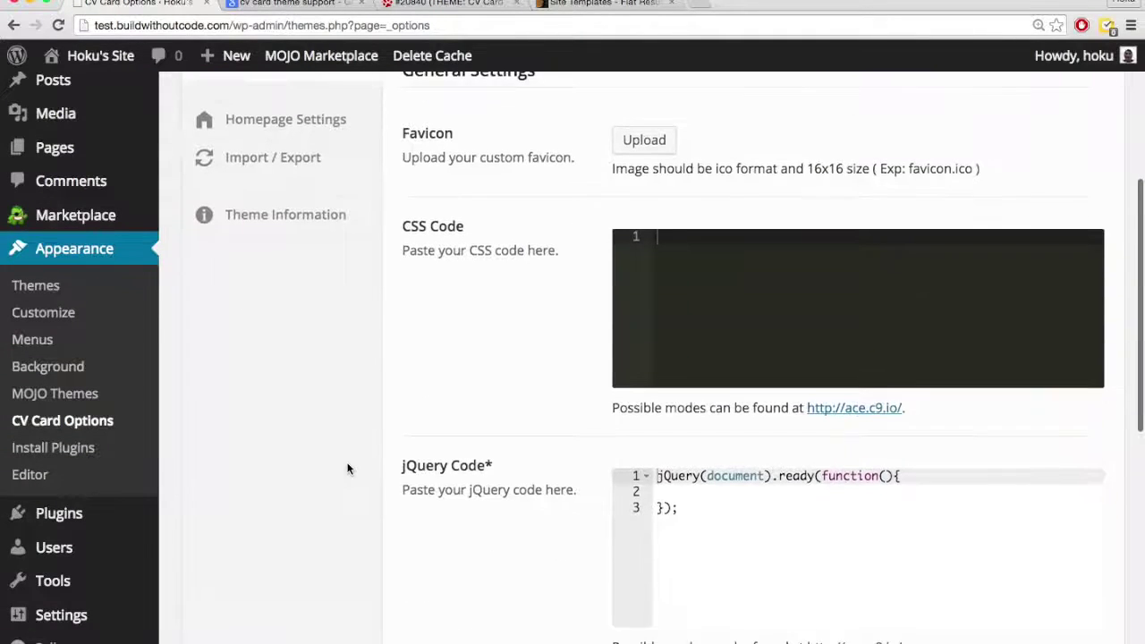
scroll(348, 468, down, 8)
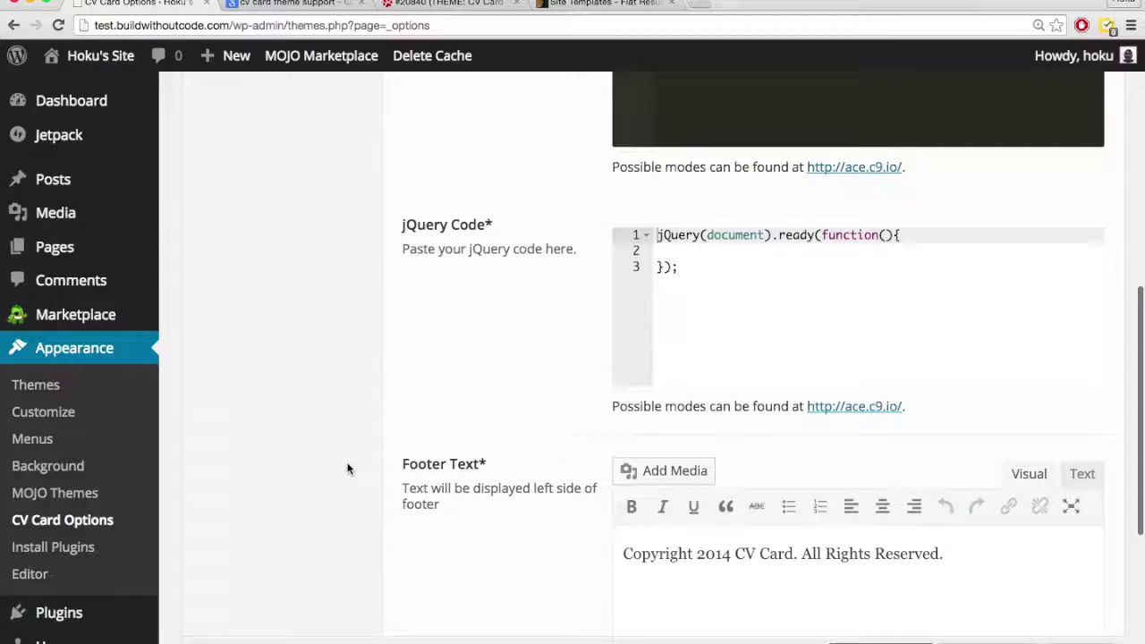
scroll(348, 469, down, 2)
scroll(348, 469, up, 15)
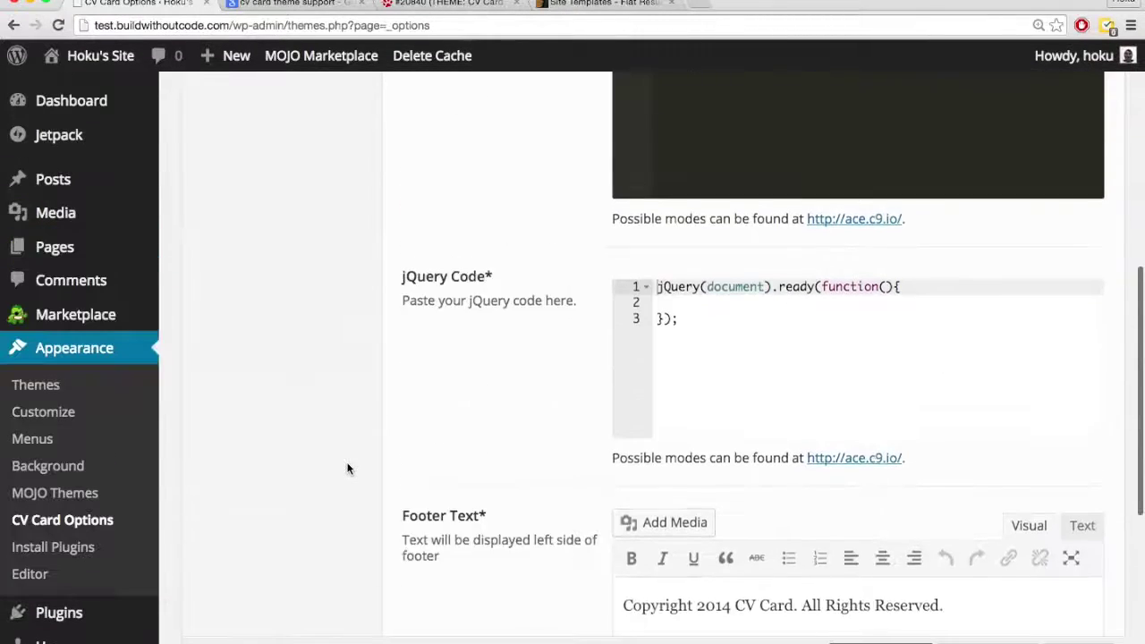
scroll(349, 470, up, 5)
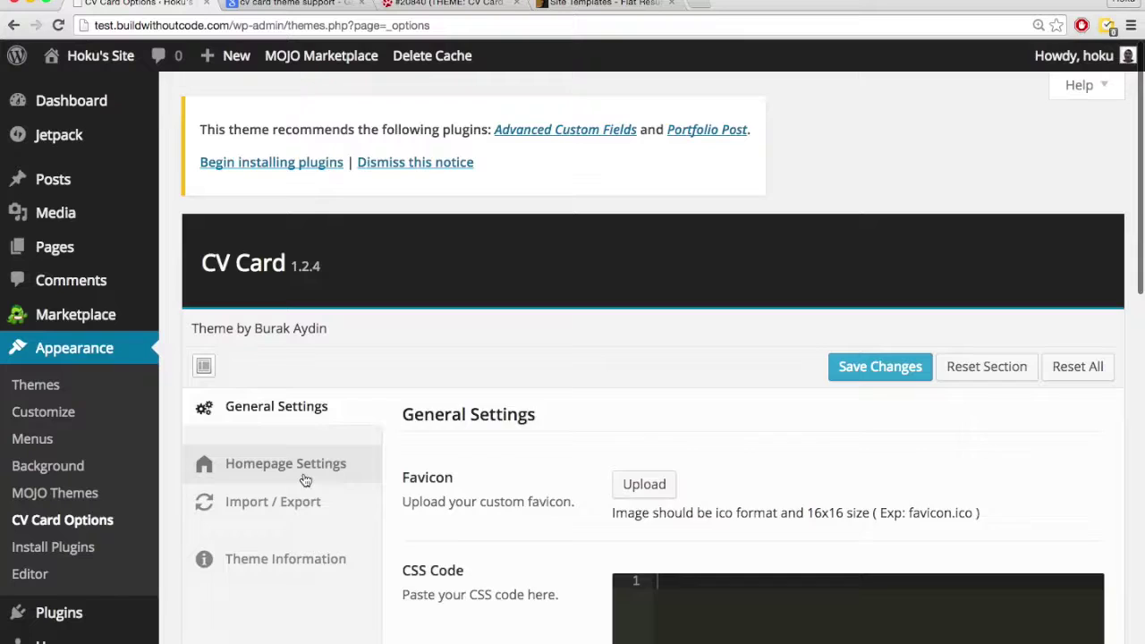
In the Homepage Settings, set Your Photo to the portrait image from the media library
click(305, 480)
scroll(450, 521, down, 3)
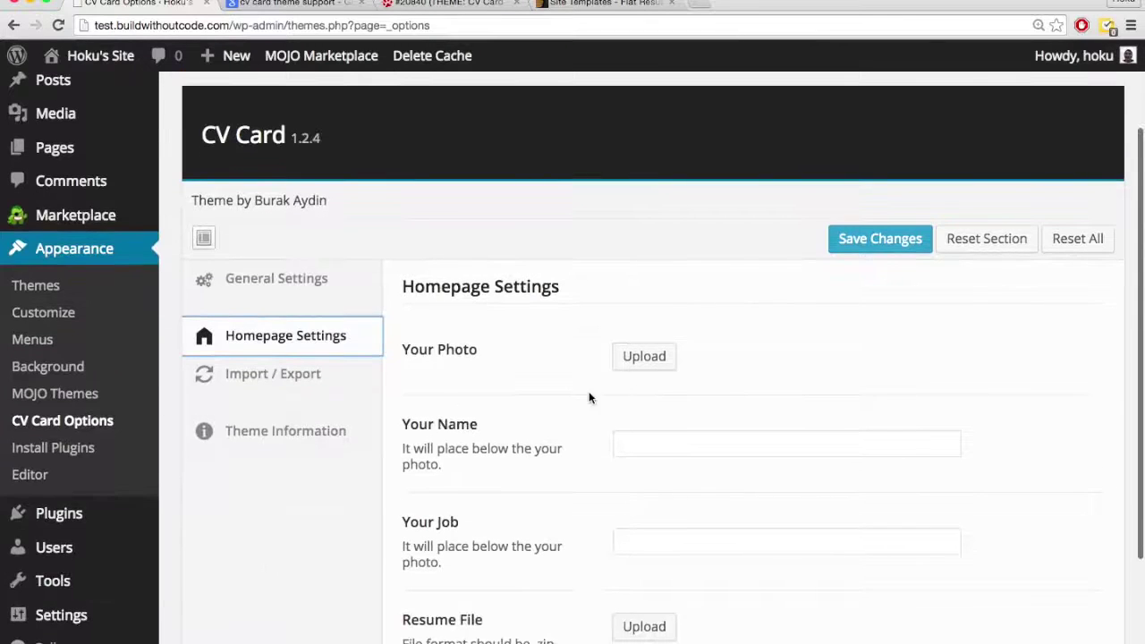
click(632, 357)
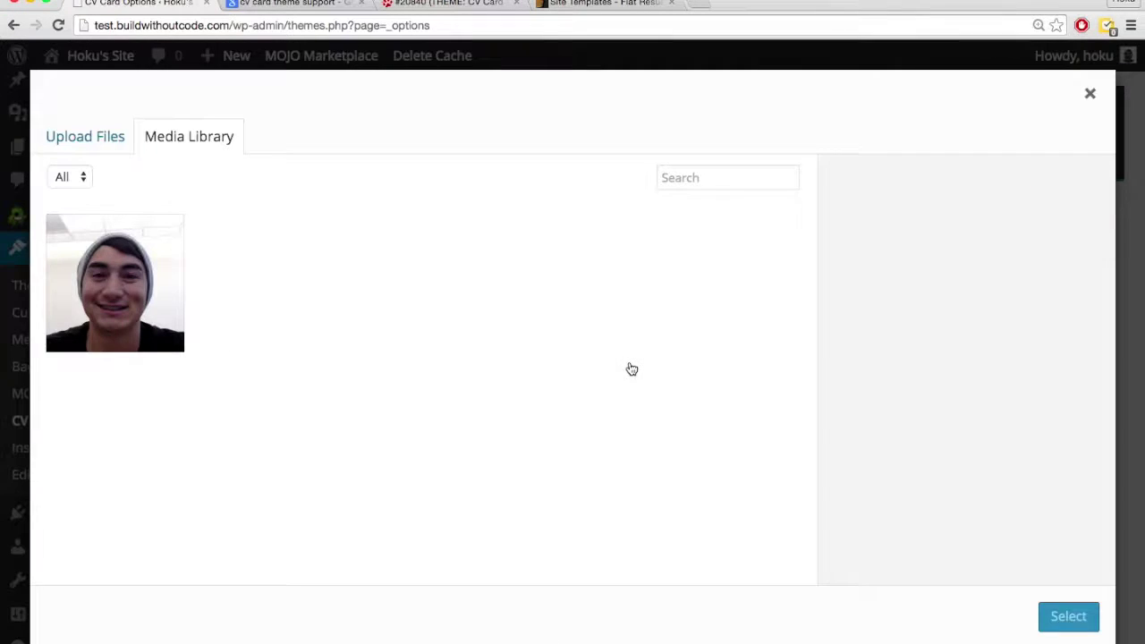
click(161, 271)
click(1067, 619)
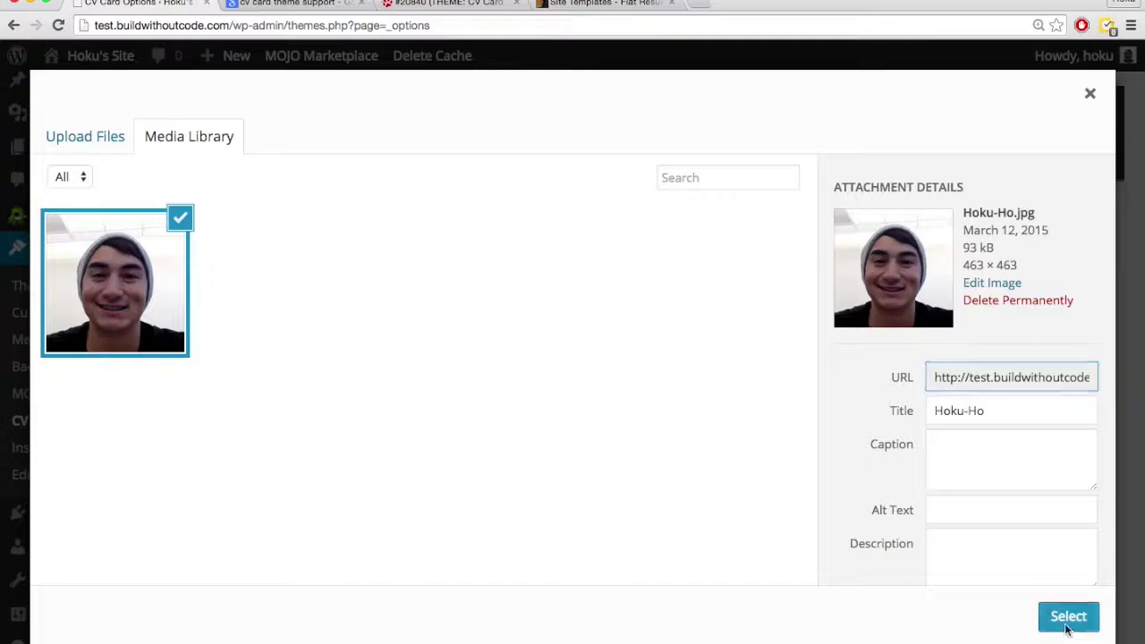
Enter the site owner's full name and the job "Web Developer" in the Homepage Settings, and save the changes
scroll(501, 542, down, 5)
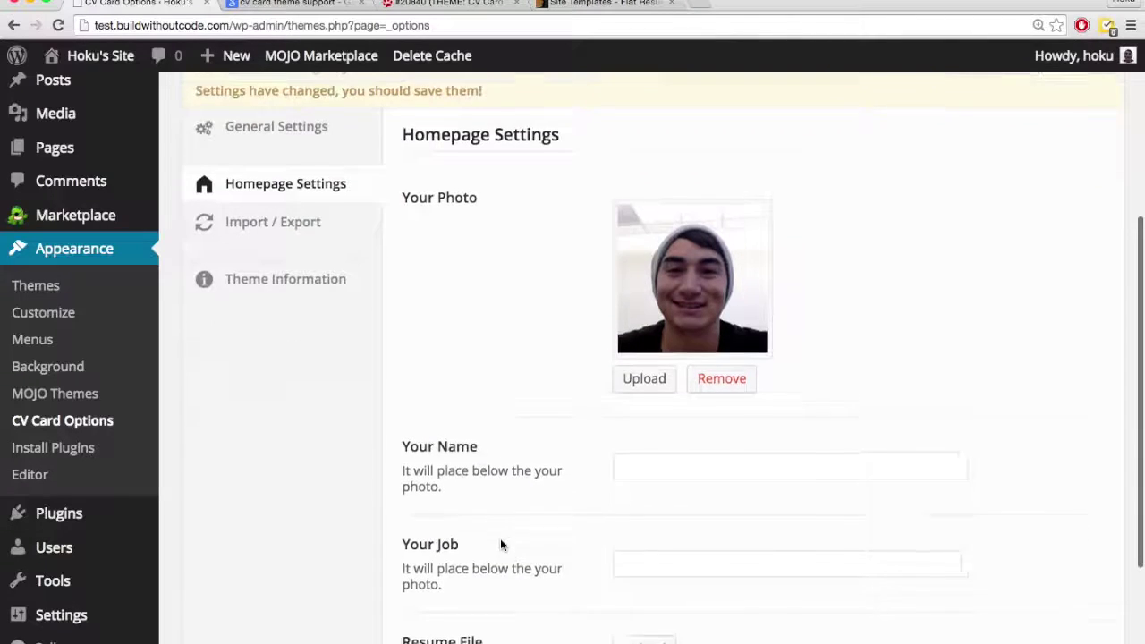
click(635, 408)
text(Hoku Ho)
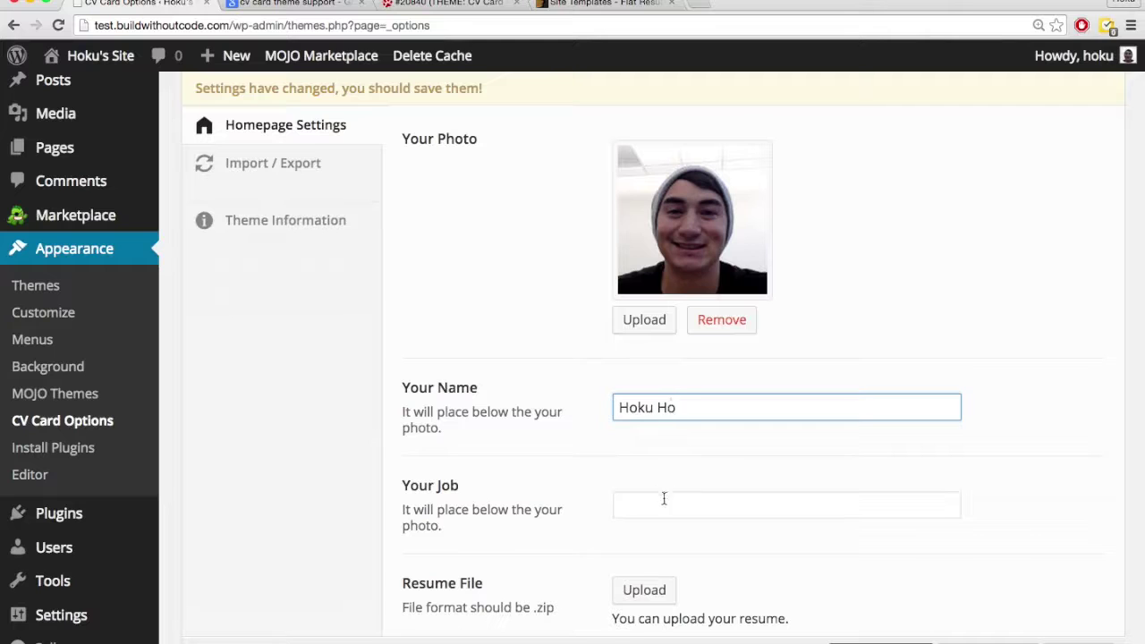
click(664, 503)
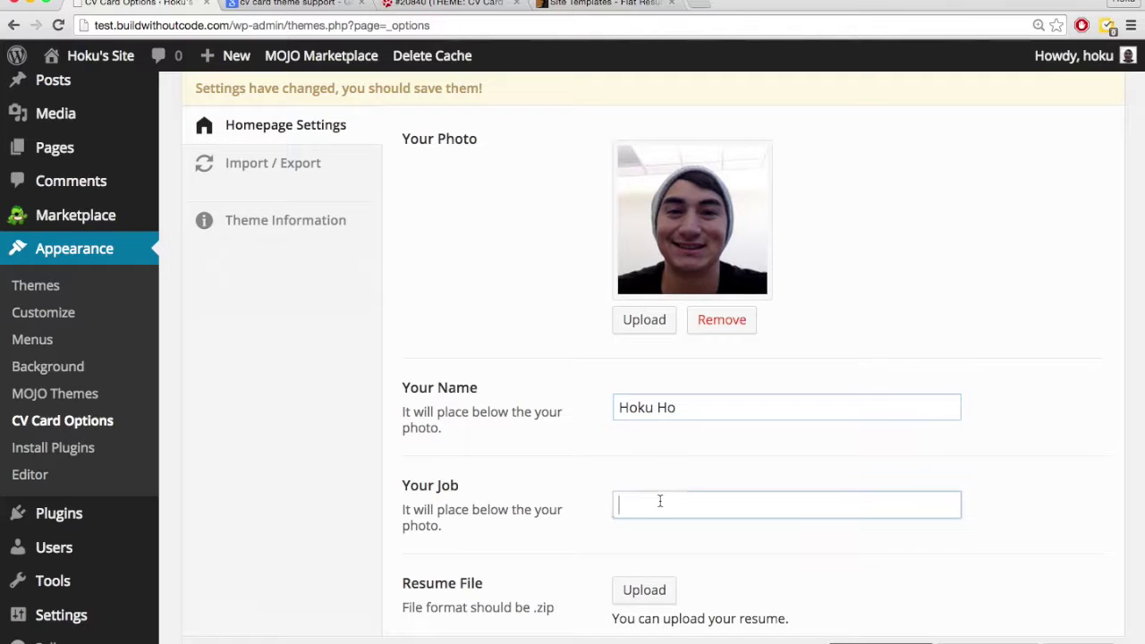
scroll(608, 506, down, 3)
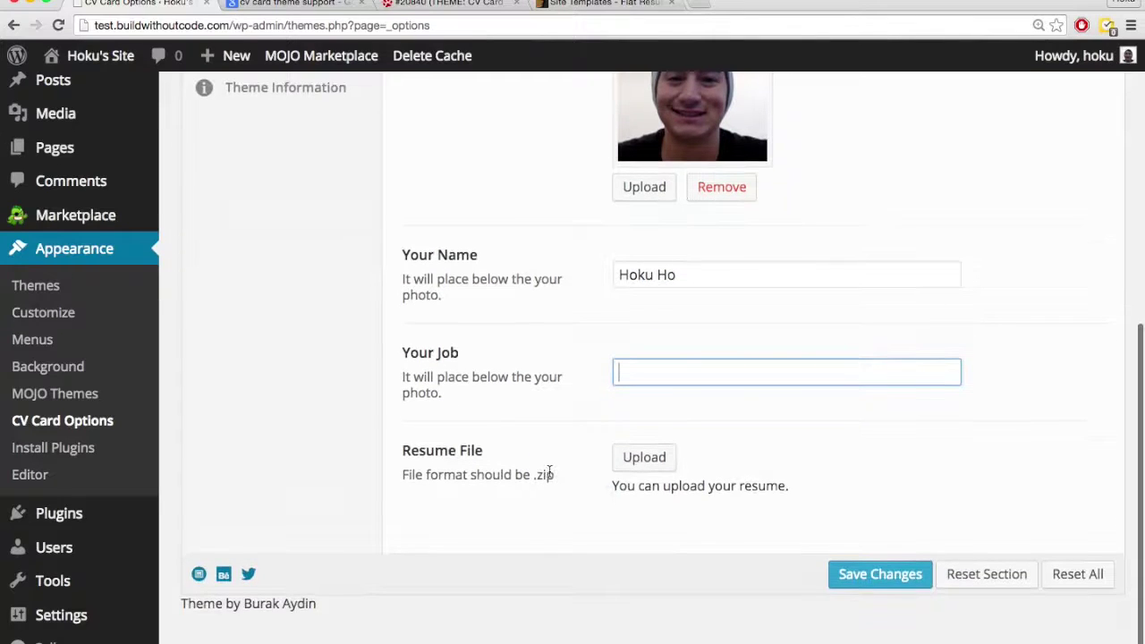
text(Web D)
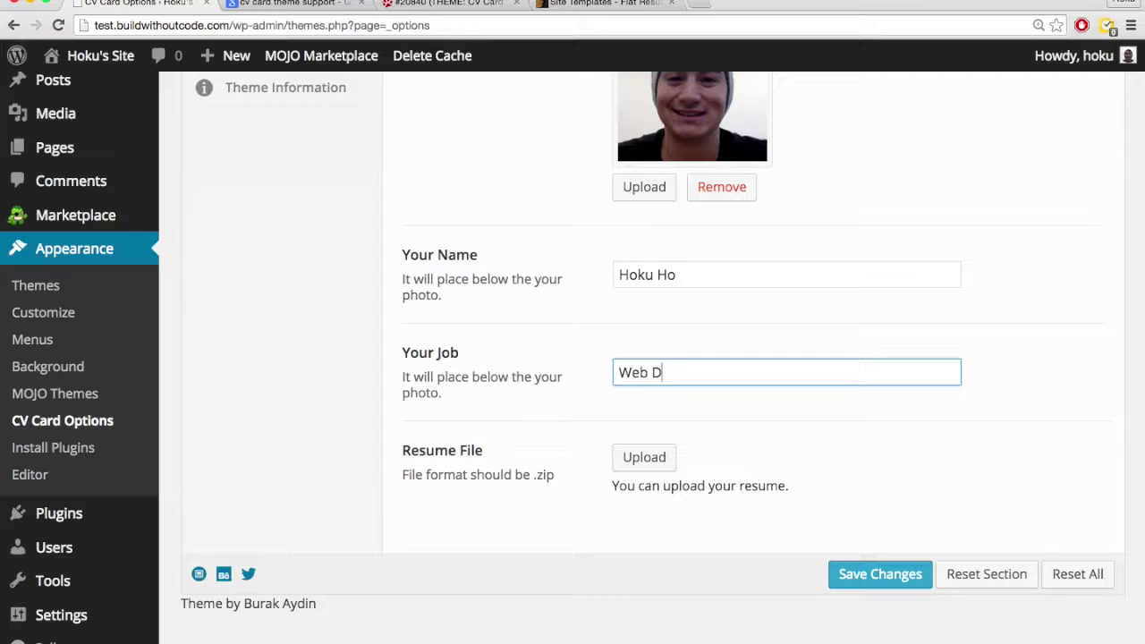
text(eveloper)
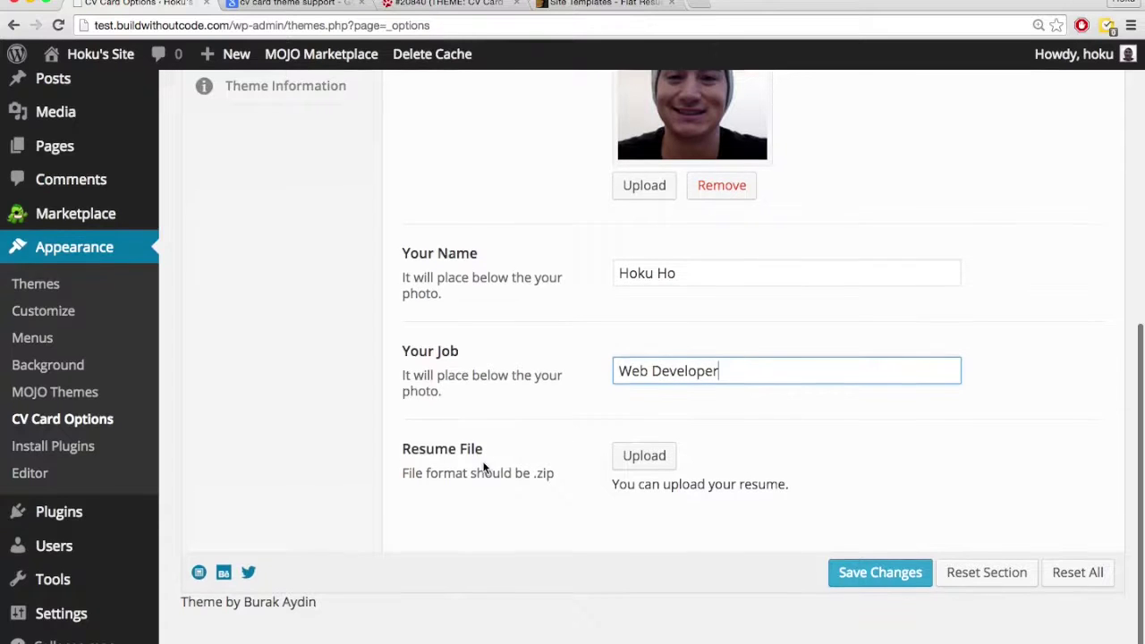
scroll(486, 467, up, 2)
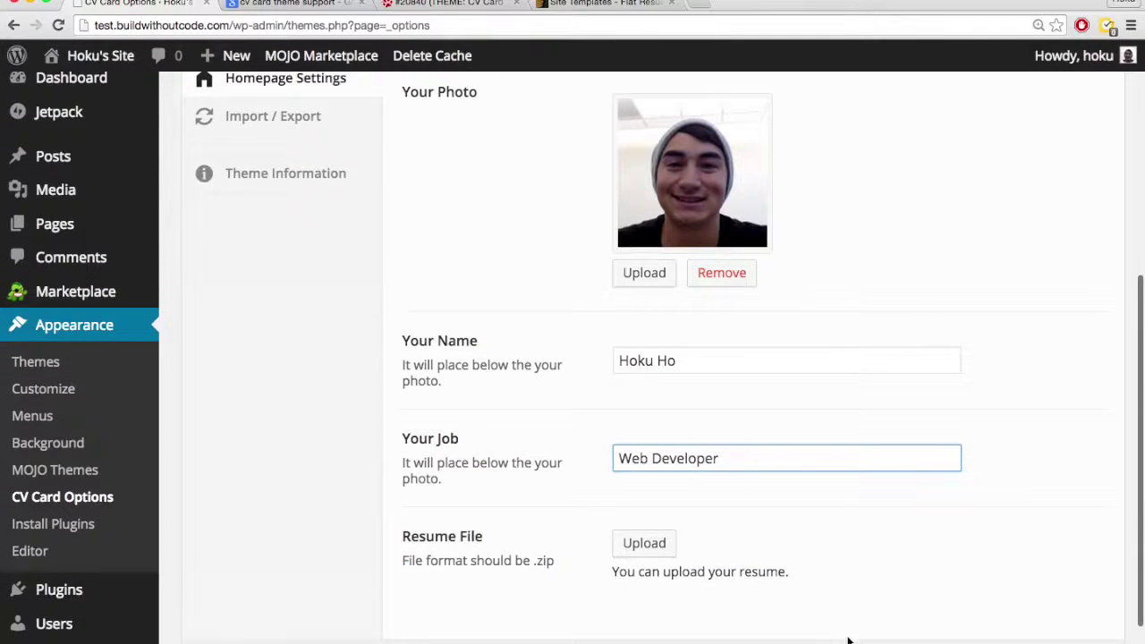
key(Return)
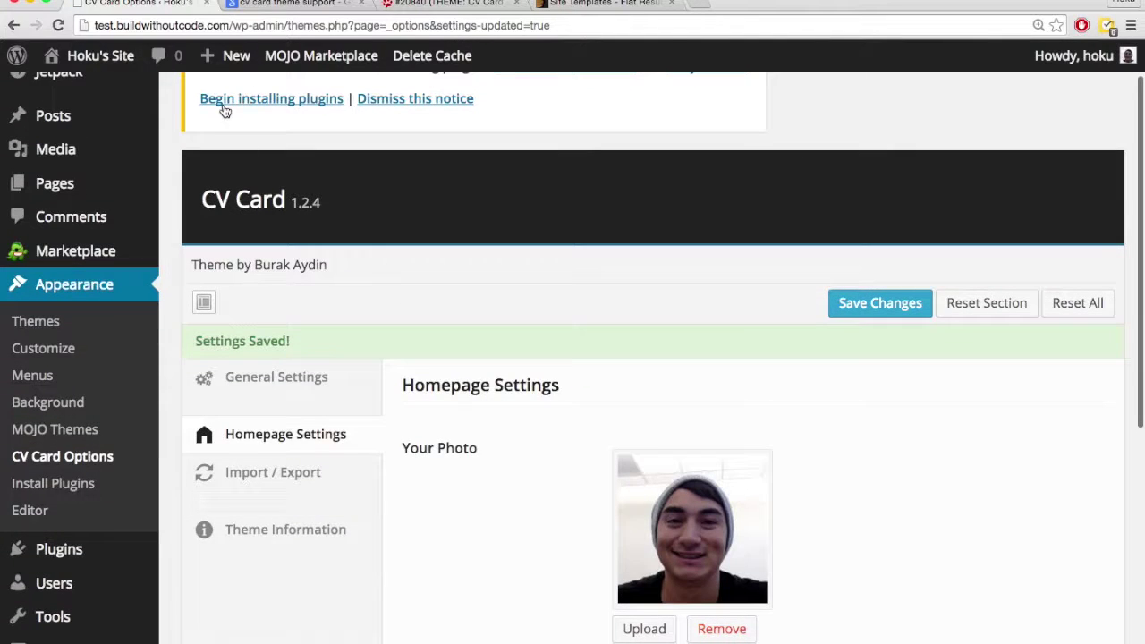
View the live site in a separate browser tab to check the saved homepage settings, and return to the theme options
mouse_move(101, 59)
click(86, 90)
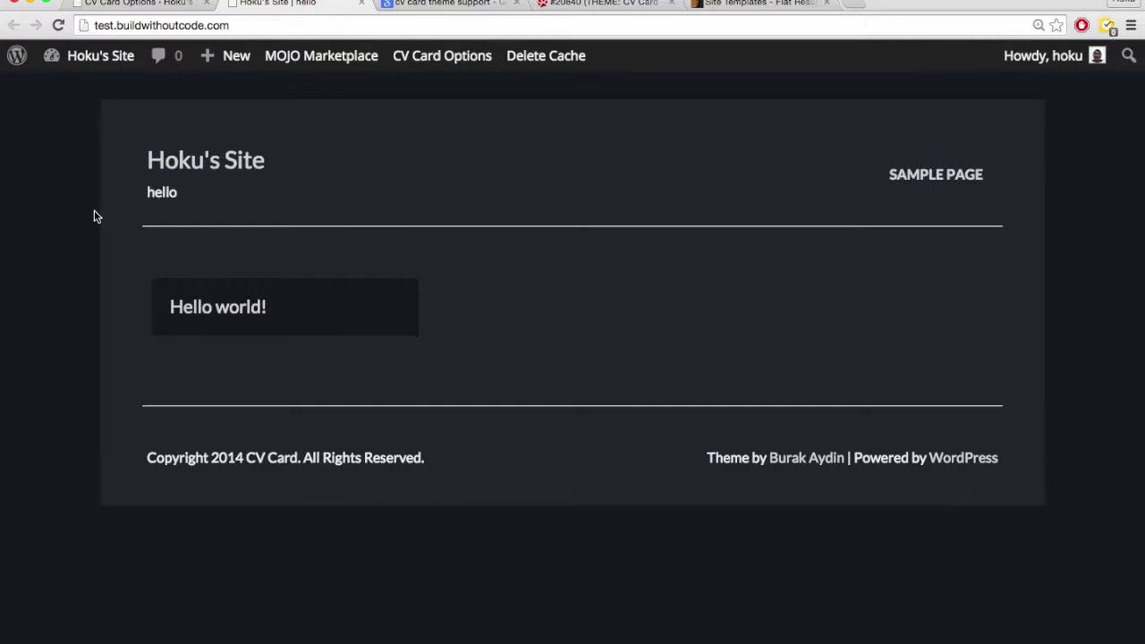
key(ctrl+shift+Tab)
Review the Import / Export and Theme Information sections of the CV Card Options
scroll(268, 375, down, 2)
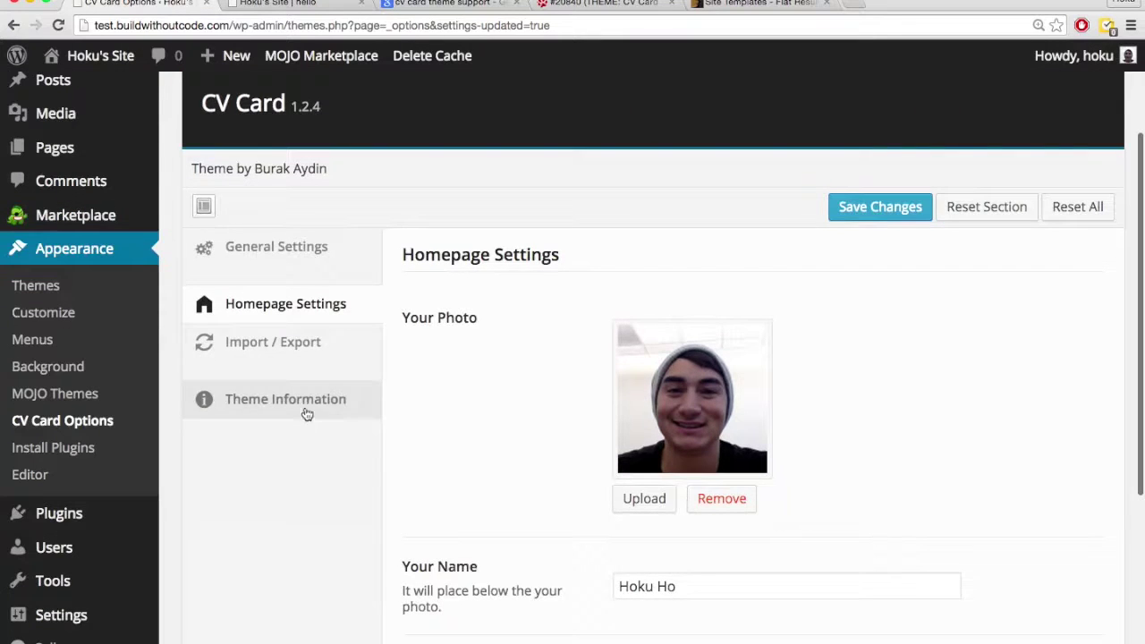
click(304, 341)
scroll(301, 450, down, 3)
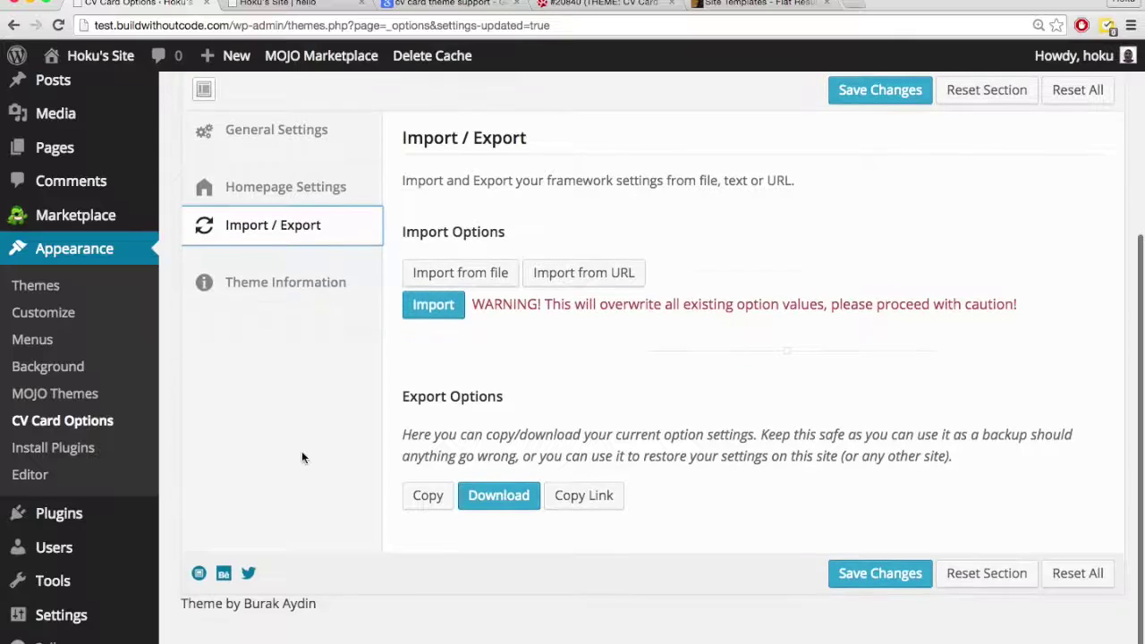
scroll(301, 451, up, 3)
click(291, 384)
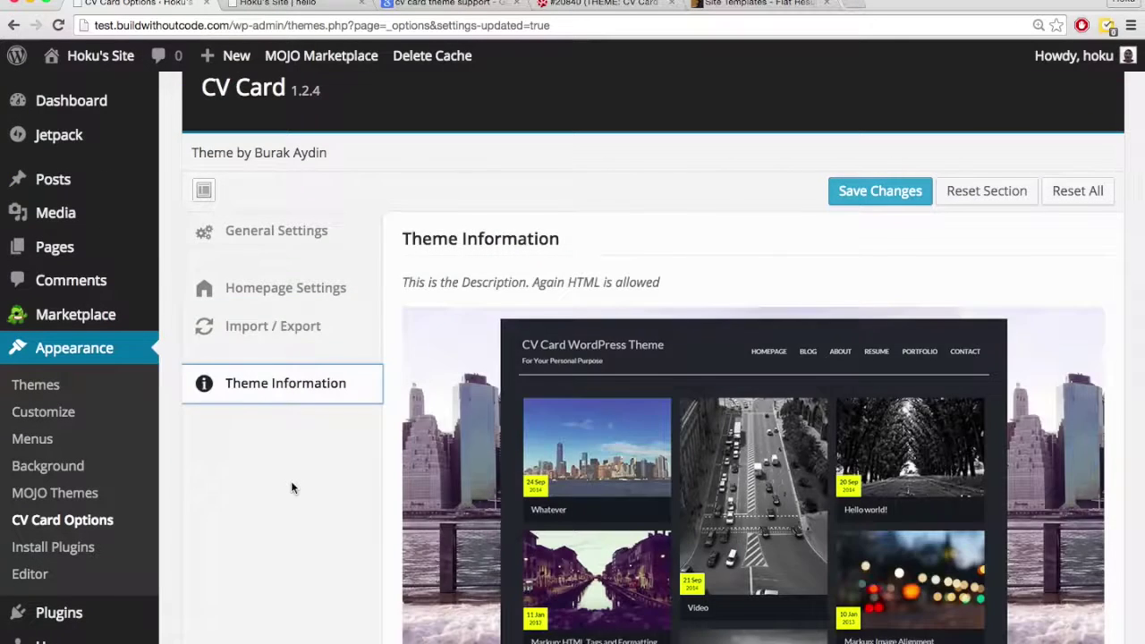
scroll(290, 483, down, 6)
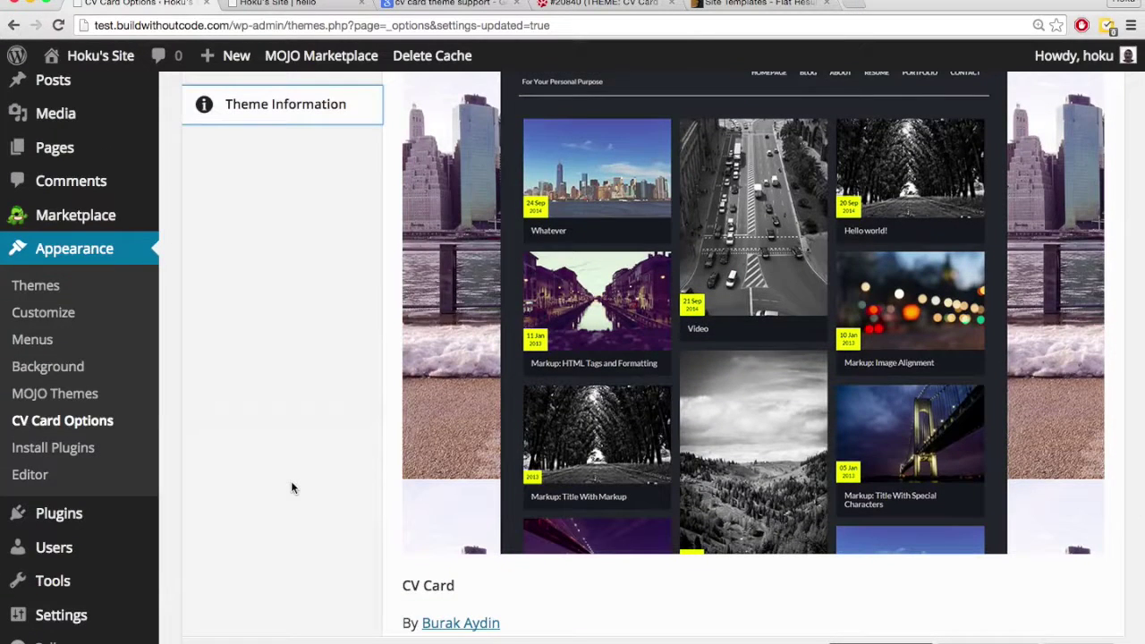
Search Google for "cv card theme" in the separate browser tab
scroll(291, 487, down, 1)
scroll(290, 487, up, 10)
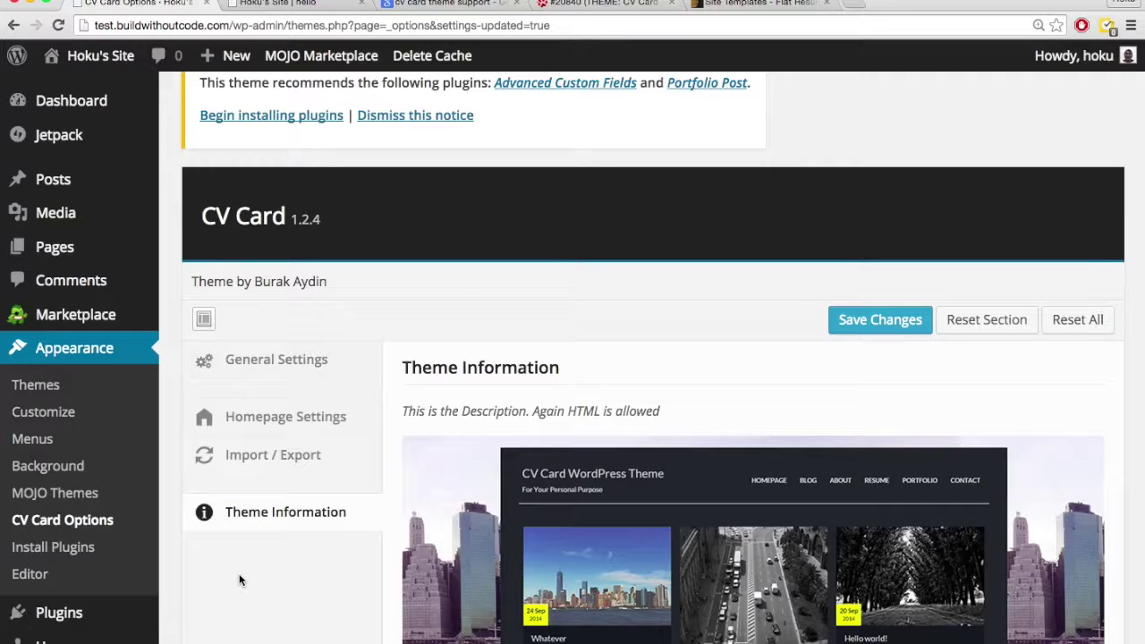
scroll(239, 577, up, 2)
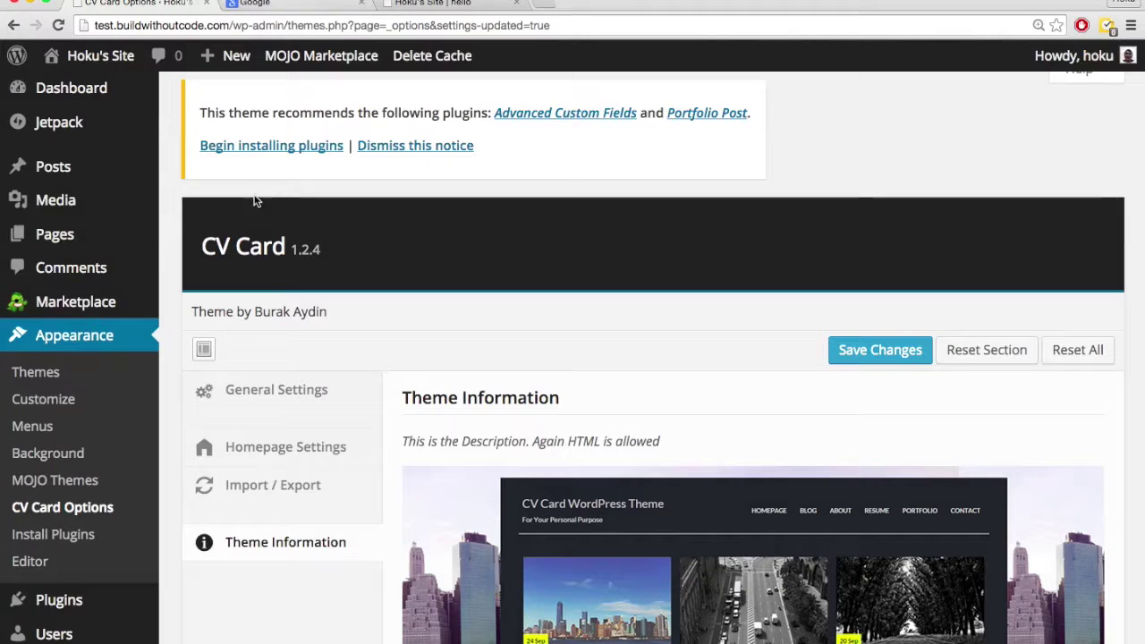
drag(201, 247, 289, 252)
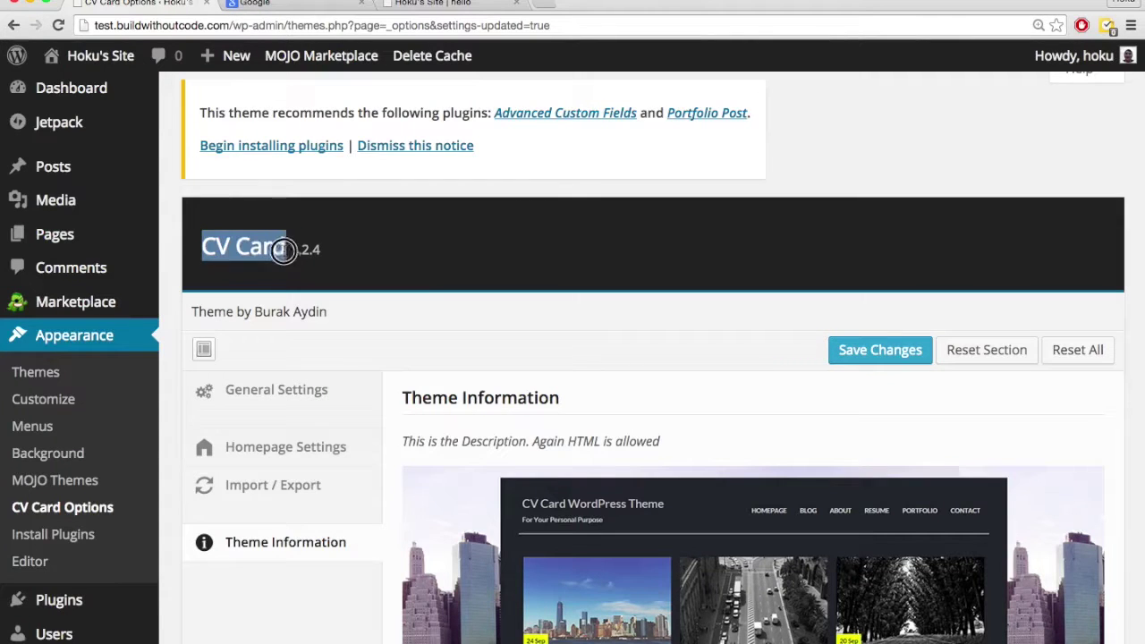
click(288, 5)
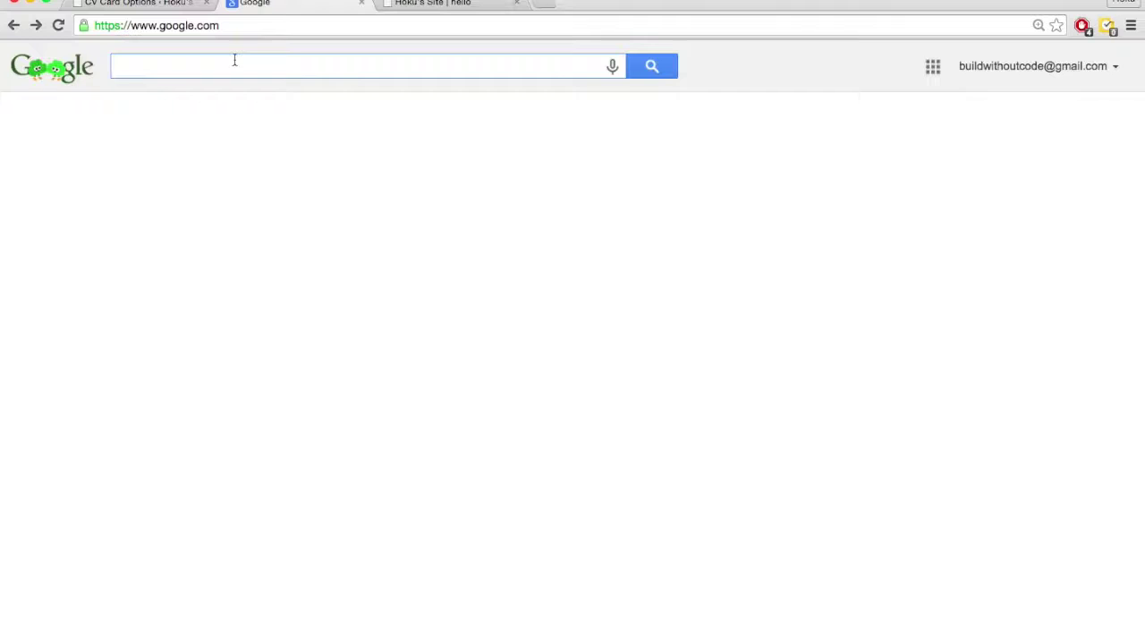
text(cv card theme)
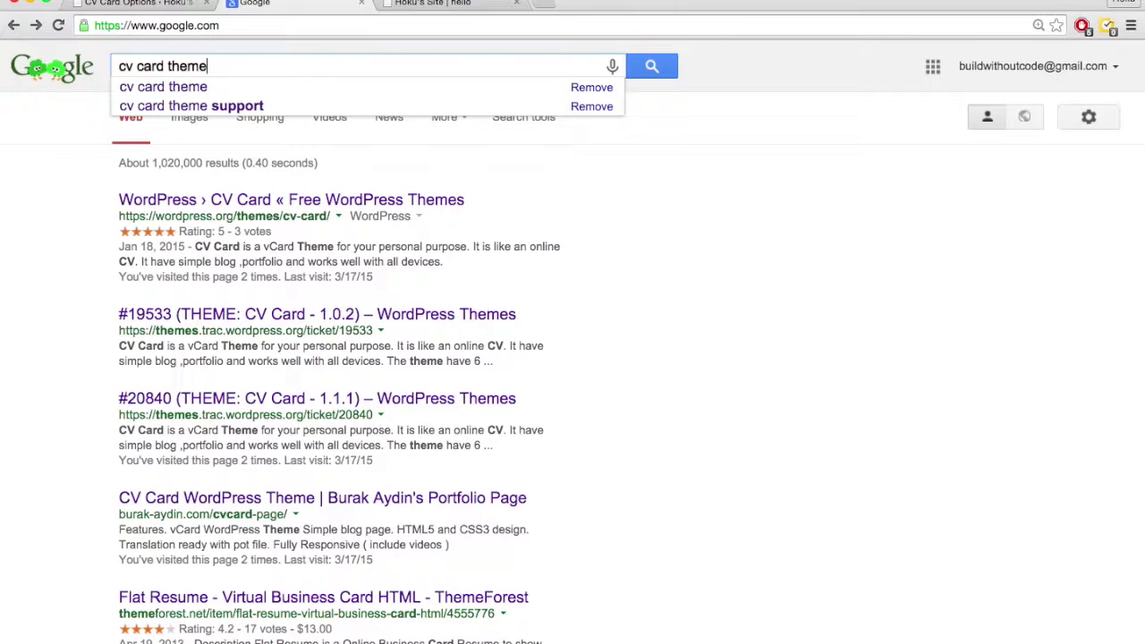
key(Return)
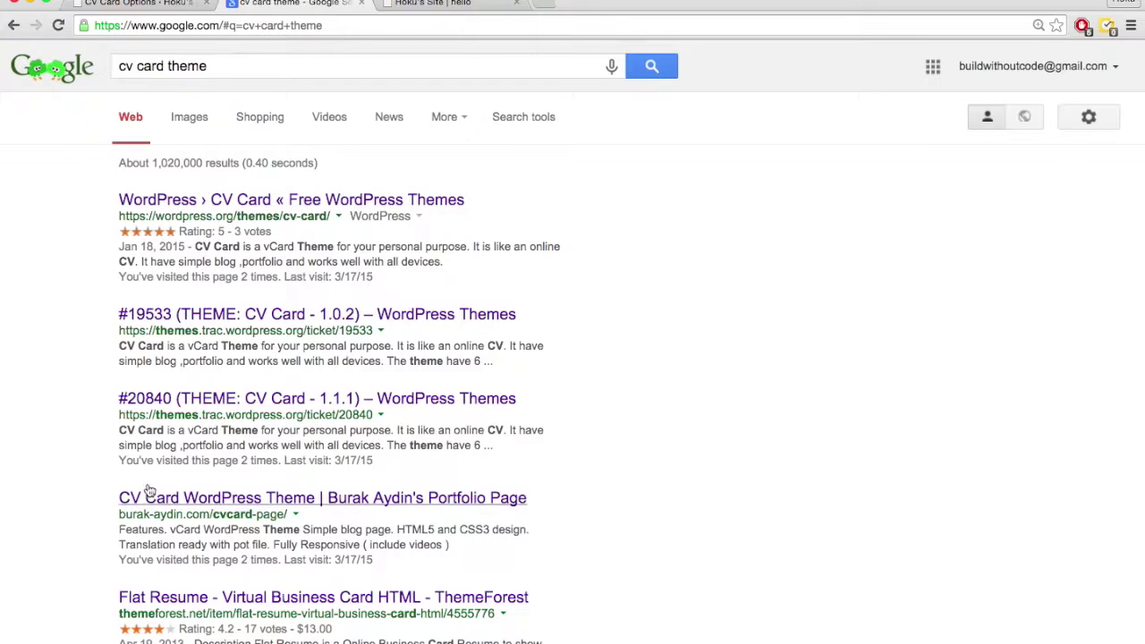
Open the WordPress.org CV Card page, the #20840 theme ticket and the author's CV Card WordPress Theme page in background tabs
super+click(241, 201)
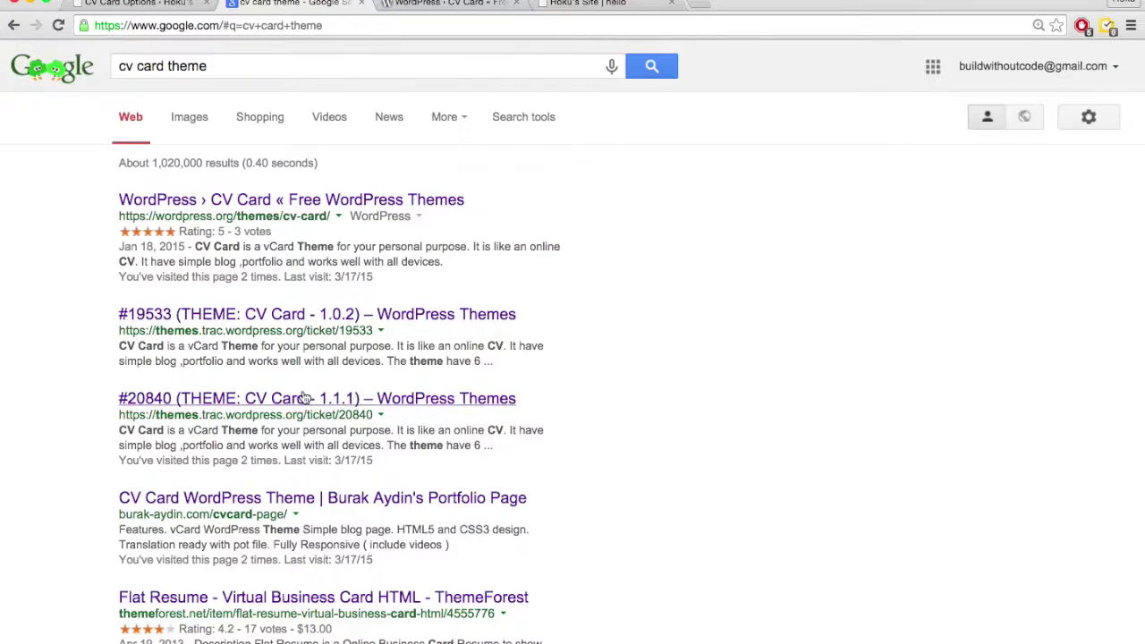
super+click(304, 399)
scroll(89, 429, down, 1)
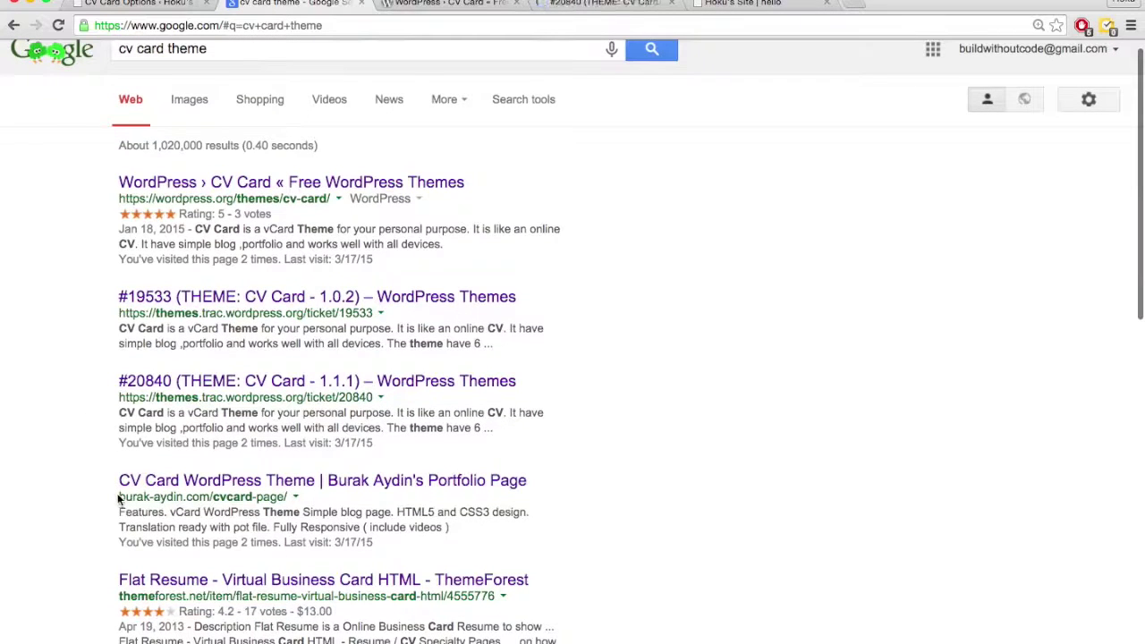
mouse_move(119, 499)
mouse_down()
mouse_move(206, 502)
mouse_move(120, 501)
mouse_up()
super+click(177, 479)
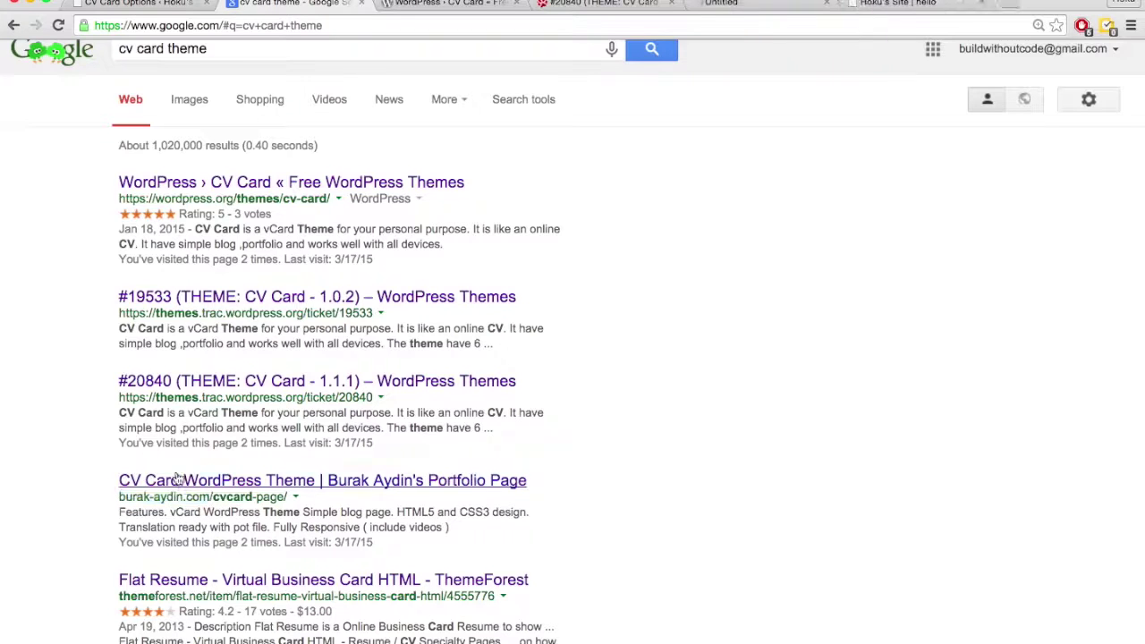
Look over the CV Card listing on WordPress.org and open its Theme Homepage in a new tab
key(ctrl+Tab)
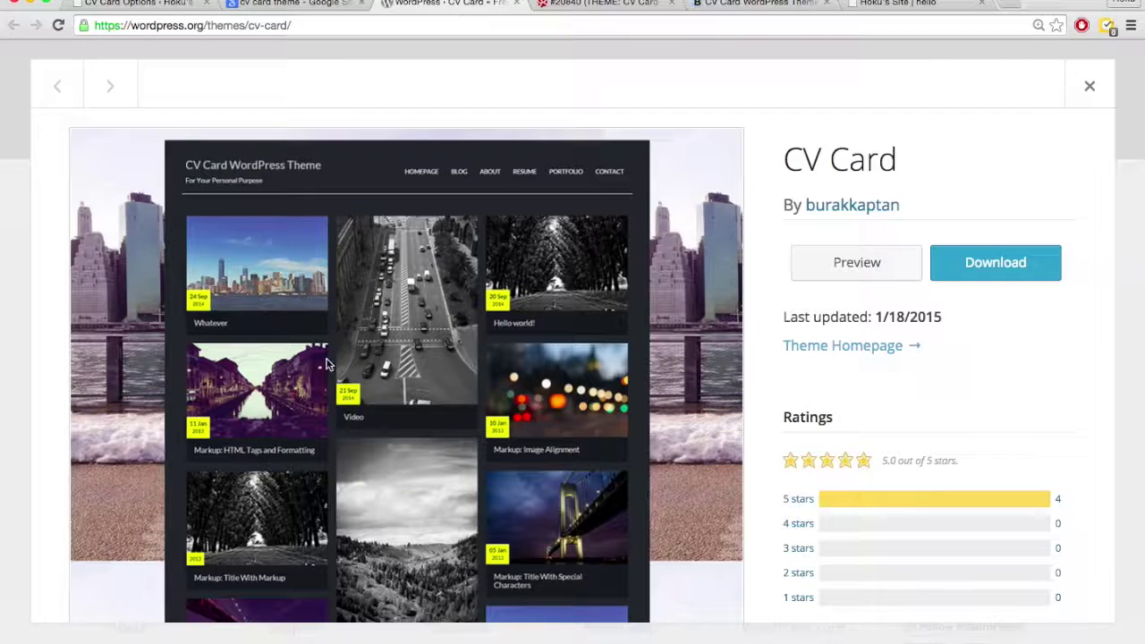
scroll(612, 358, down, 1)
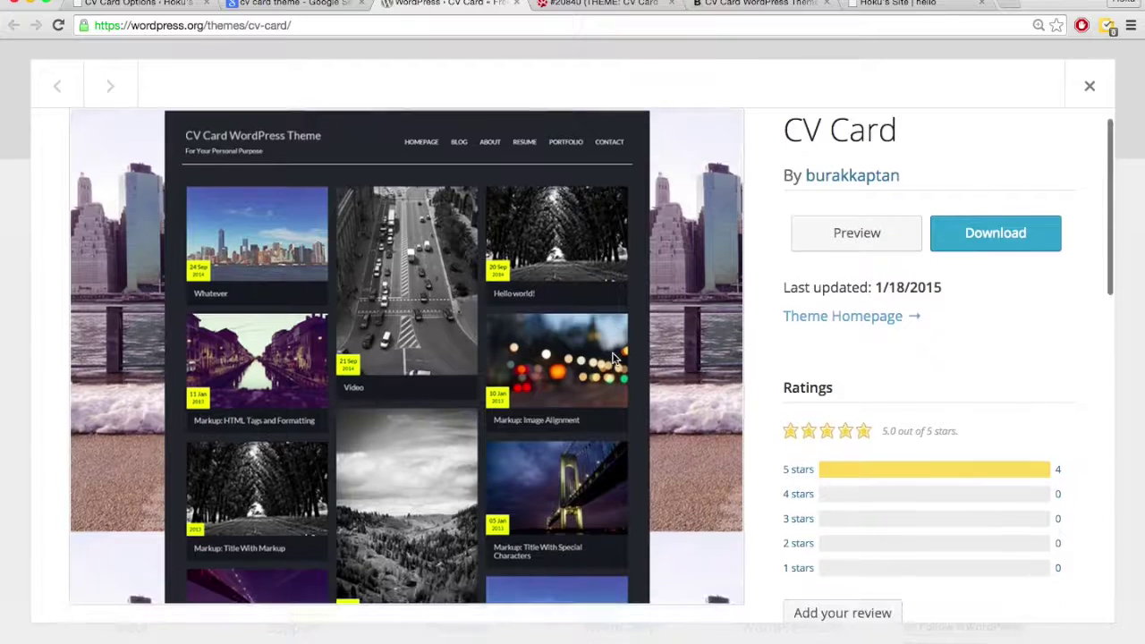
scroll(611, 358, up, 1)
scroll(769, 428, down, 5)
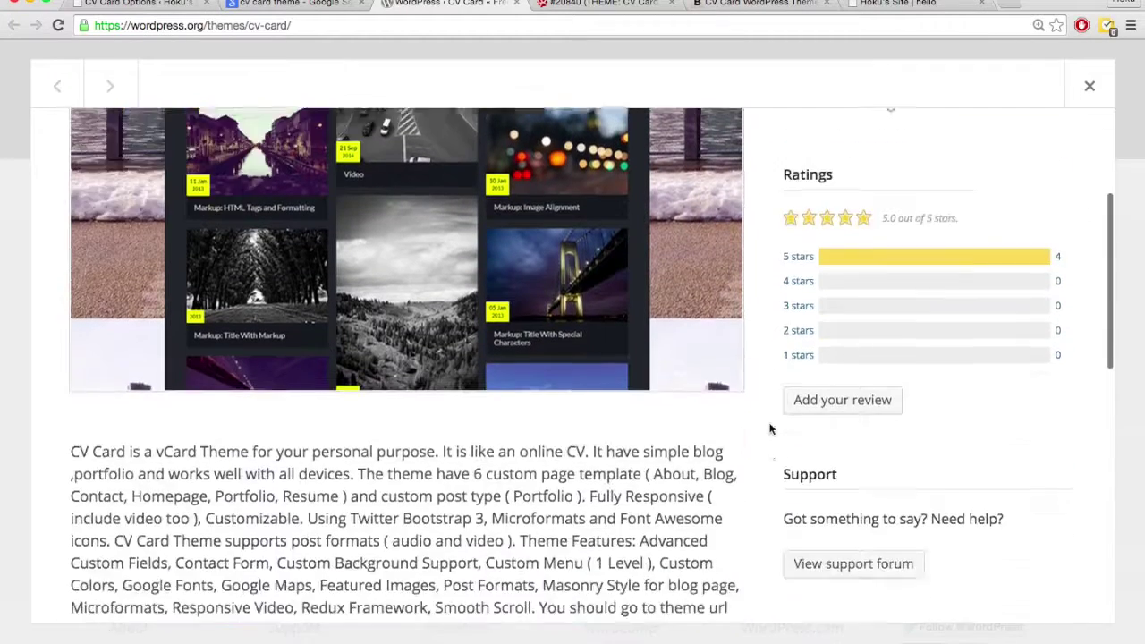
scroll(771, 430, up, 5)
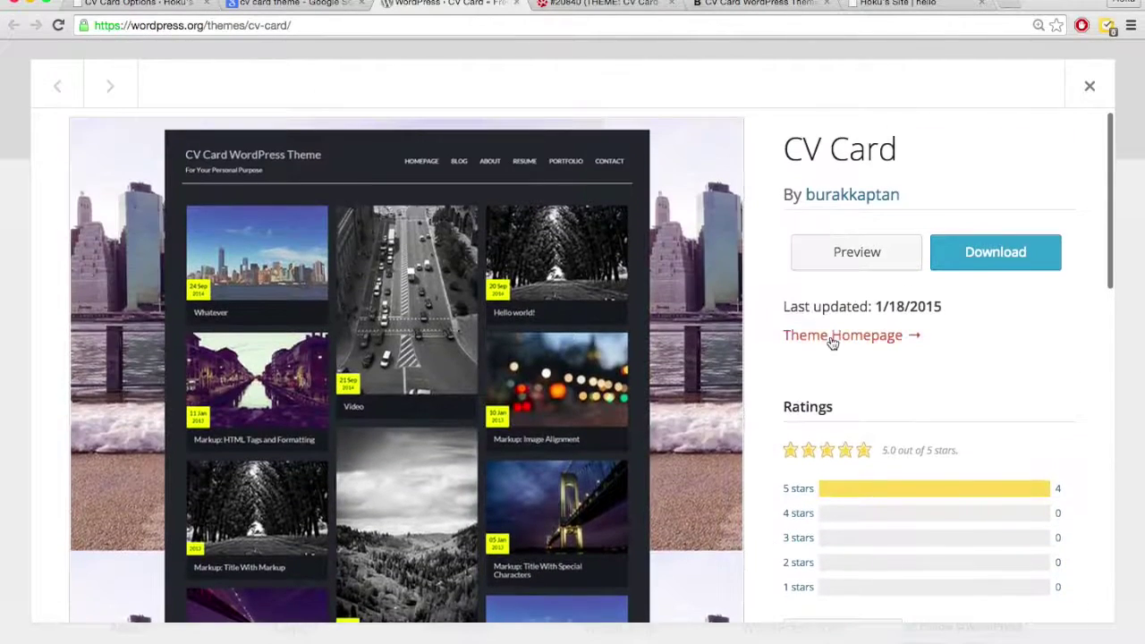
click(827, 342)
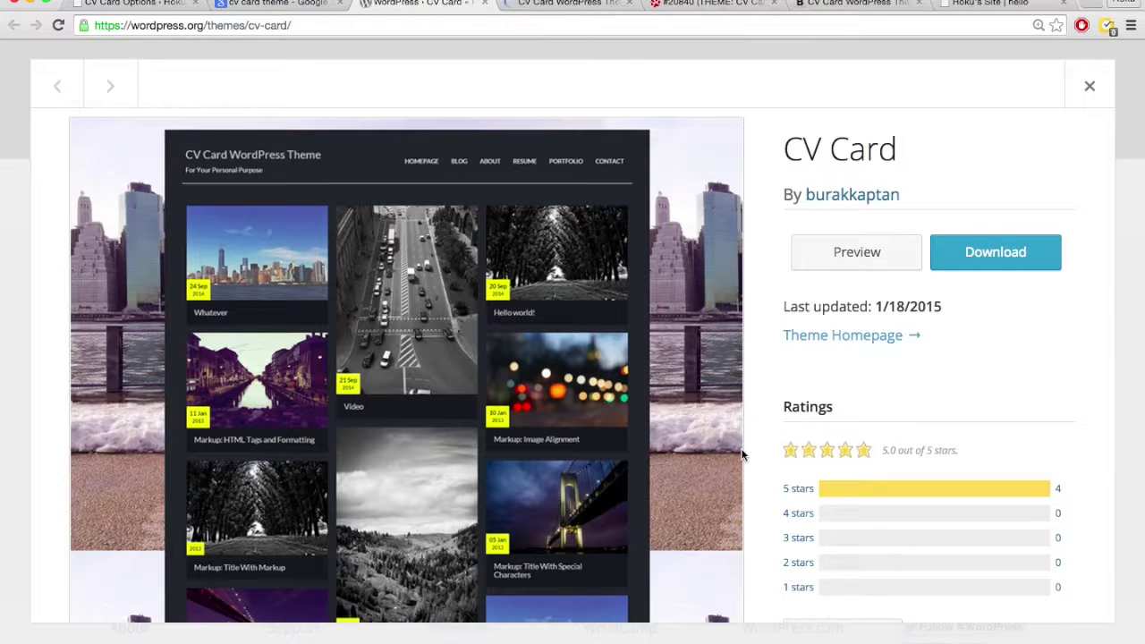
Read the CV Card description and Support section, and open the theme's support forum in a background tab
scroll(741, 456, down, 5)
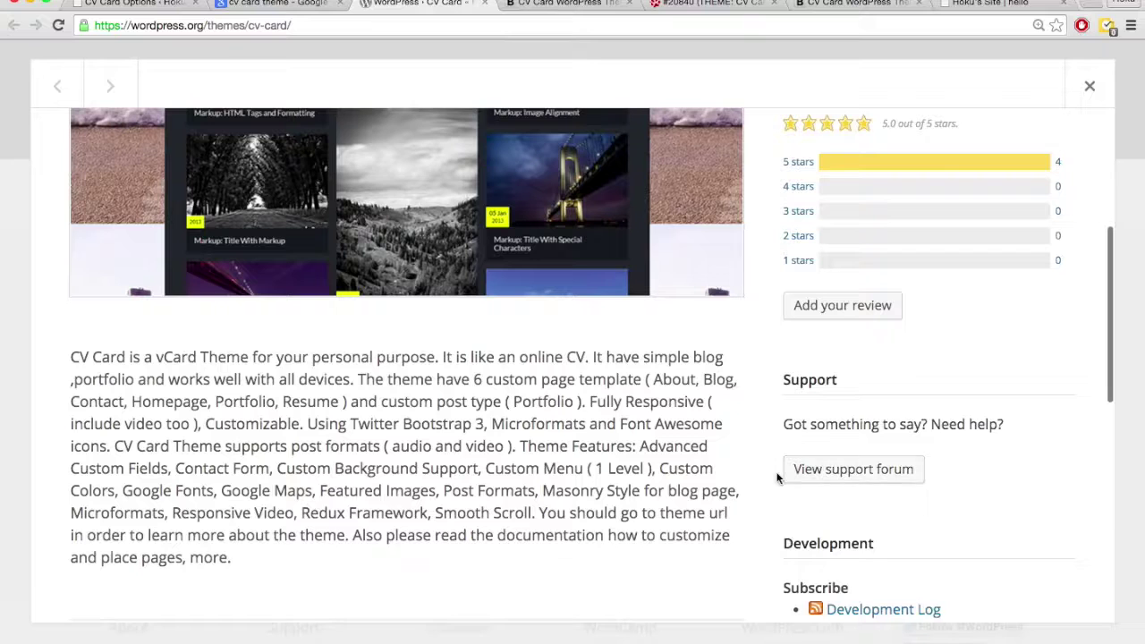
scroll(736, 460, up, 5)
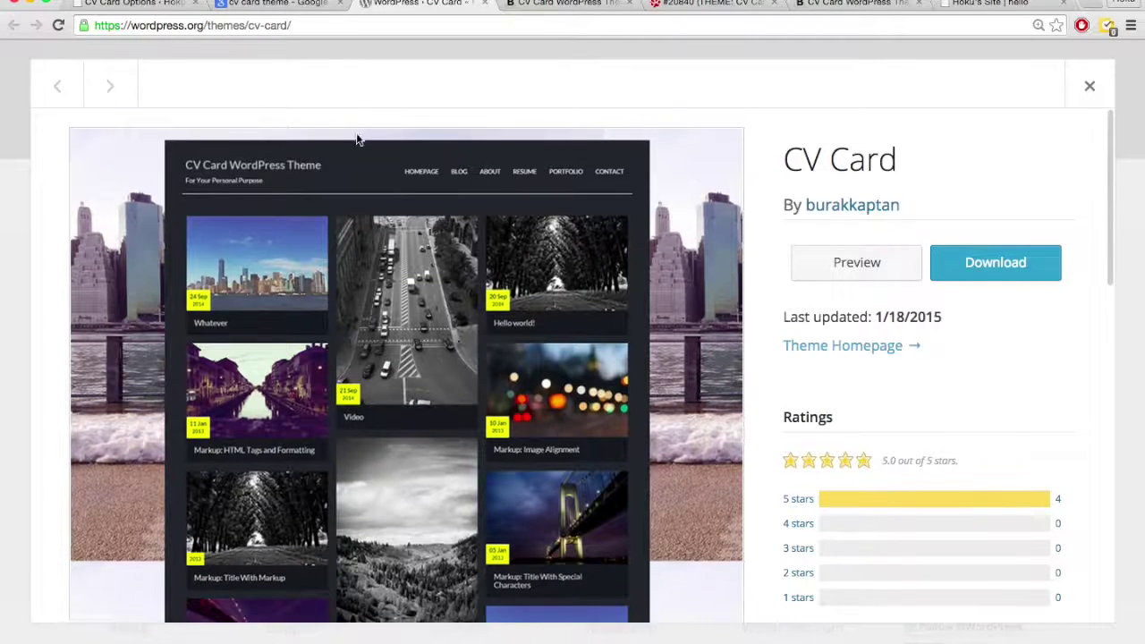
scroll(481, 272, down, 5)
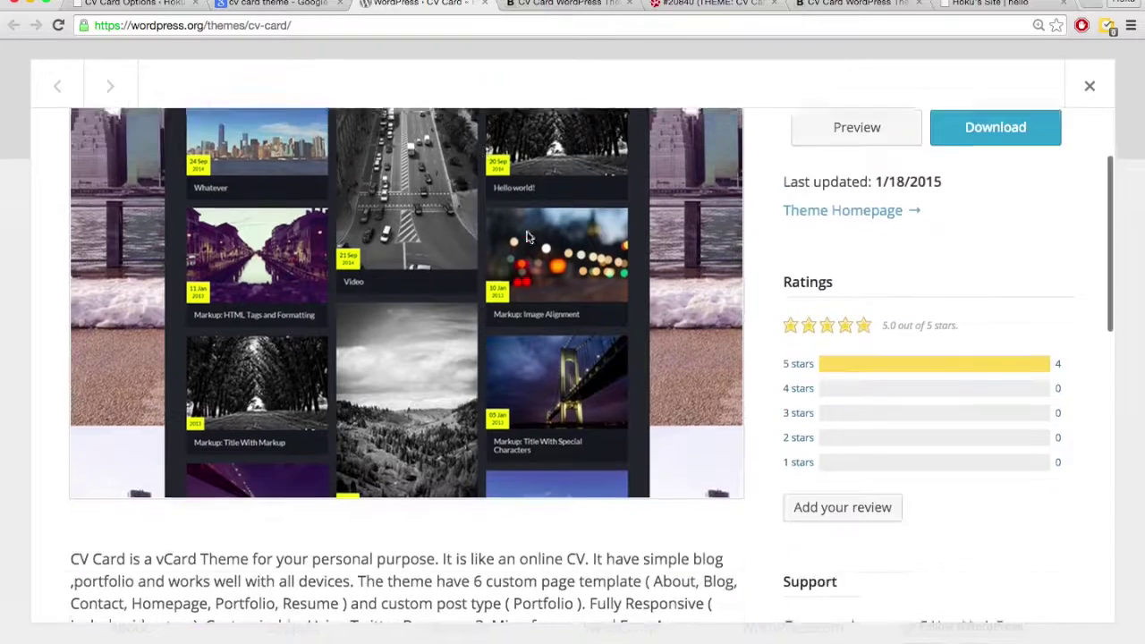
scroll(593, 379, up, 4)
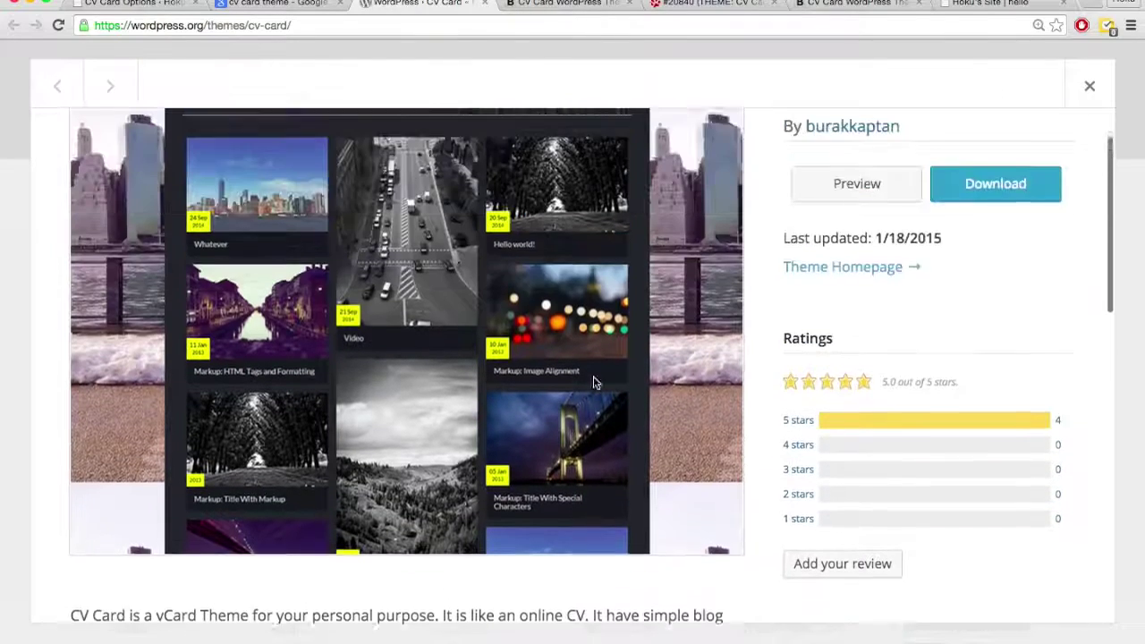
scroll(832, 416, down, 5)
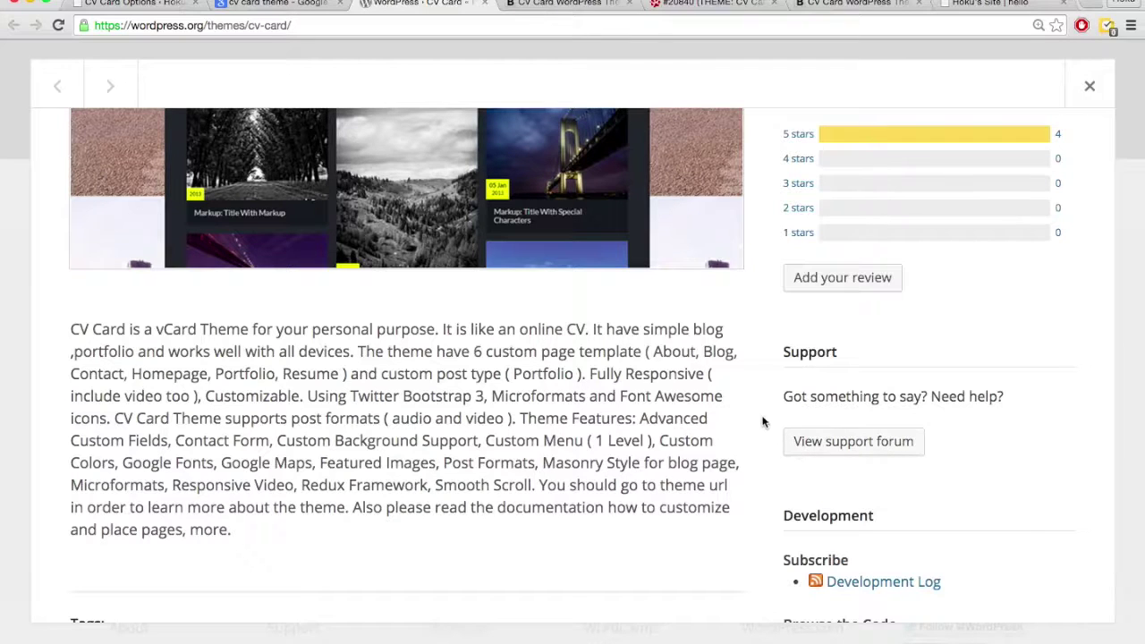
scroll(761, 422, up, 2)
scroll(754, 410, down, 1)
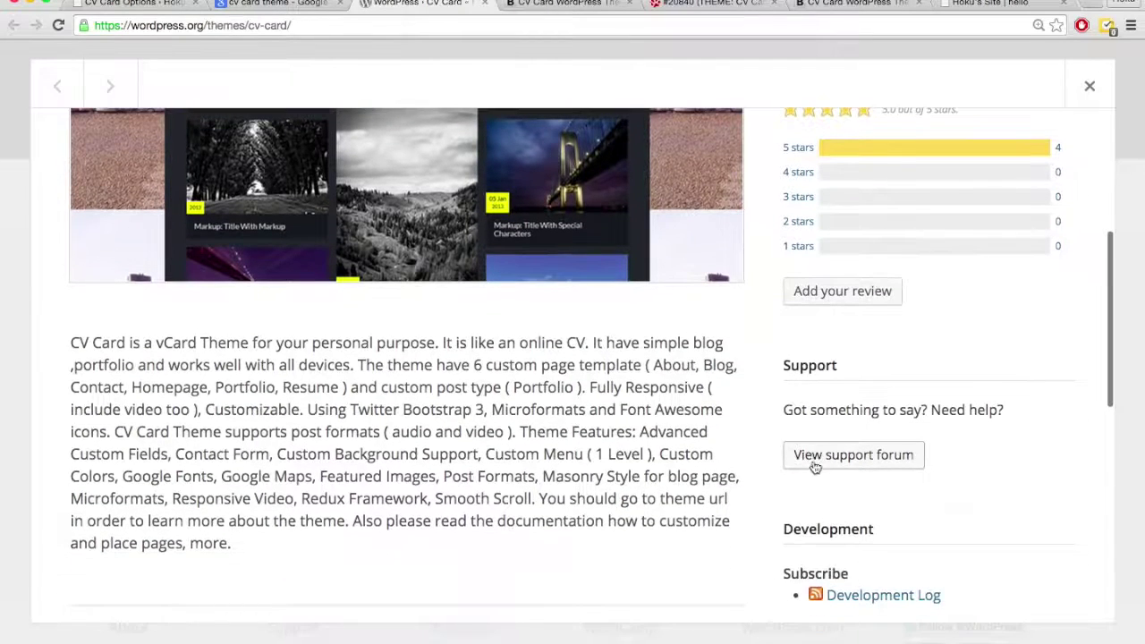
super+click(816, 459)
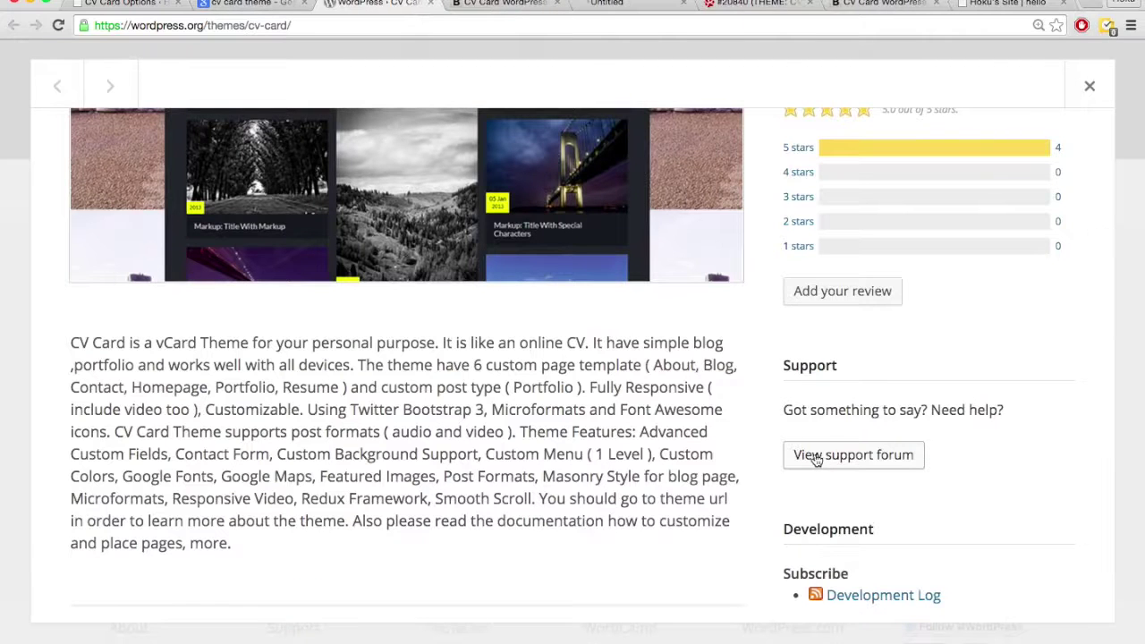
Examine the tags, Downloads Per Day chart, development links and ratings on the CV Card listing
scroll(723, 374, up, 4)
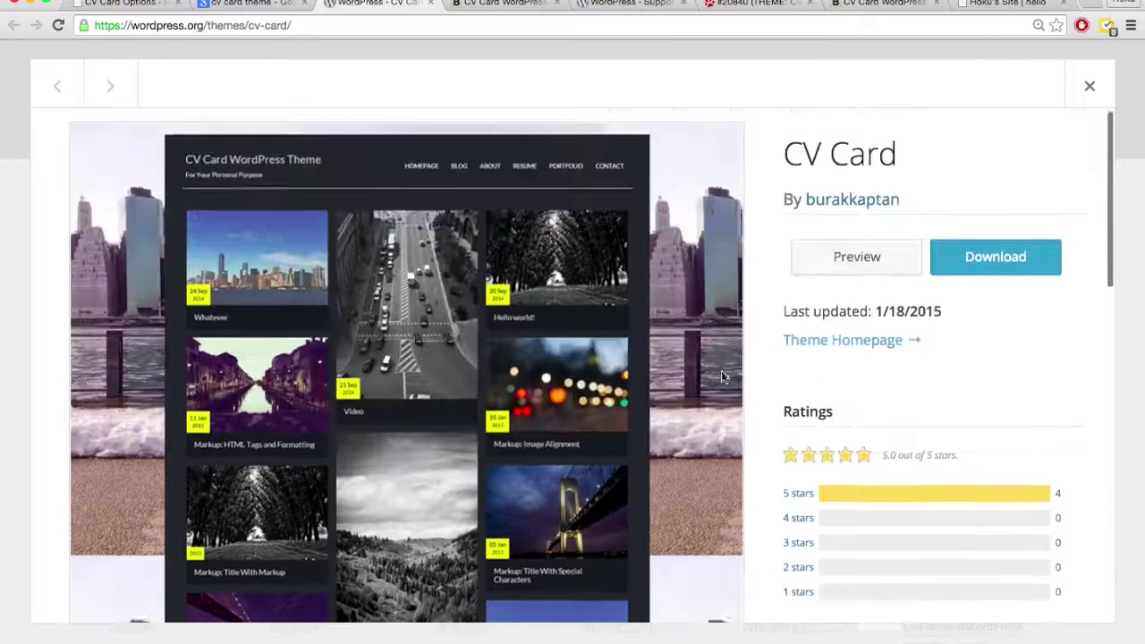
scroll(721, 370, down, 7)
scroll(723, 376, down, 5)
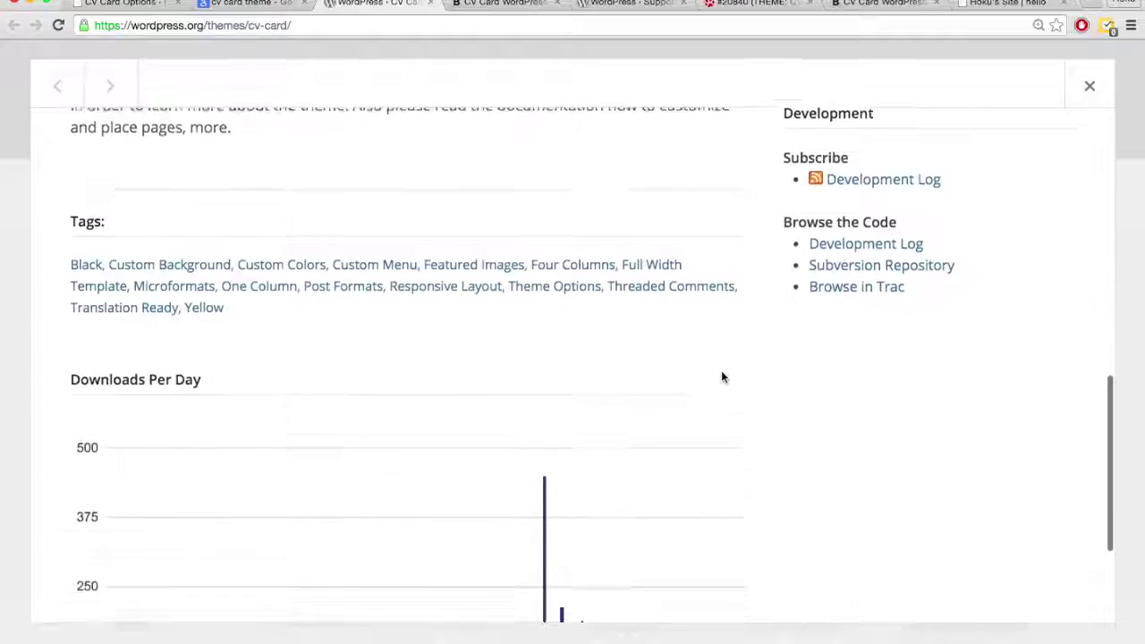
scroll(722, 376, up, 9)
scroll(723, 376, up, 3)
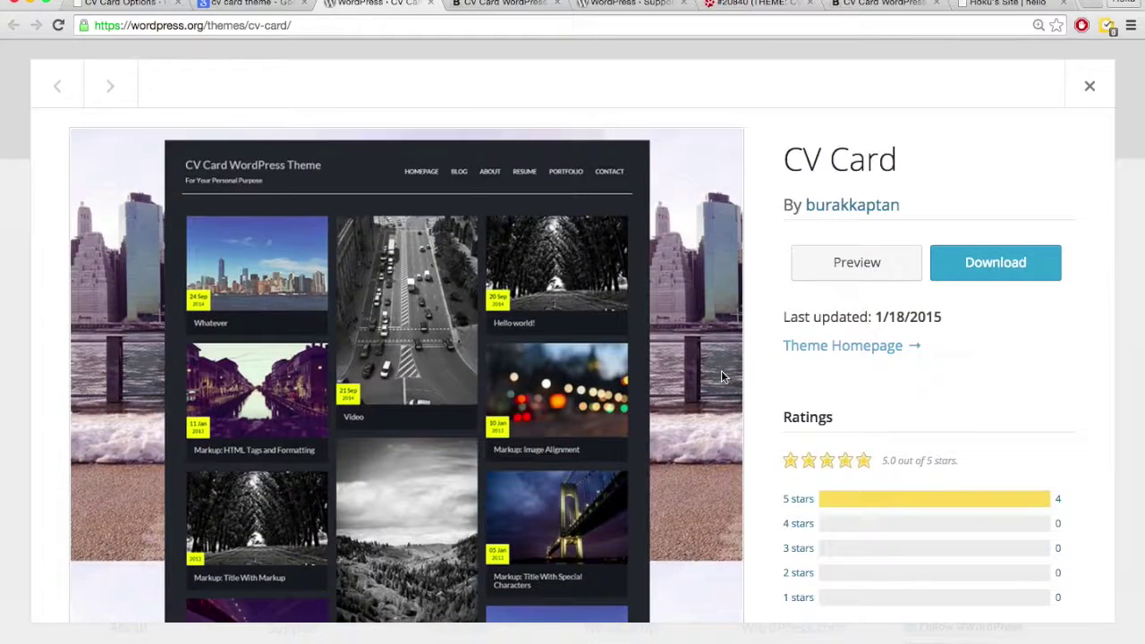
scroll(851, 345, down, 2)
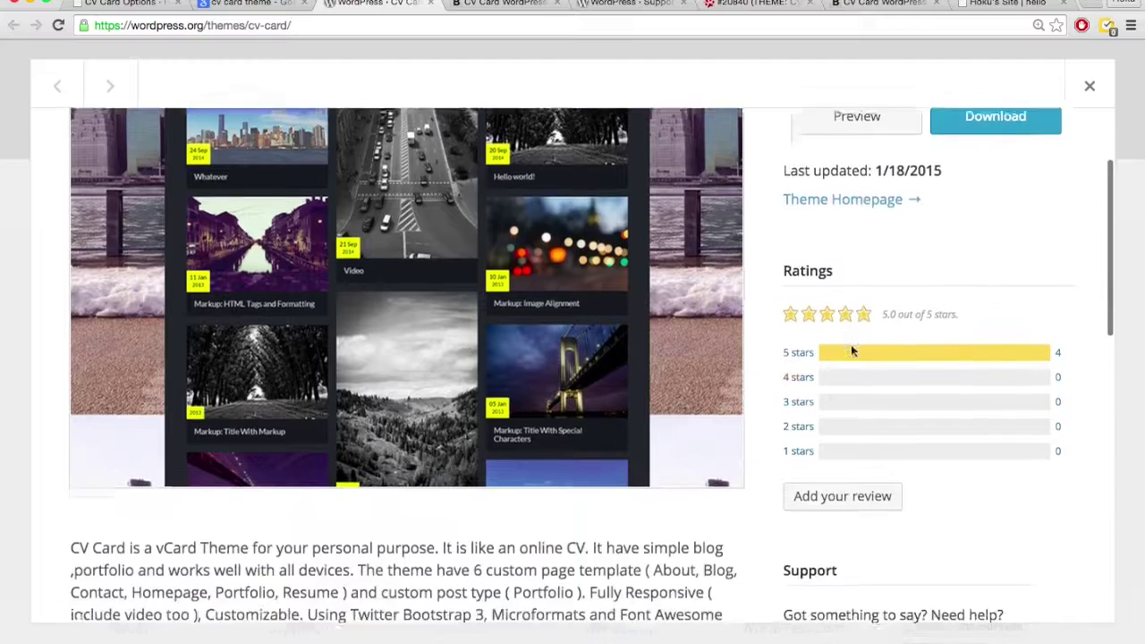
scroll(850, 344, down, 2)
scroll(727, 383, up, 4)
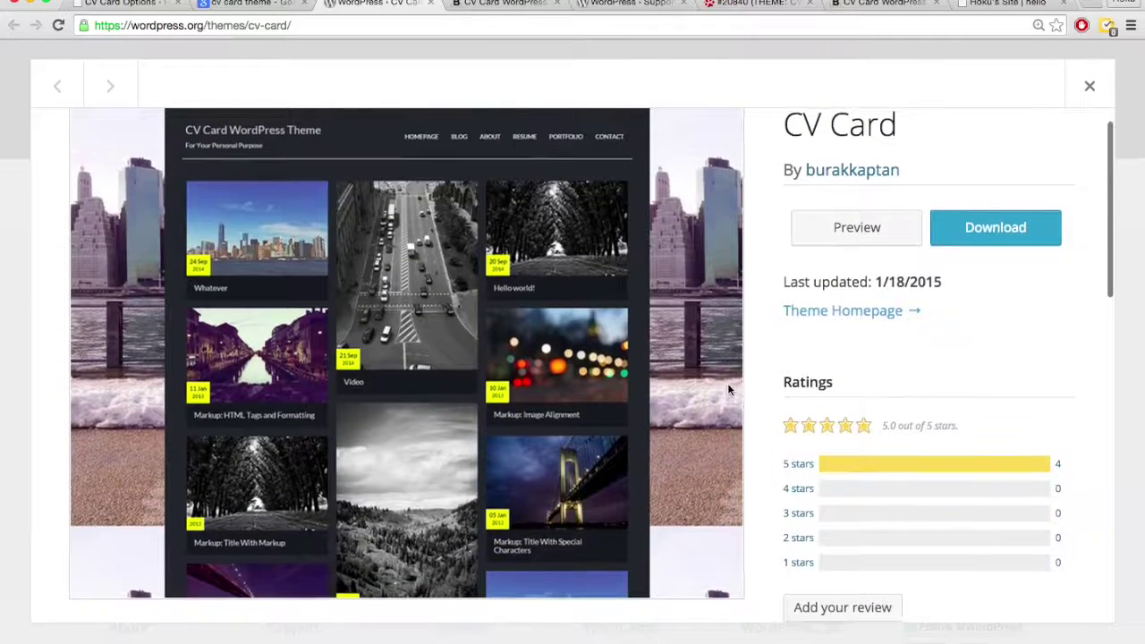
Close the WordPress.org listing and review the Features list on the CV Card theme homepage
click(430, 4)
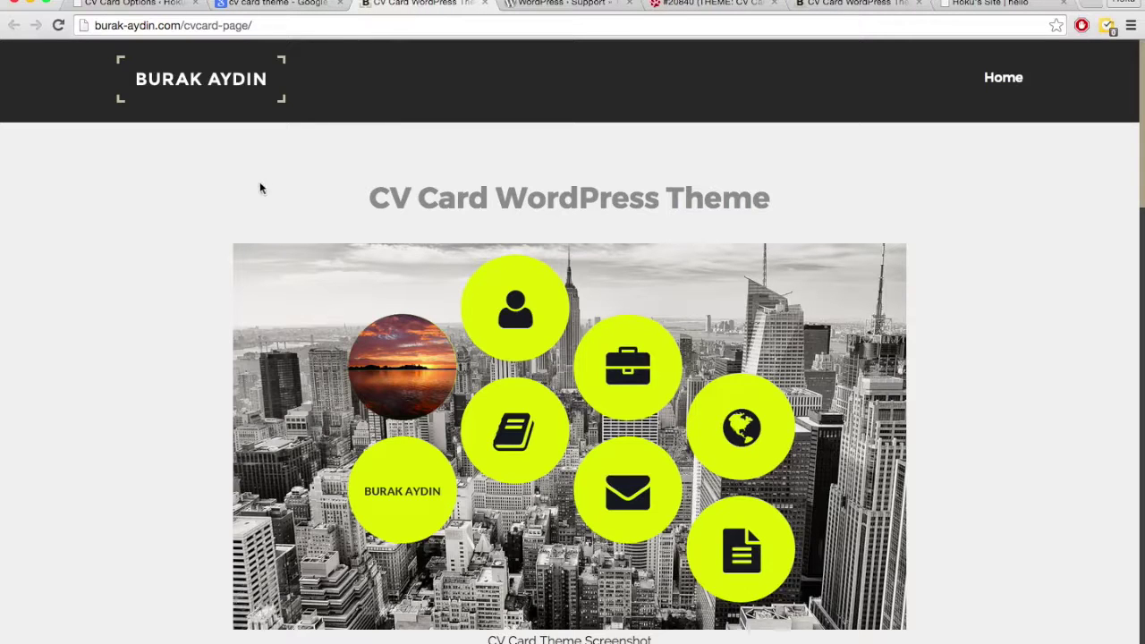
scroll(131, 309, down, 5)
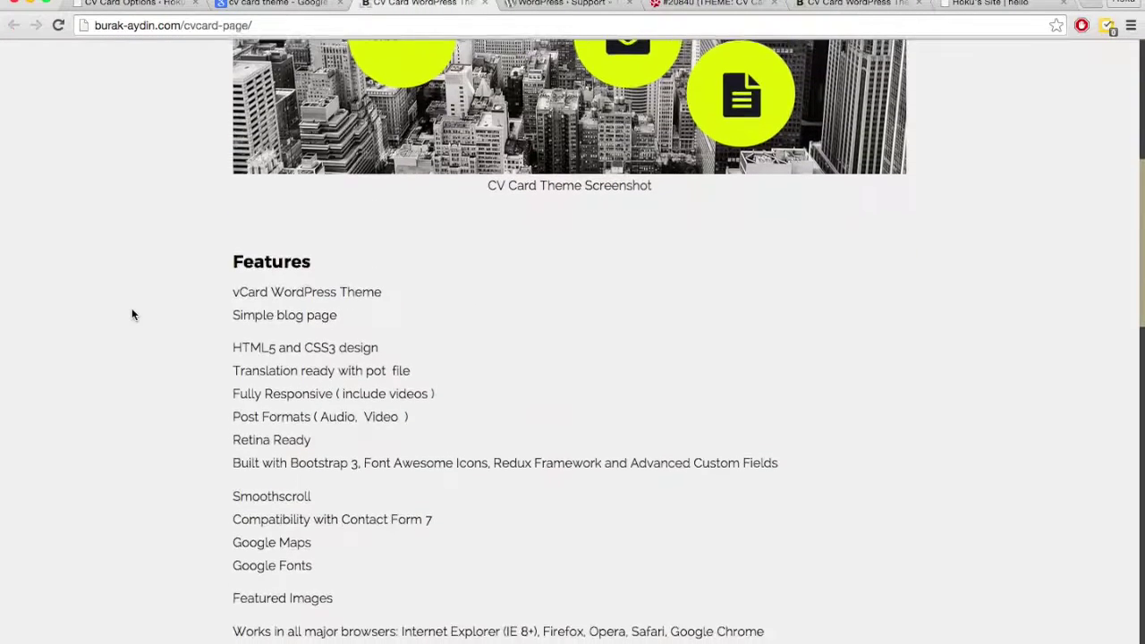
scroll(132, 309, down, 2)
scroll(132, 314, down, 3)
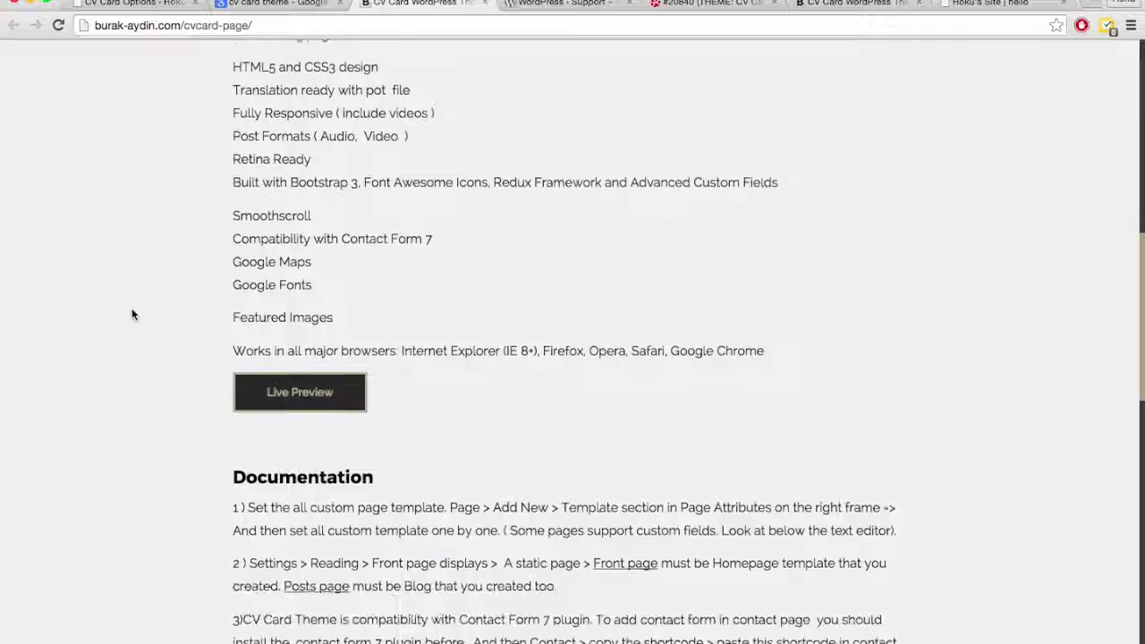
scroll(131, 314, up, 4)
scroll(132, 314, down, 1)
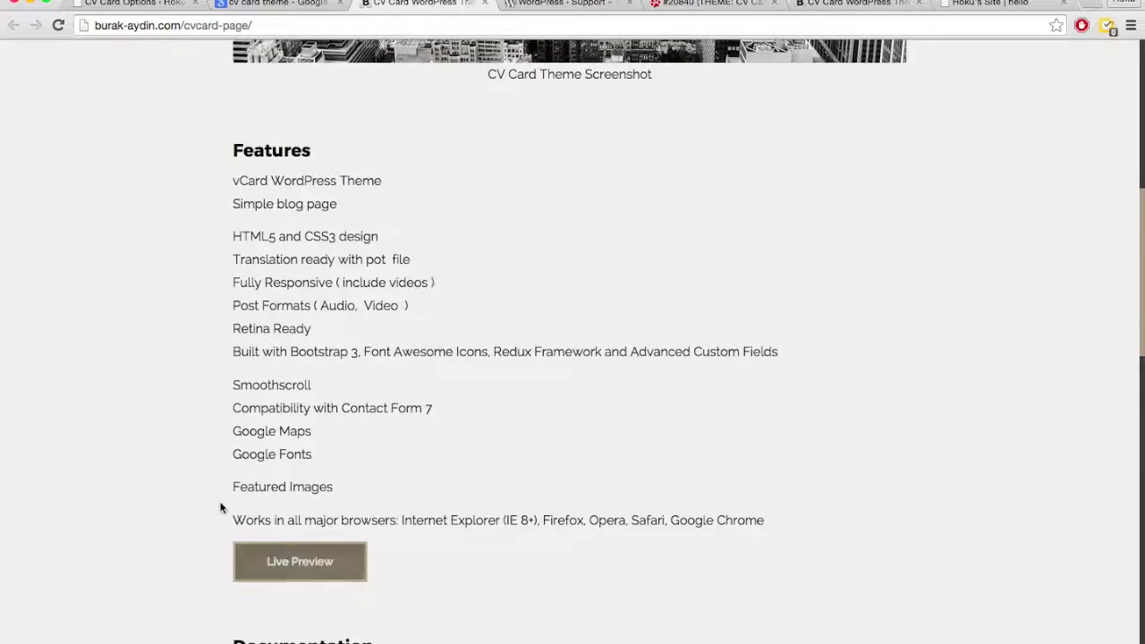
Read the four Documentation instructions on the theme homepage, and look at the homepage-creation video and Support section below them
scroll(184, 491, down, 5)
scroll(184, 491, down, 9)
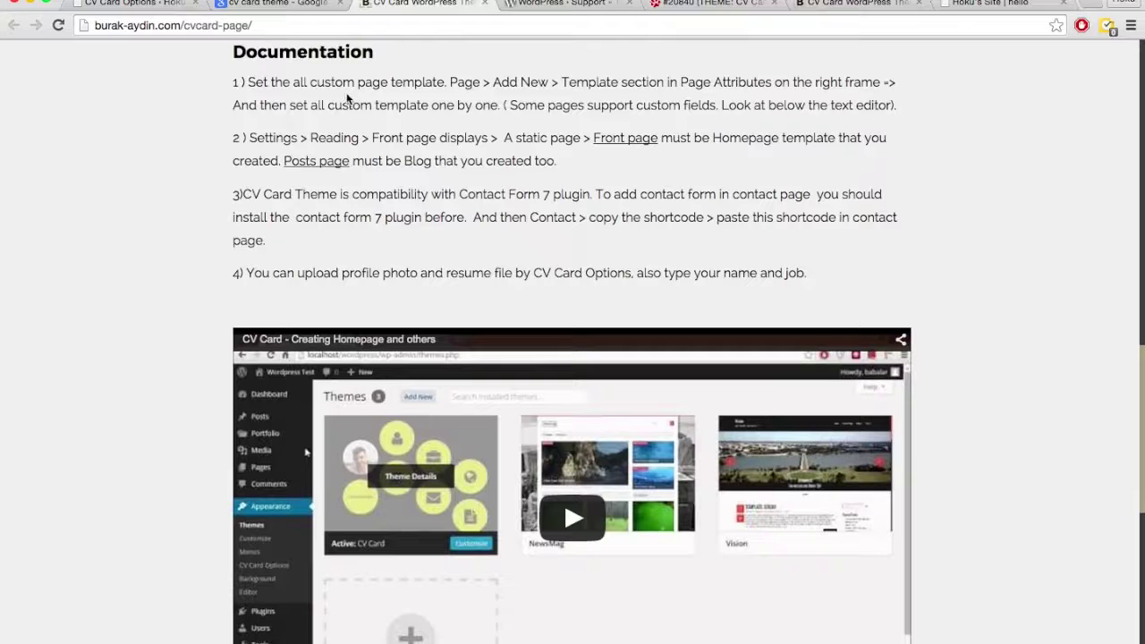
scroll(241, 55, up, 1)
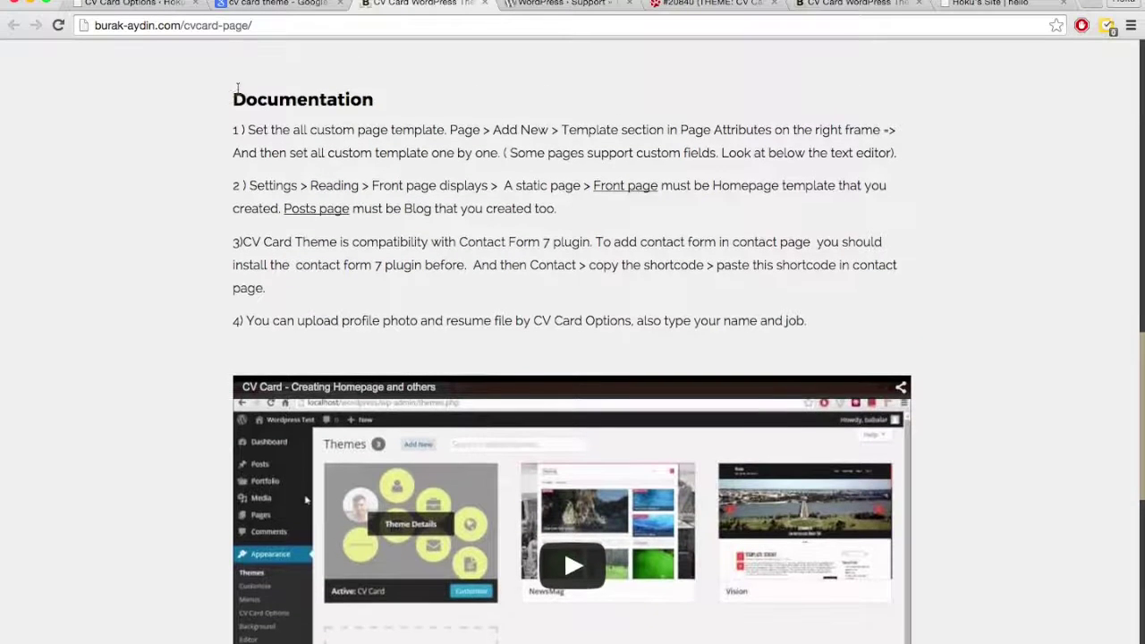
drag(224, 97, 397, 143)
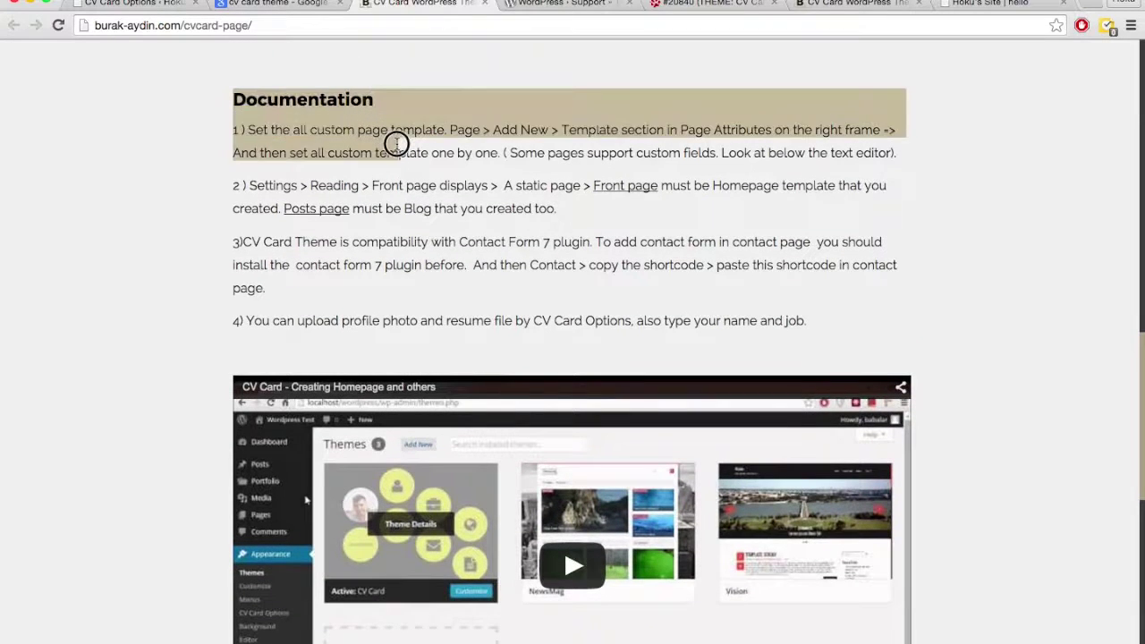
click(396, 143)
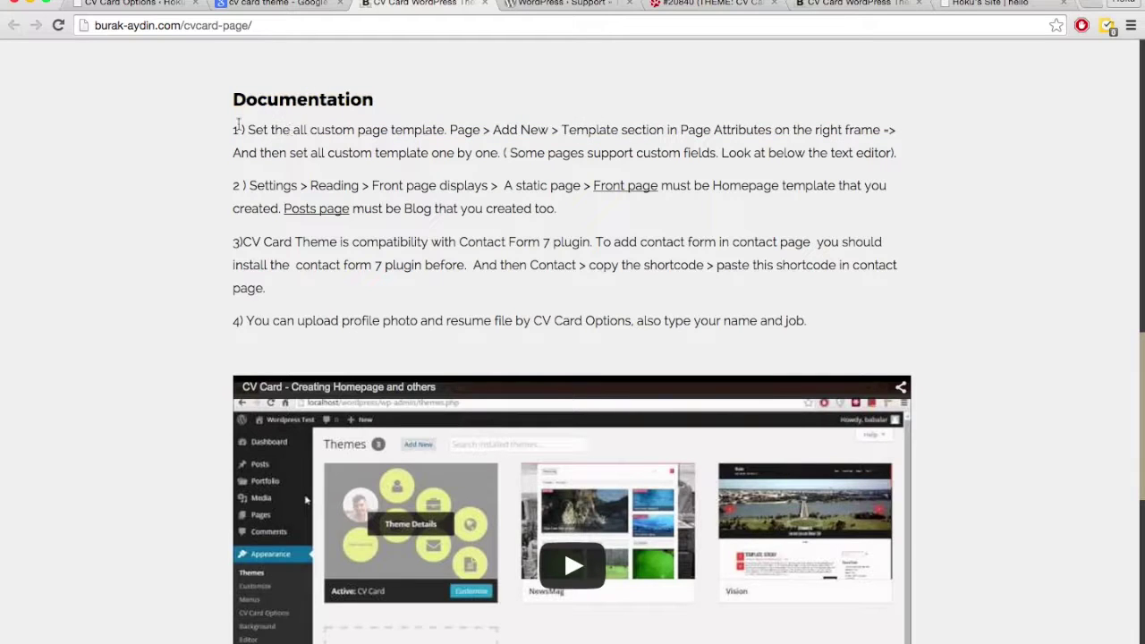
drag(236, 129, 795, 334)
click(796, 324)
drag(826, 328, 234, 131)
click(173, 253)
scroll(171, 248, down, 5)
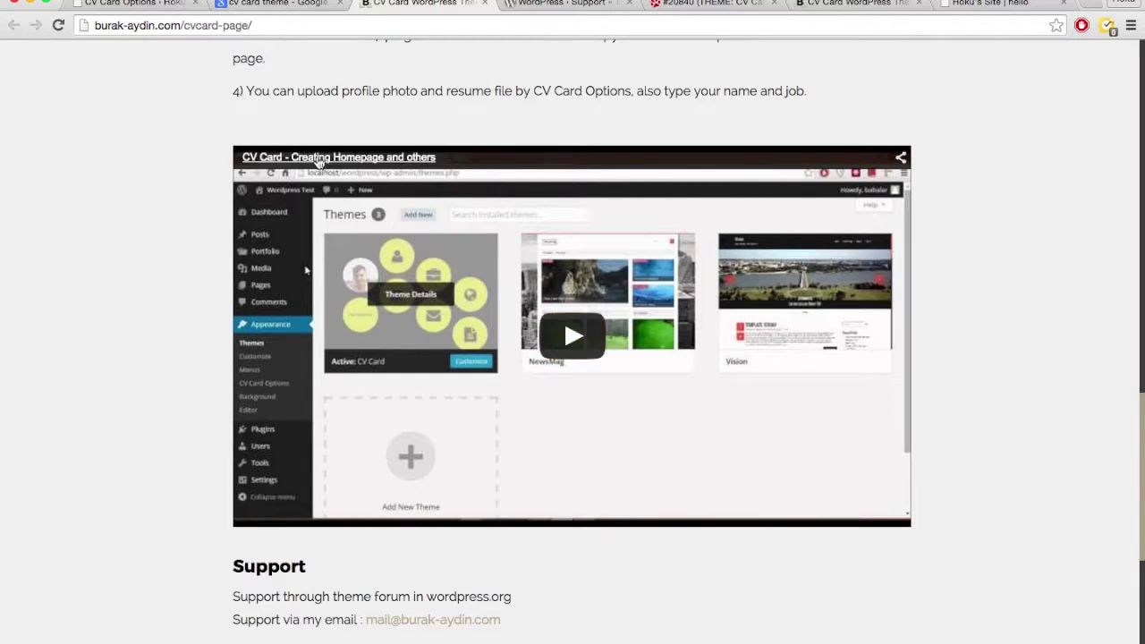
Skim the CV Card theme homepage again from the screenshot to the Support and Rate sections, and close that page
scroll(179, 368, down, 5)
scroll(176, 377, up, 6)
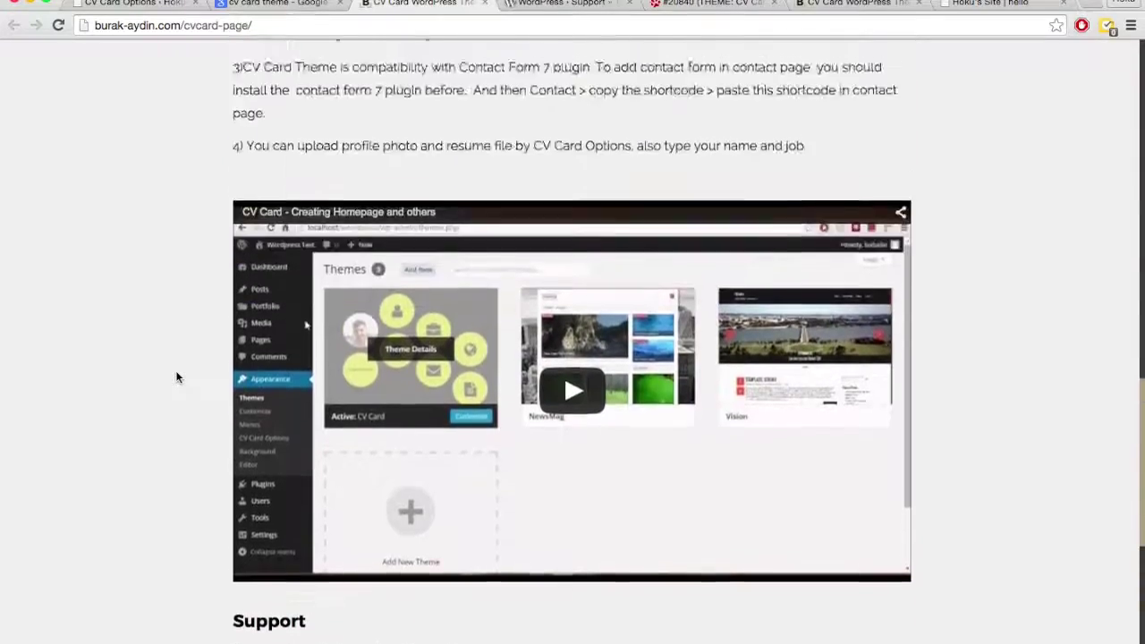
scroll(176, 376, up, 12)
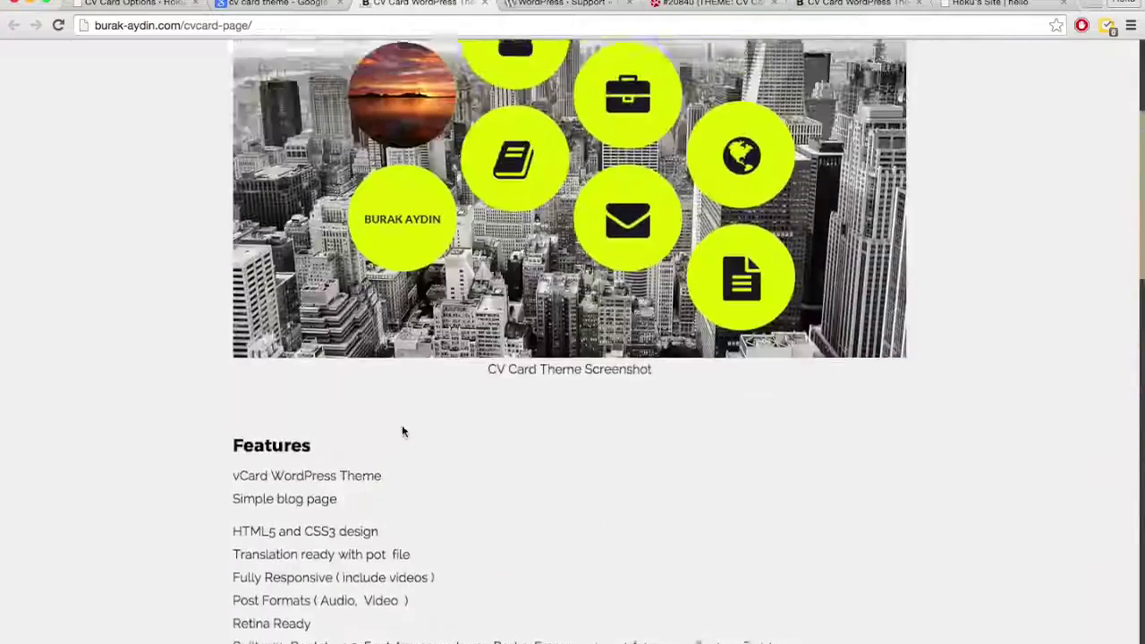
scroll(402, 431, up, 4)
scroll(402, 431, down, 12)
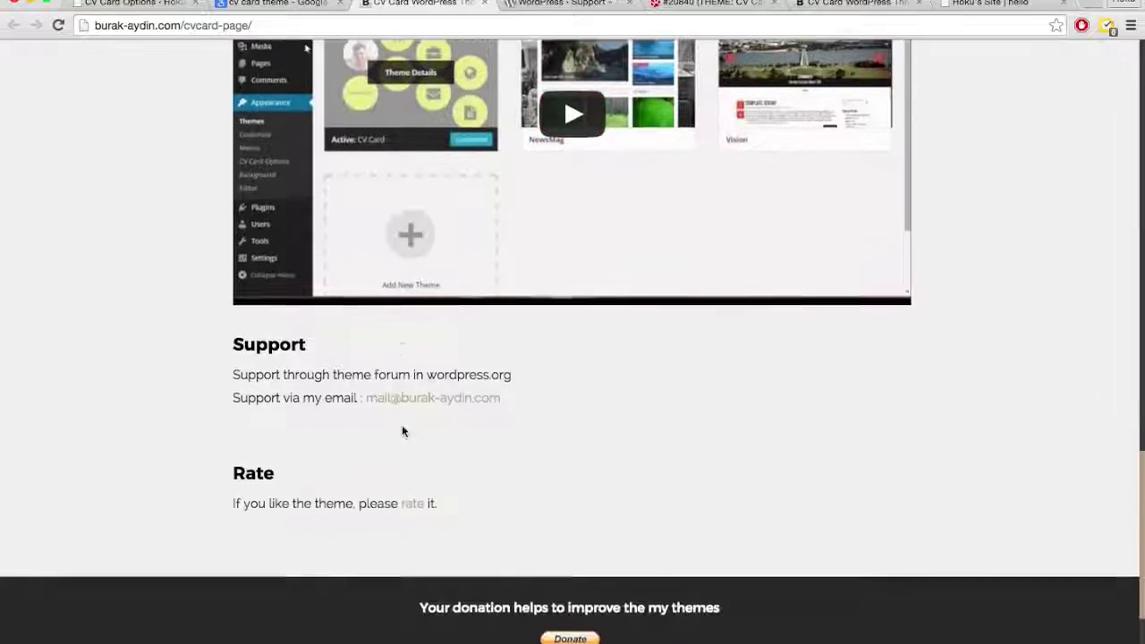
scroll(402, 432, up, 2)
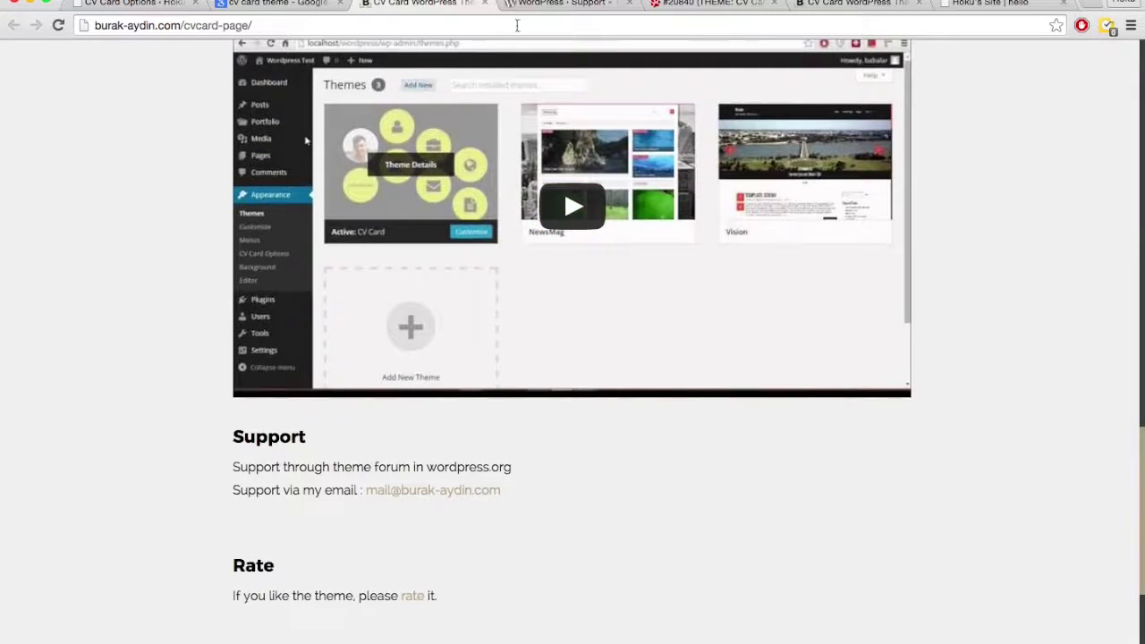
click(484, 3)
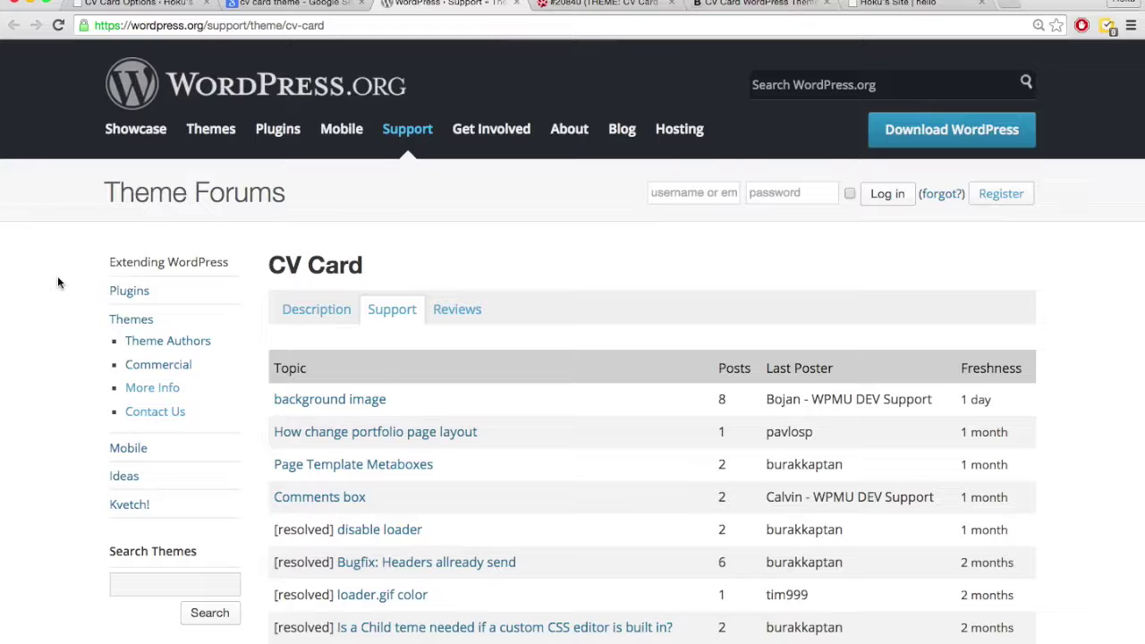
Look through the topic list in the CV Card support forum, checking post counts, last posters and resolved topics
scroll(57, 283, down, 1)
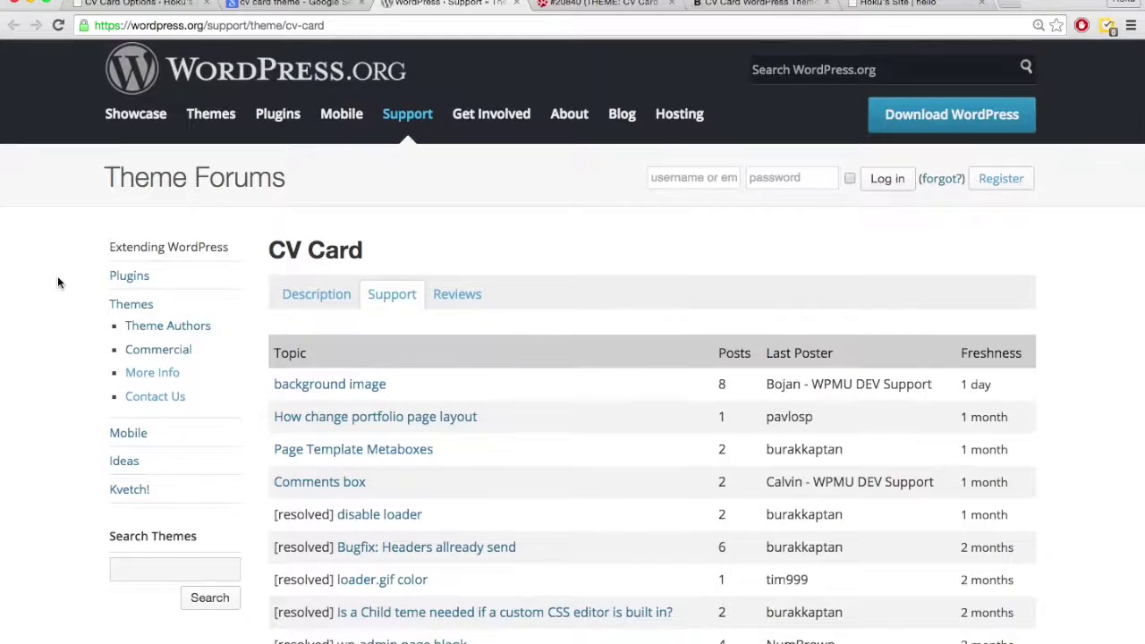
scroll(57, 283, up, 1)
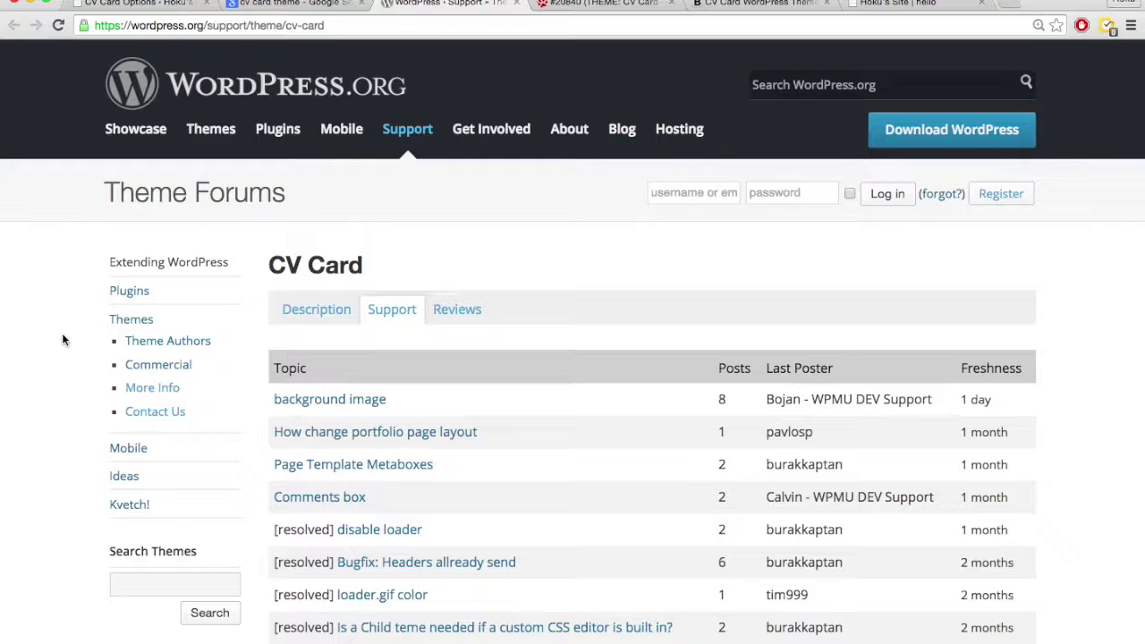
scroll(61, 335, down, 3)
scroll(61, 338, down, 4)
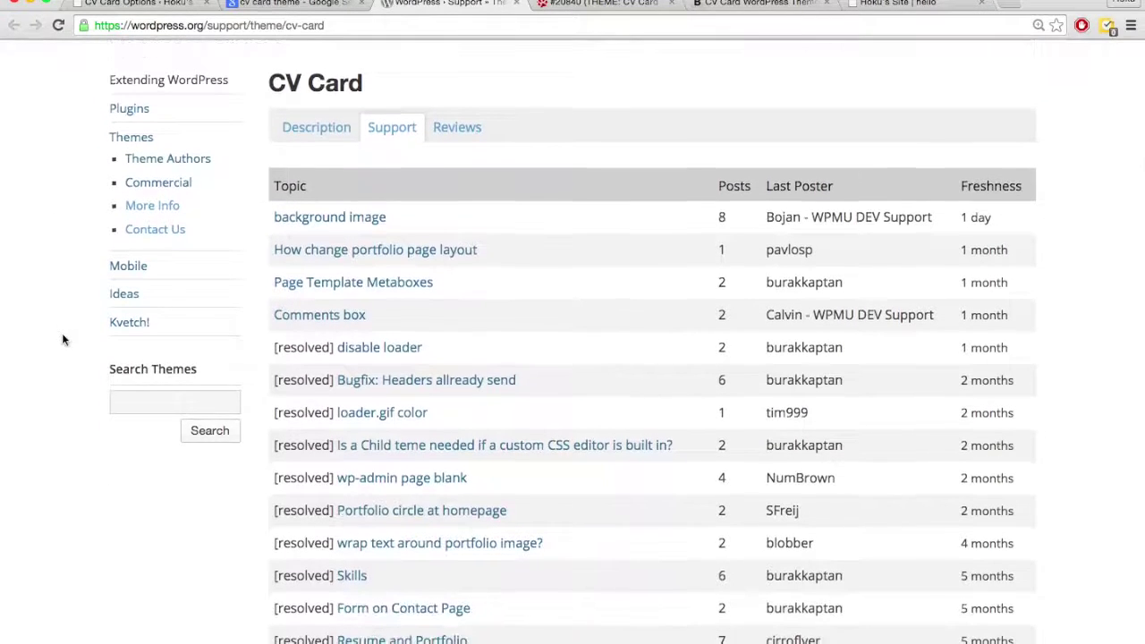
scroll(62, 333, down, 1)
scroll(320, 308, down, 3)
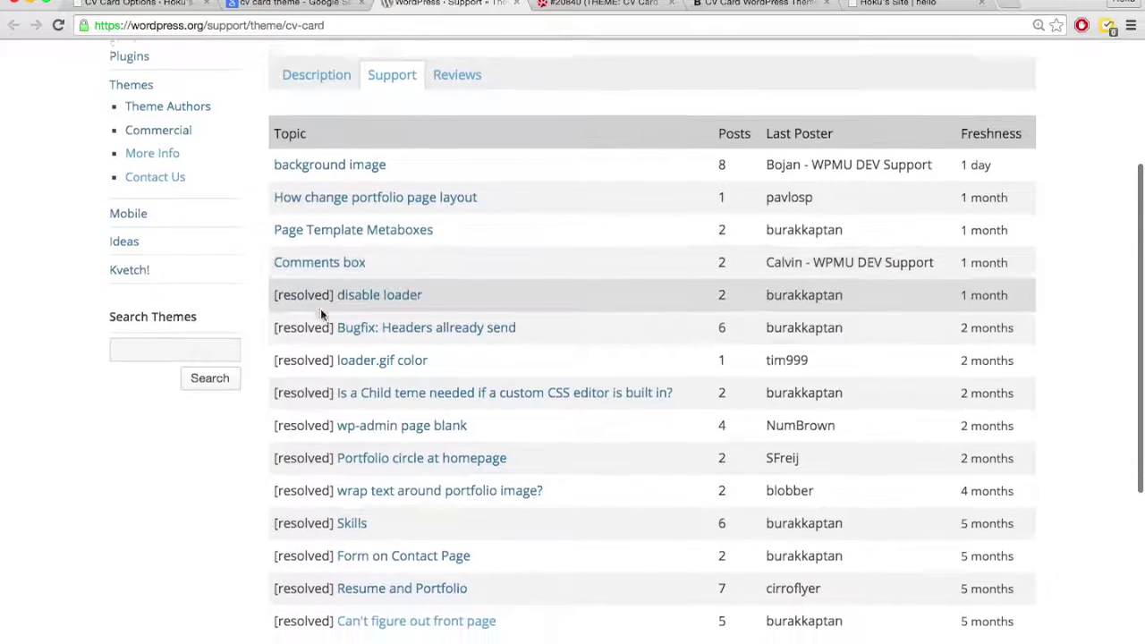
scroll(401, 355, down, 1)
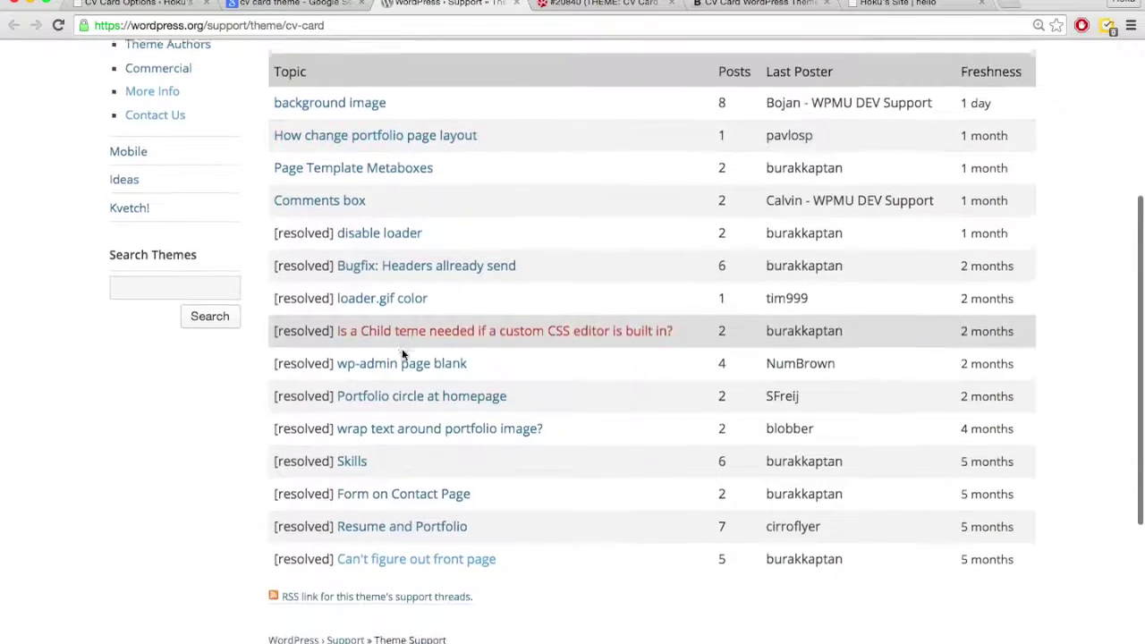
Read the resolved thread on whether a child theme is needed with the custom CSS editor, and return to the topic list
click(431, 329)
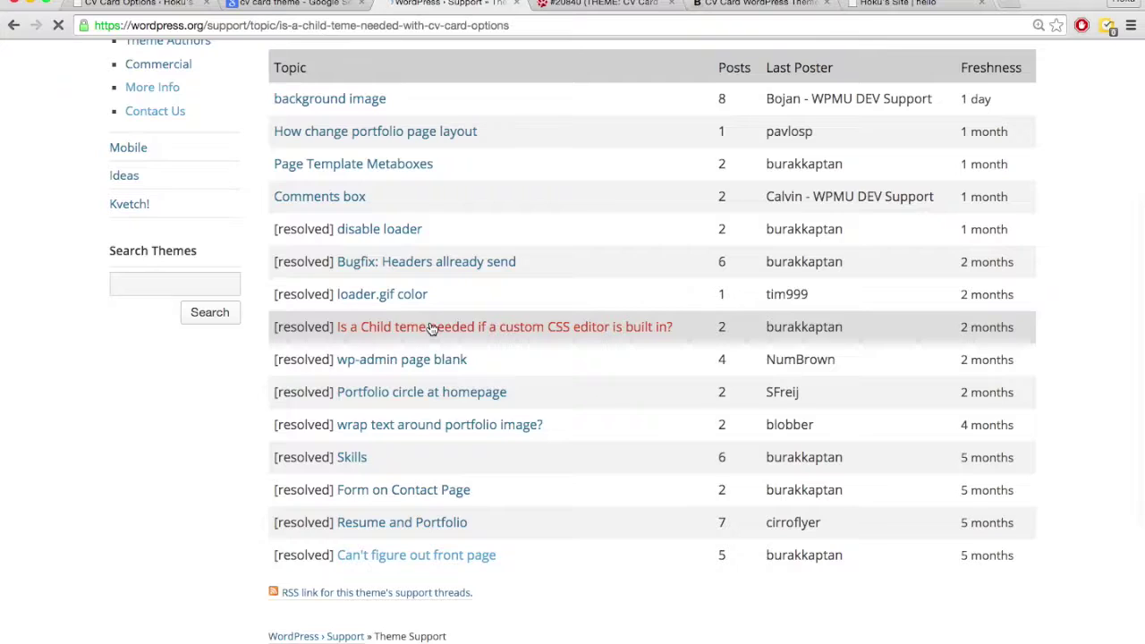
scroll(352, 434, down, 3)
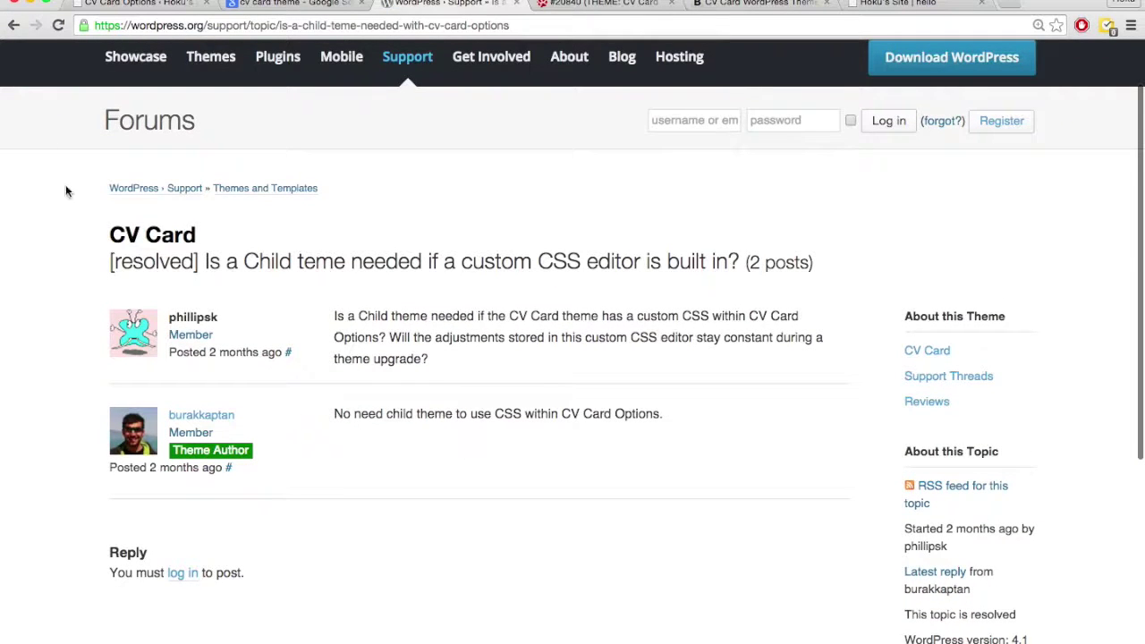
click(13, 26)
scroll(90, 297, up, 2)
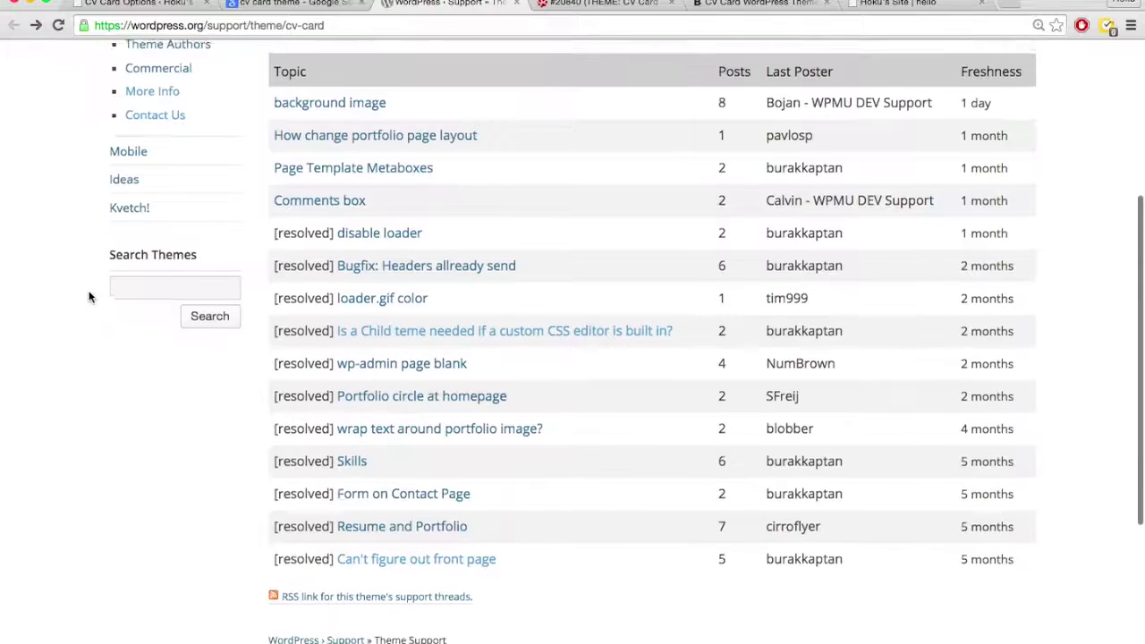
Review the resolved and unresolved topics in the CV Card forum, along with the Theme Forums heading and account registration area
scroll(89, 296, up, 2)
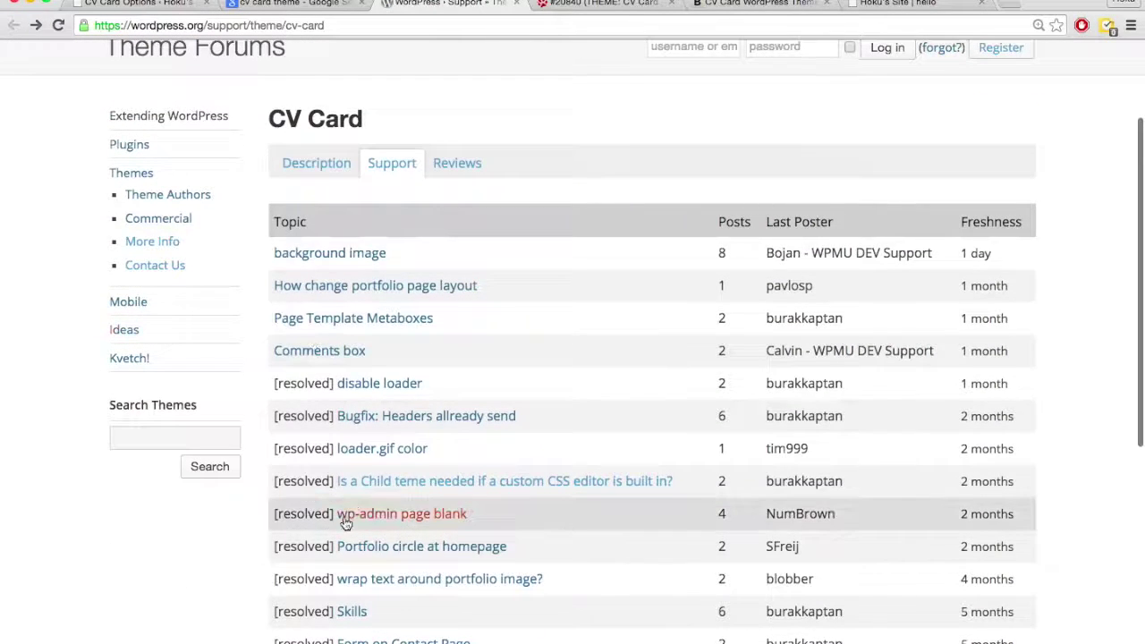
scroll(348, 511, down, 3)
scroll(354, 507, down, 2)
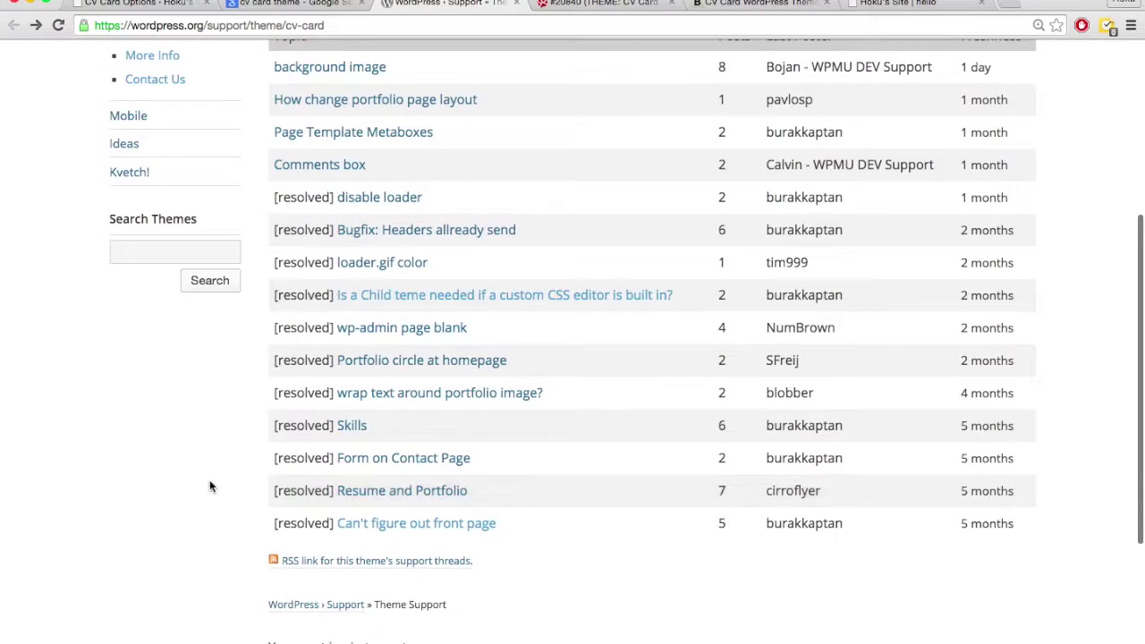
scroll(209, 486, up, 5)
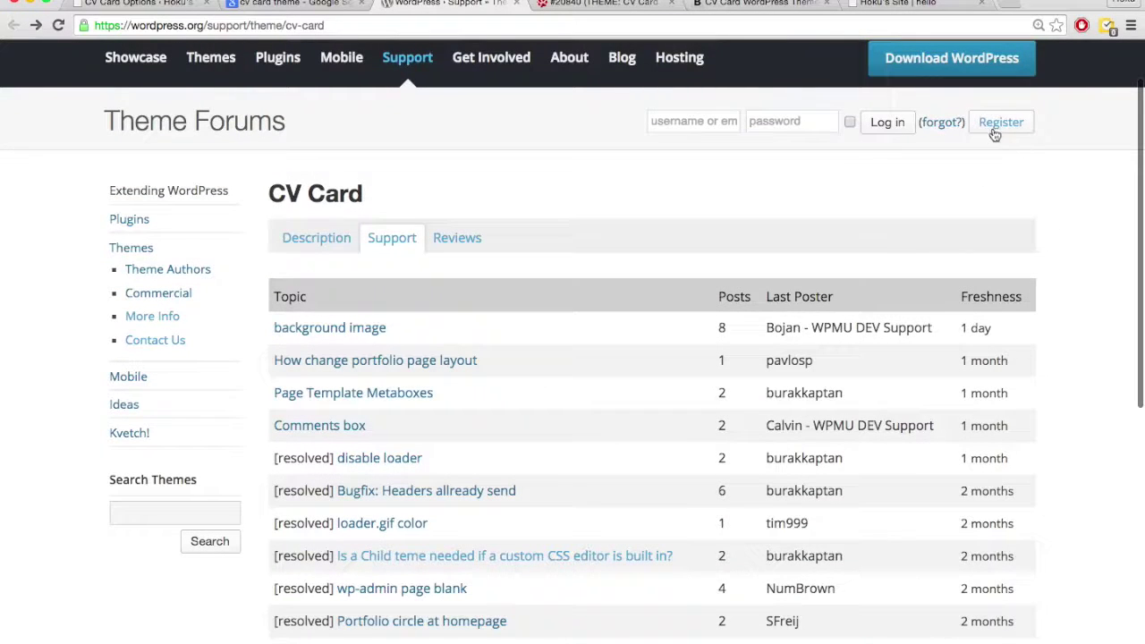
triple_click(286, 125)
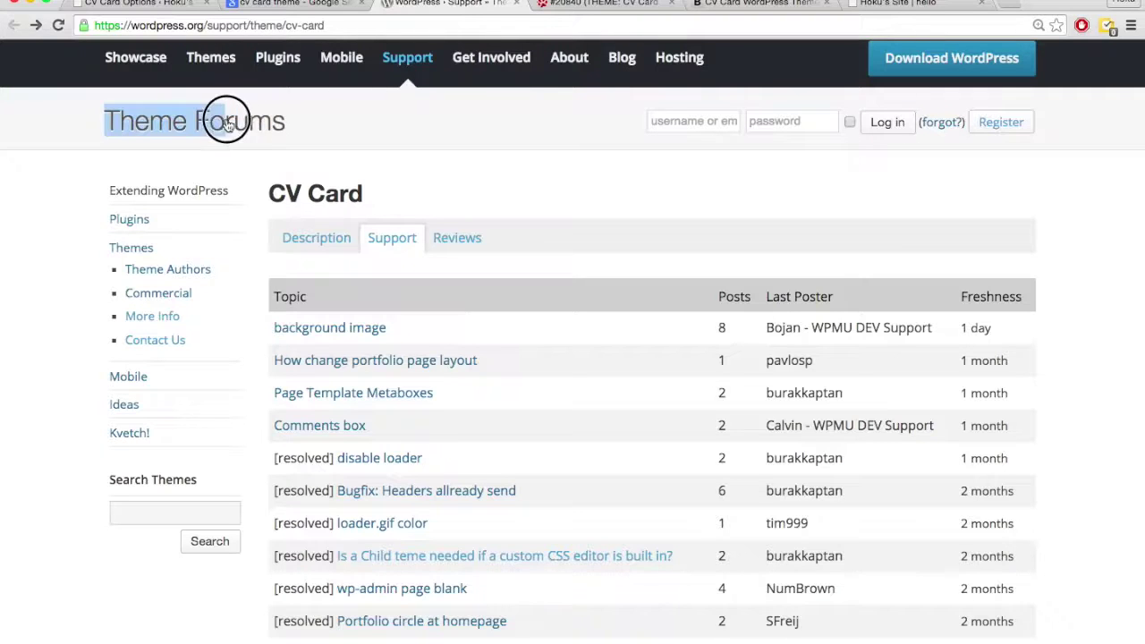
click(288, 125)
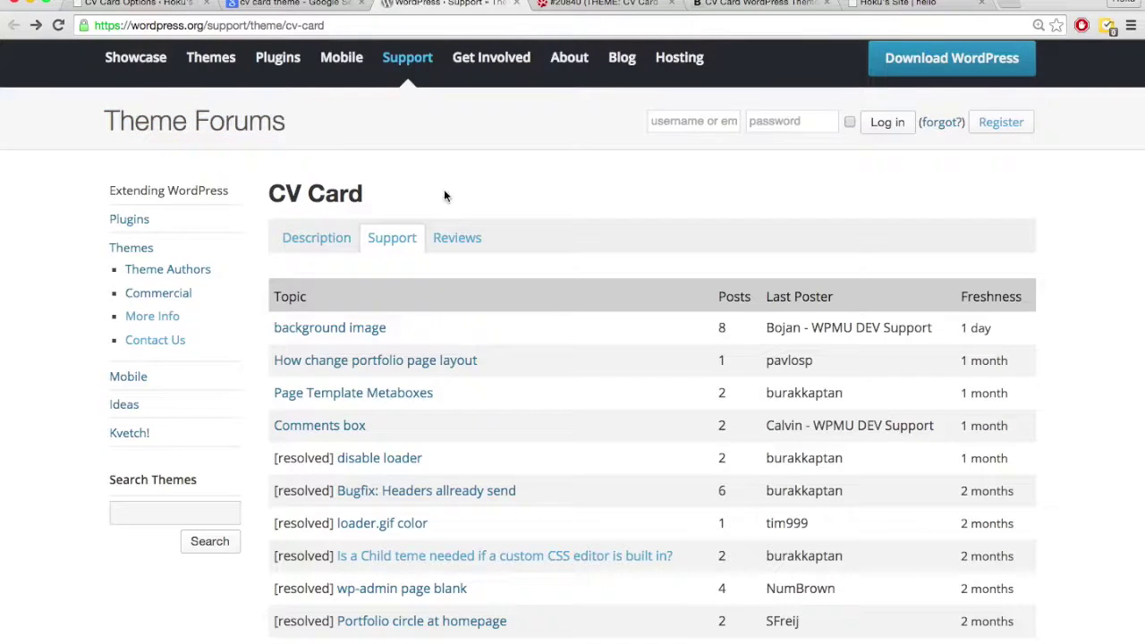
scroll(429, 217, down, 1)
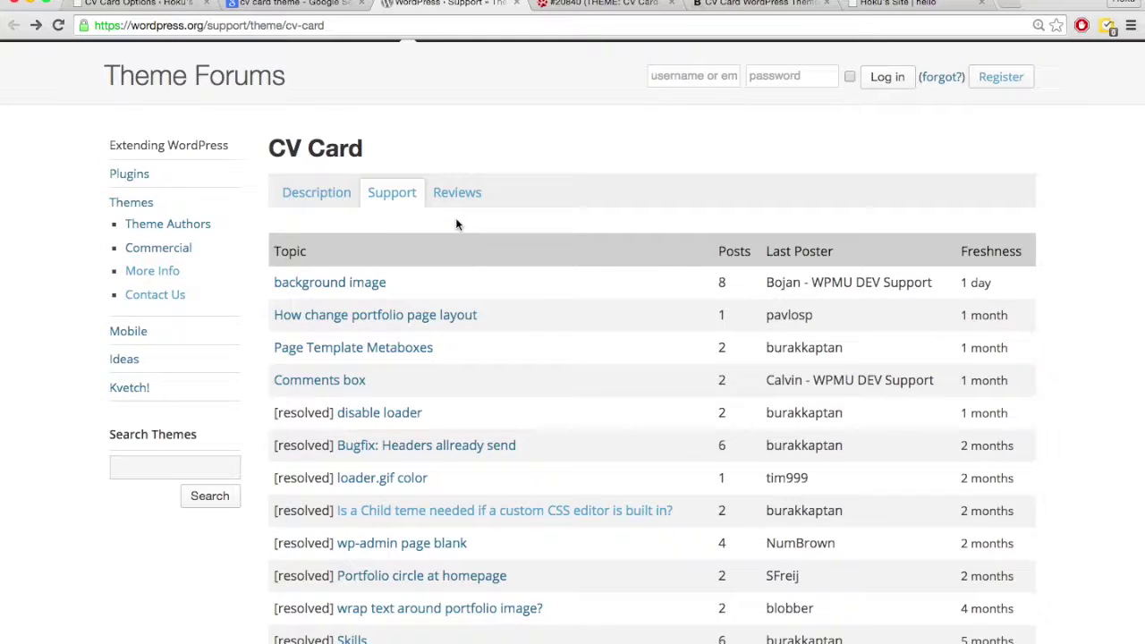
scroll(455, 224, down, 1)
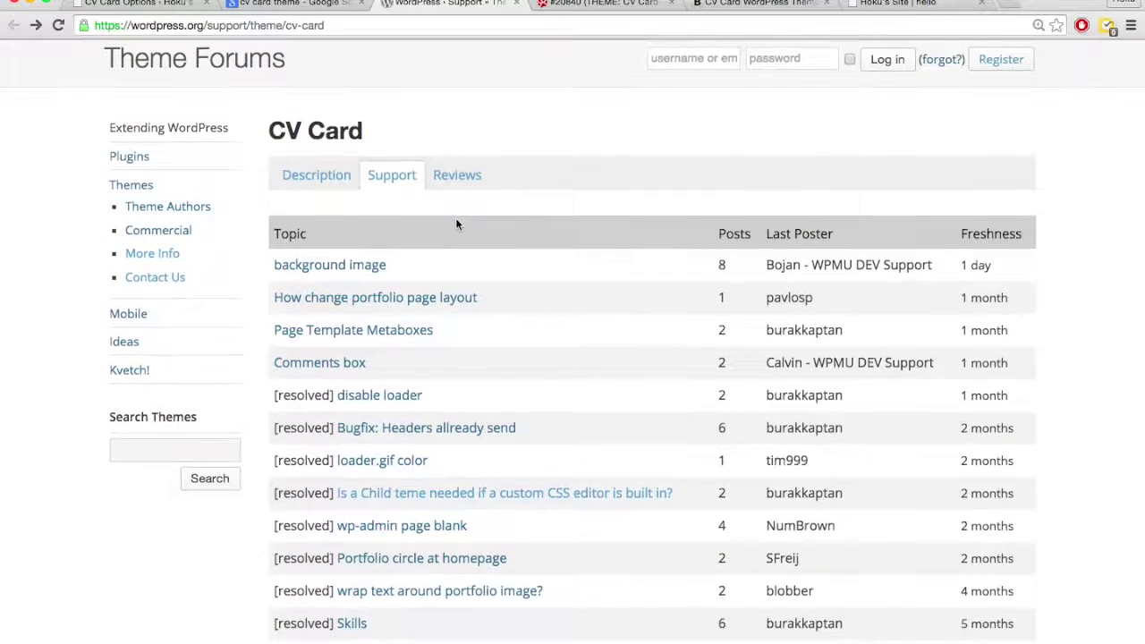
Read the "Comments box" thread and its reply, return to the topic list, and close the support forum
click(325, 363)
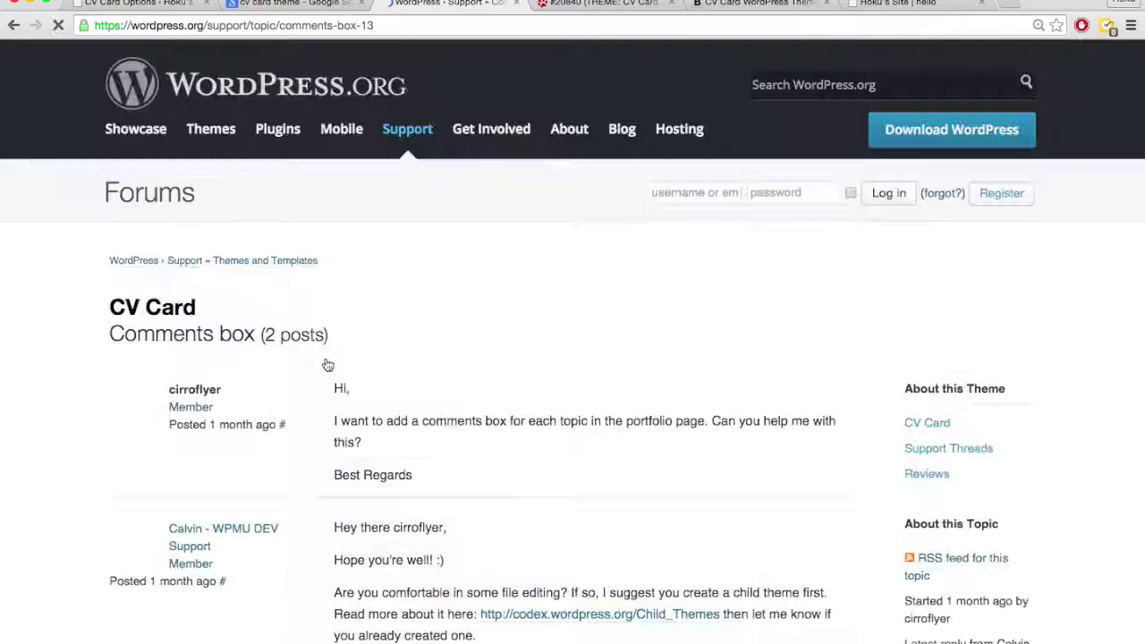
scroll(286, 396, down, 3)
scroll(448, 460, down, 3)
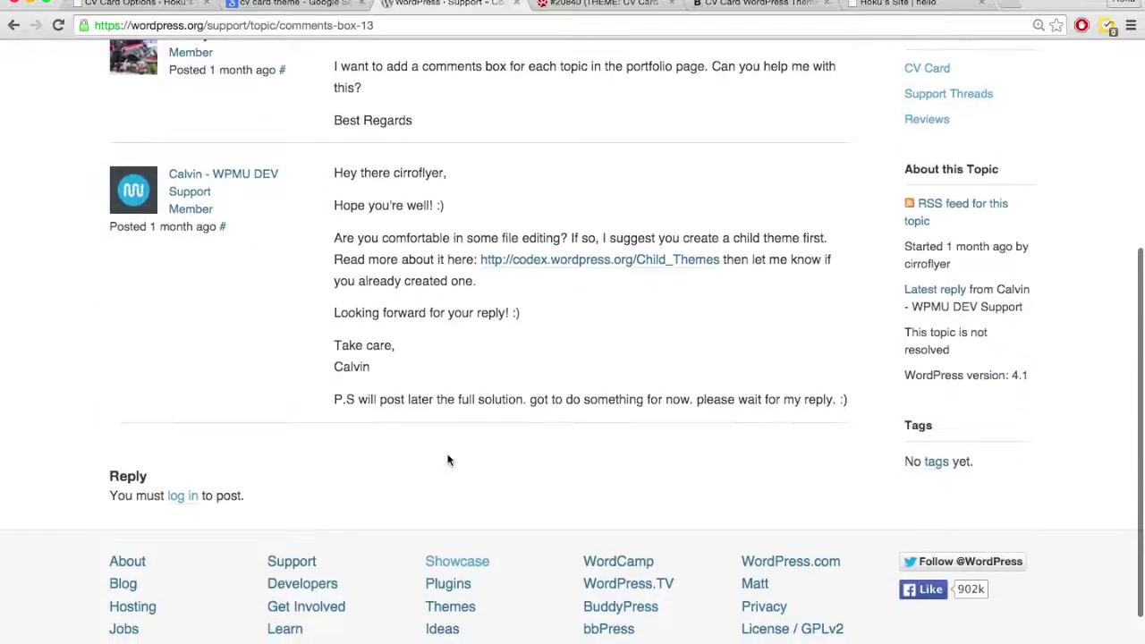
scroll(448, 421, up, 5)
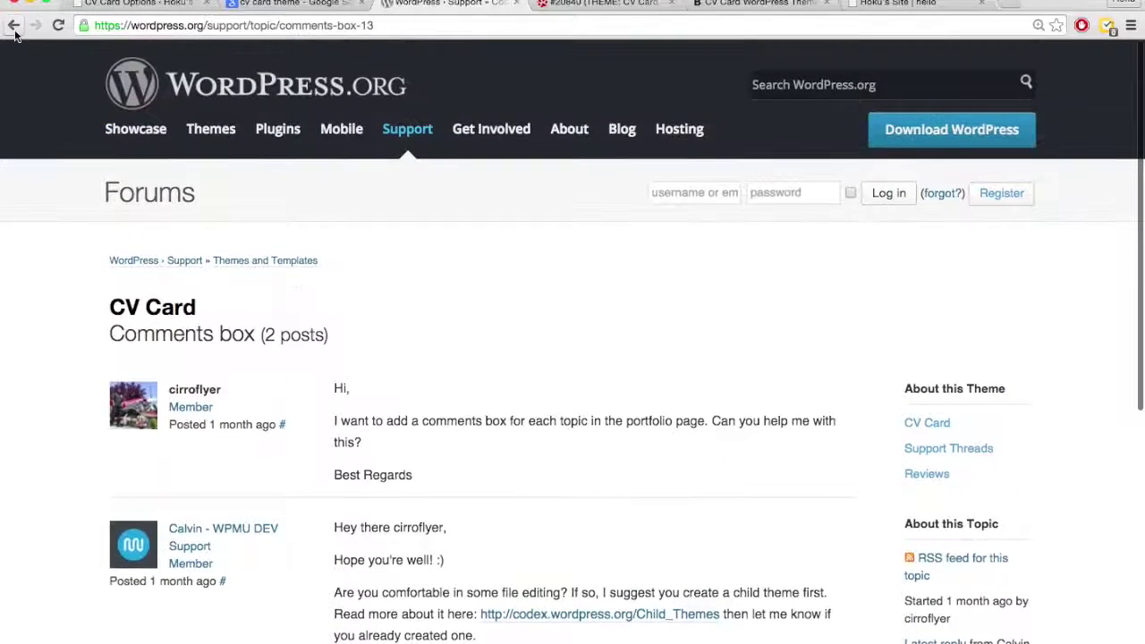
click(13, 29)
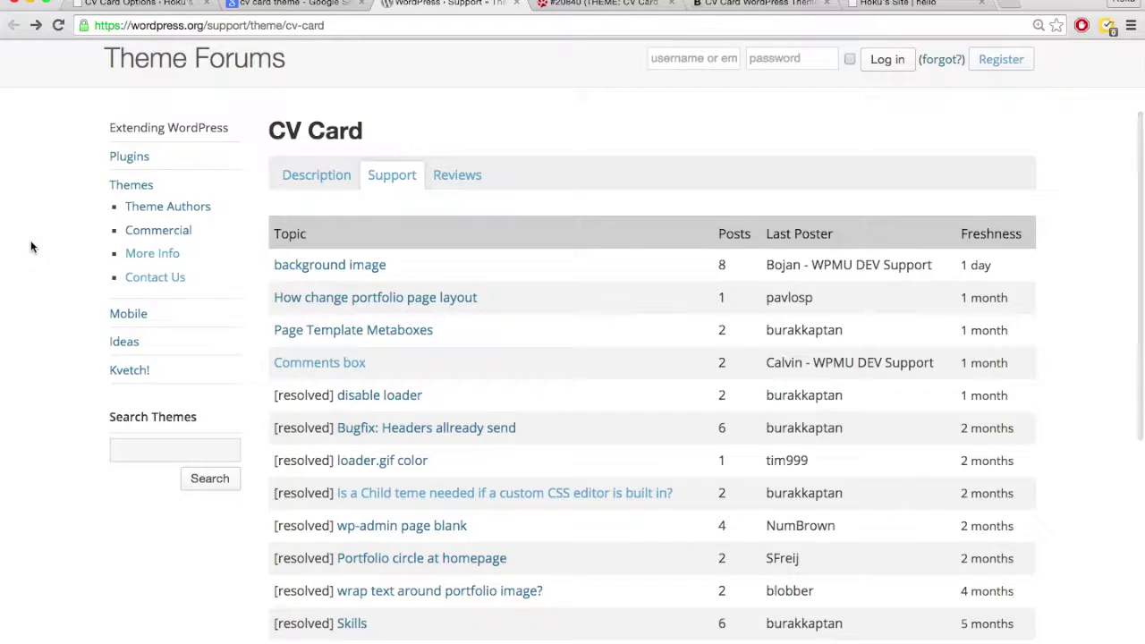
scroll(30, 245, up, 3)
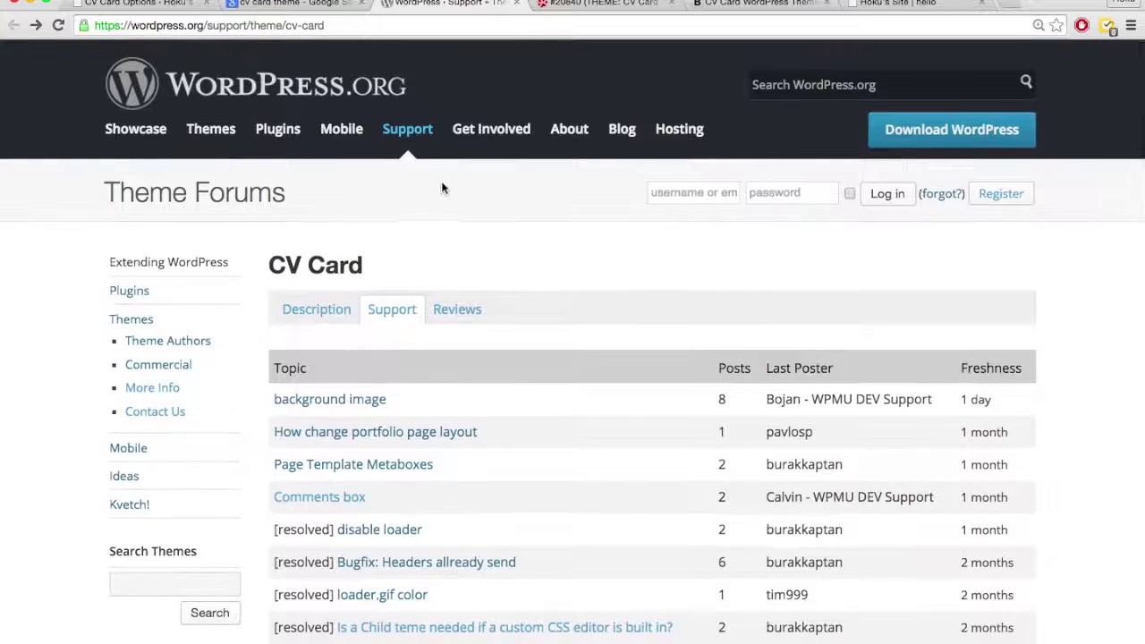
key(super+w)
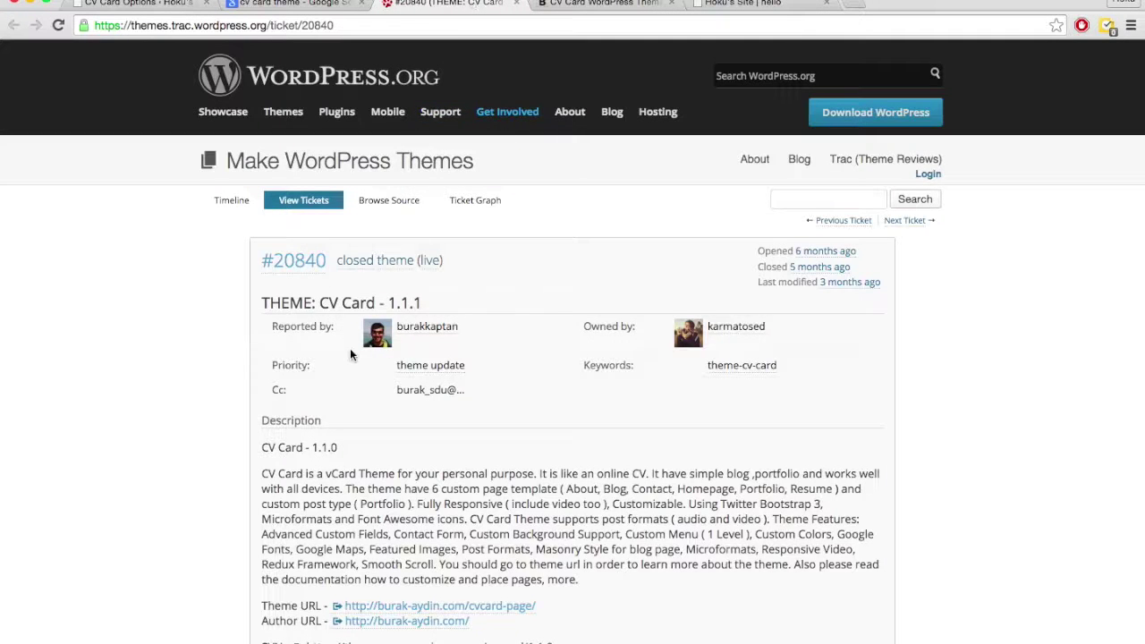
Examine the description, version history and reviewer comments on CV Card ticket #20840, and close the ticket page
scroll(350, 348, down, 5)
scroll(350, 356, down, 7)
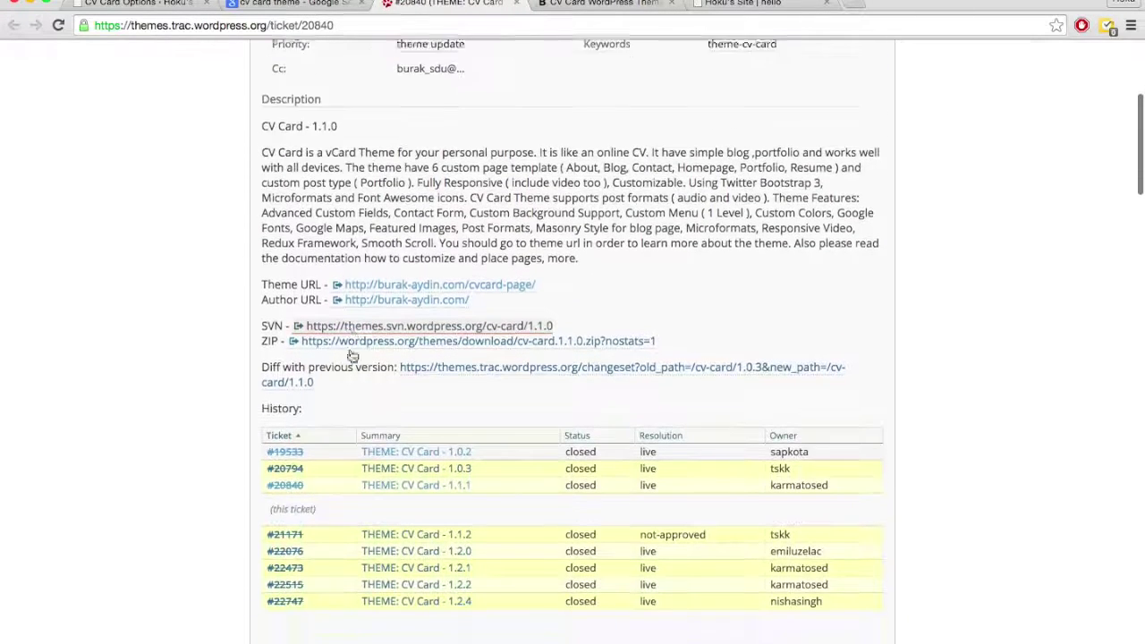
scroll(373, 438, down, 12)
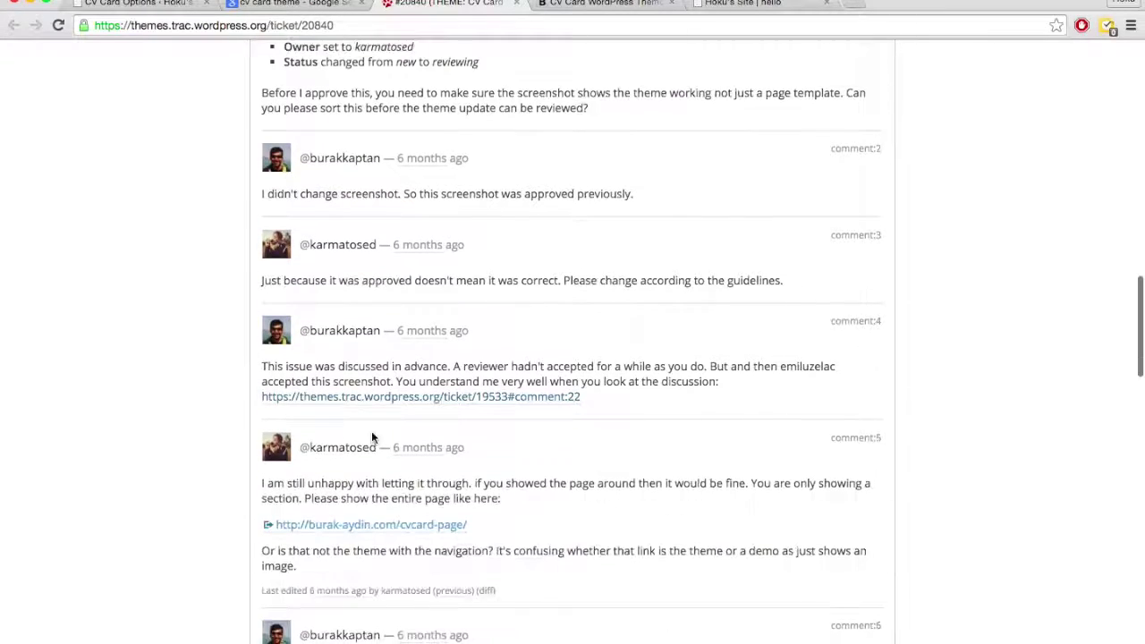
scroll(374, 438, down, 2)
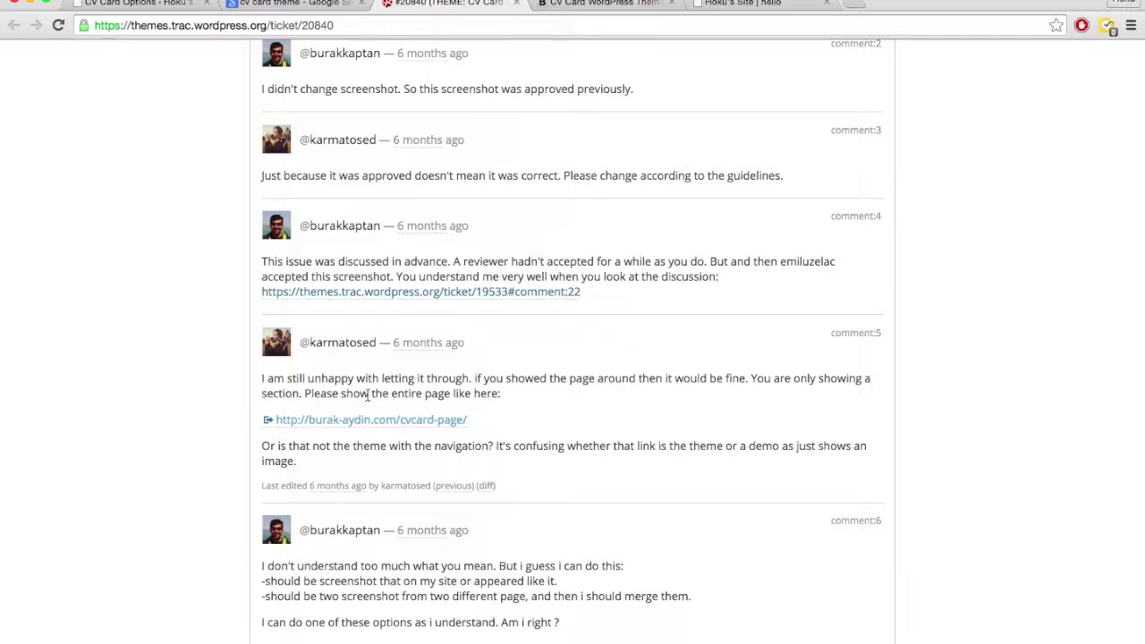
scroll(398, 433, down, 3)
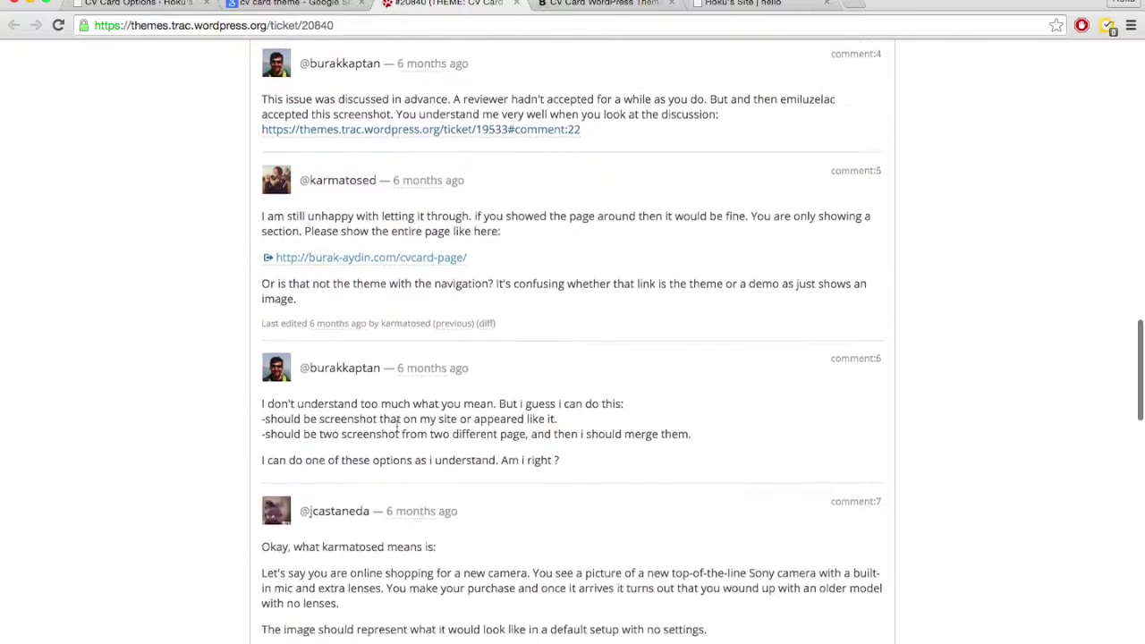
key(super+w)
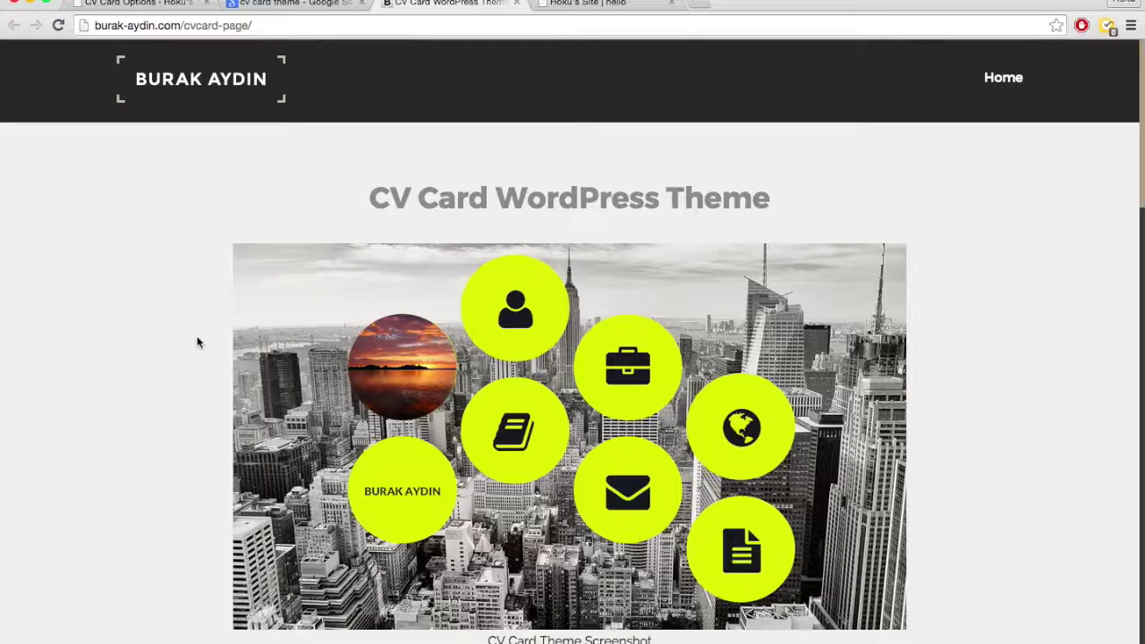
Review the remaining copy of the theme homepage, from the Features and Documentation sections to the donation footer
scroll(183, 372, down, 10)
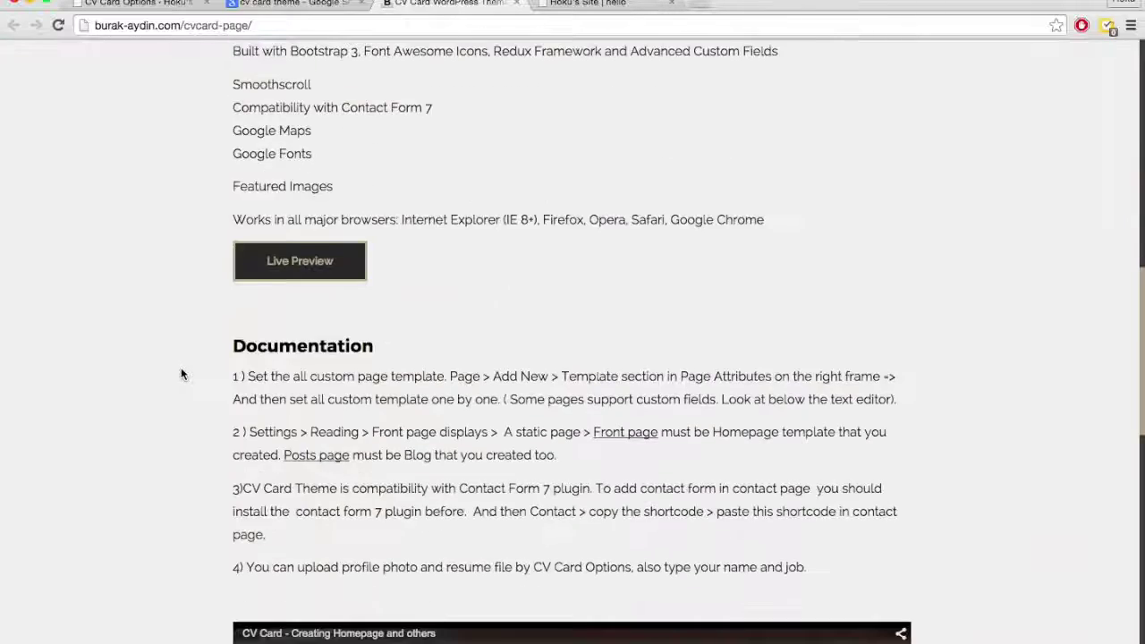
scroll(181, 373, up, 3)
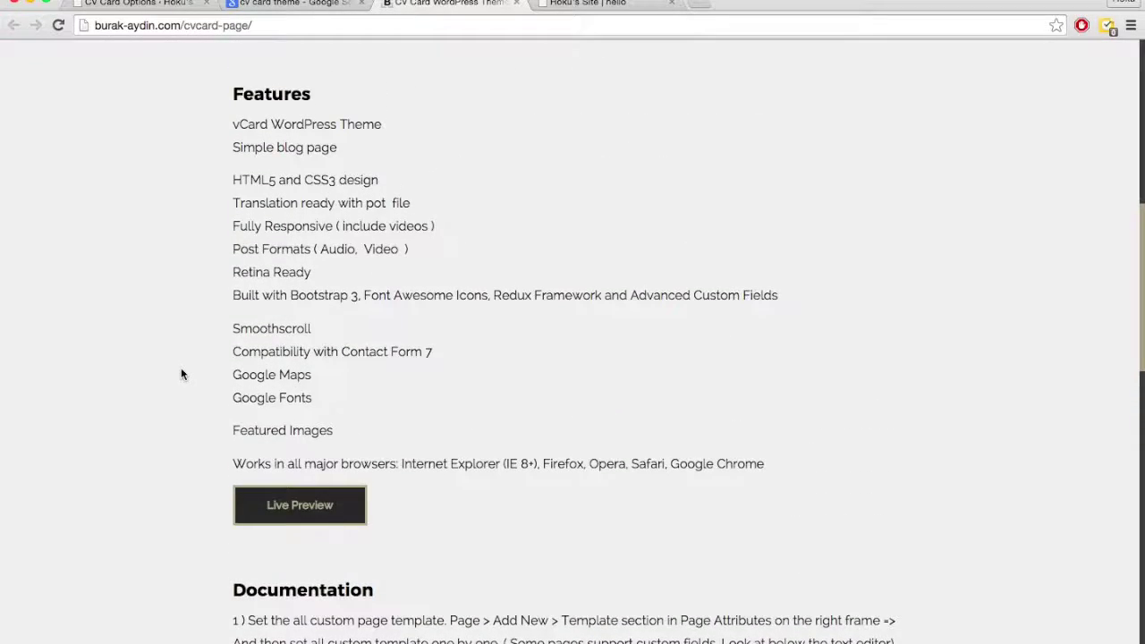
scroll(282, 313, up, 8)
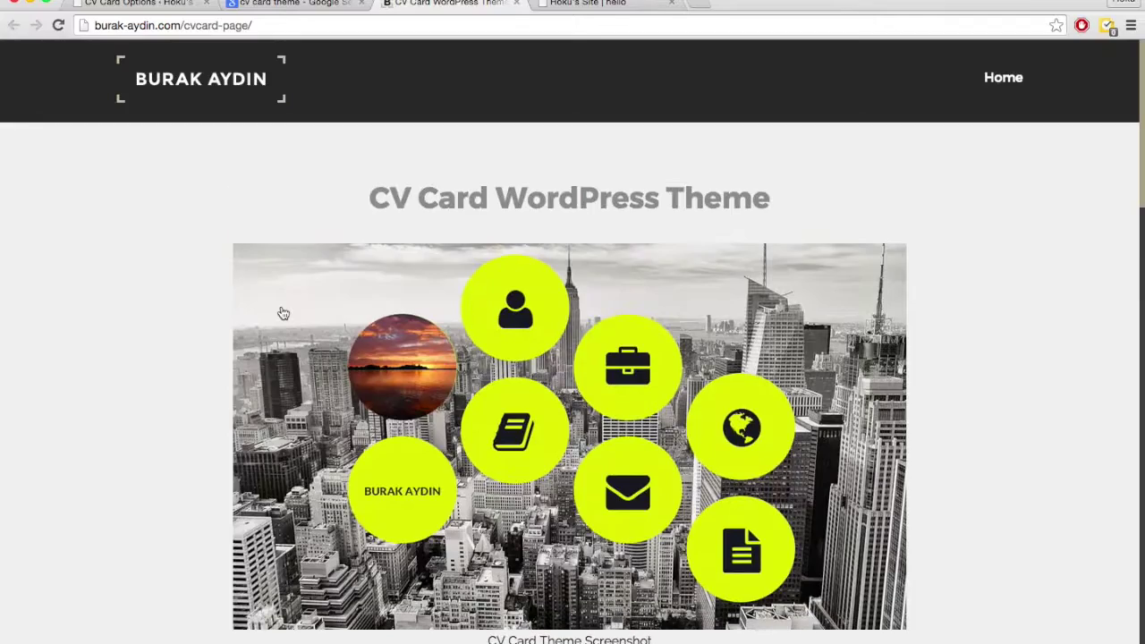
scroll(184, 394, down, 20)
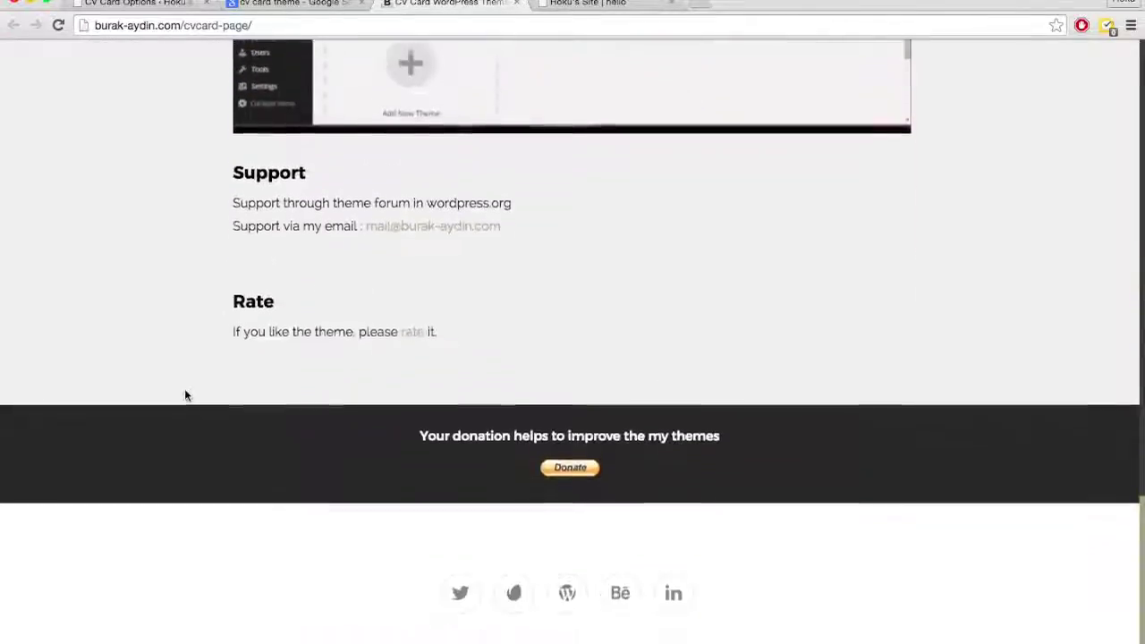
Look over the title, screenshot and Features section of the CV Card theme page again, glancing at the "cv card theme" search results
scroll(184, 396, up, 10)
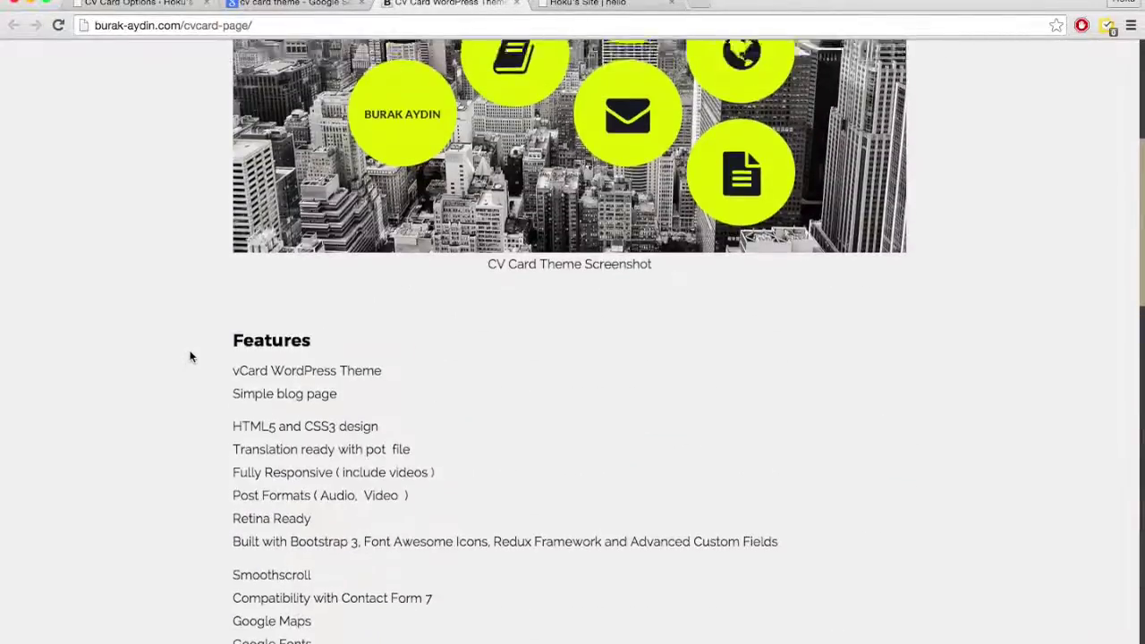
scroll(189, 356, up, 5)
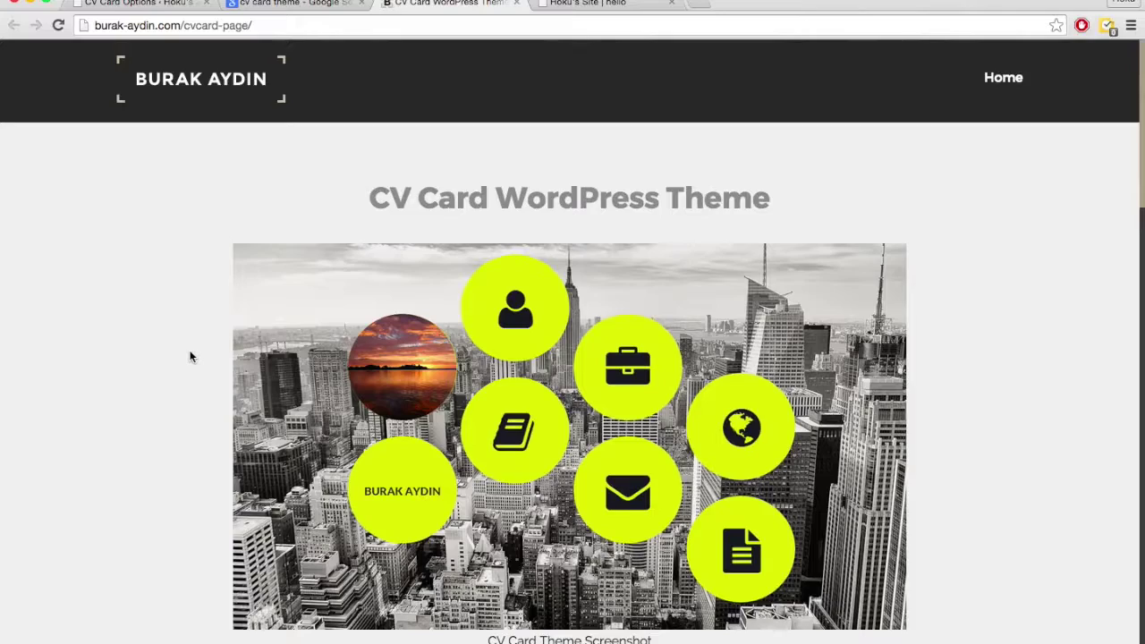
scroll(189, 356, down, 5)
scroll(190, 357, up, 3)
key(ctrl+shift+Tab)
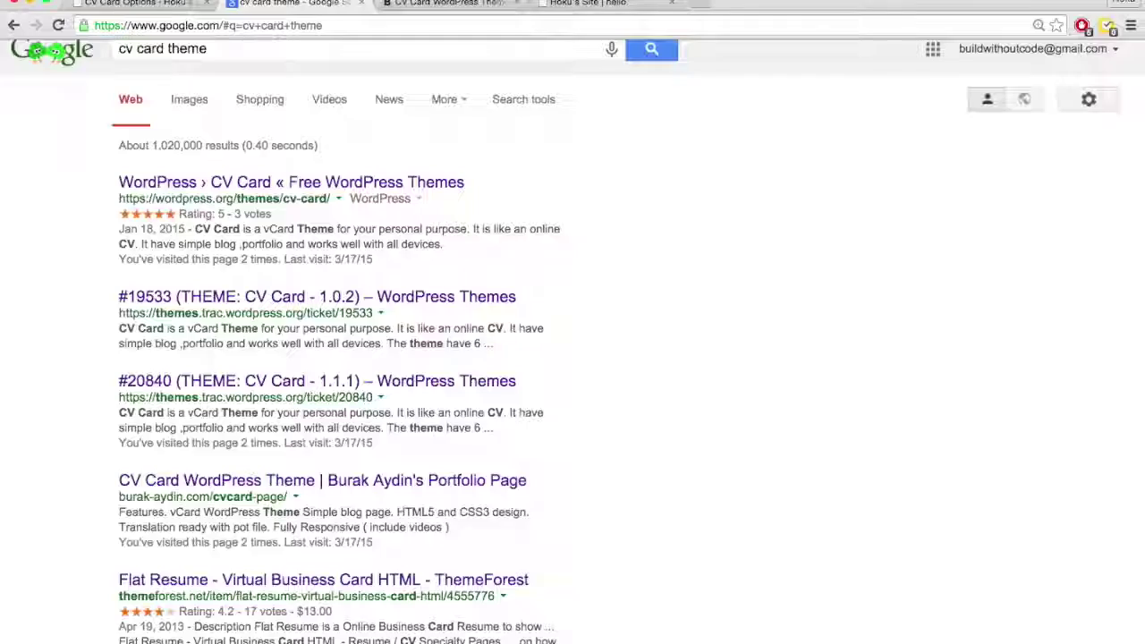
key(ctrl+Tab)
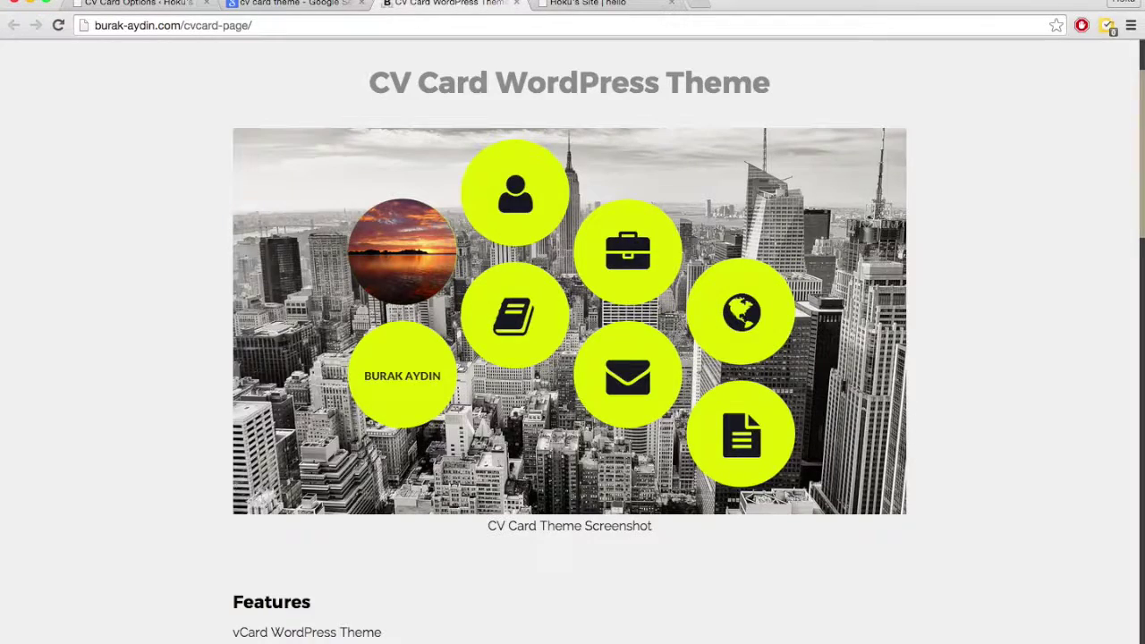
Read the Features list and the four numbered Documentation instructions, and look over the "CV Card - Creating Homepage and others" video section
scroll(189, 376, down, 9)
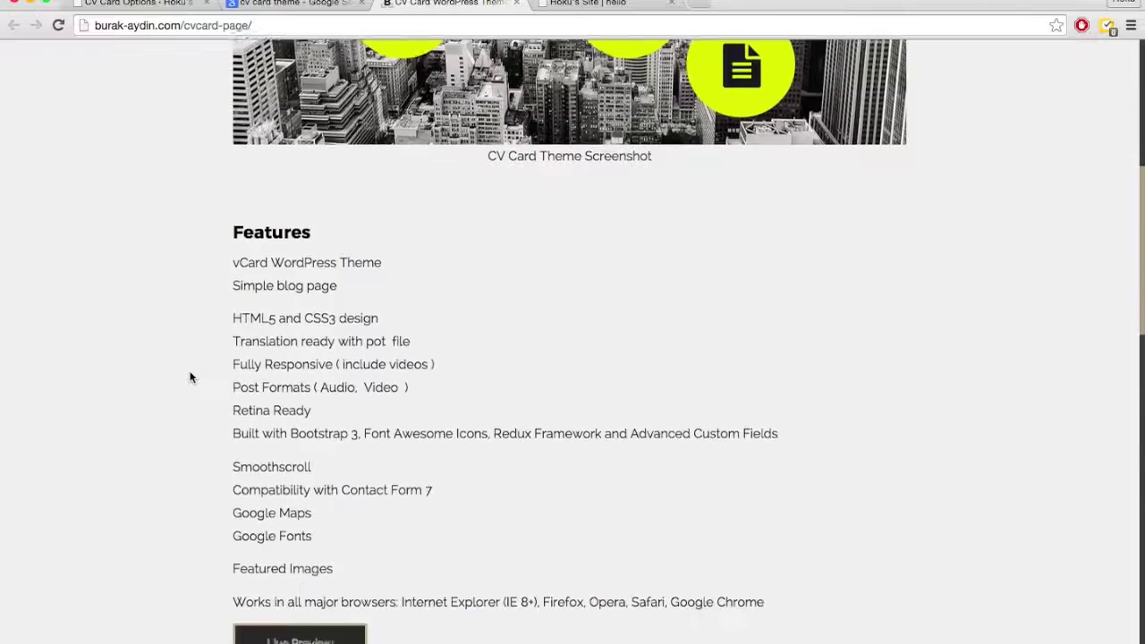
scroll(190, 377, down, 5)
scroll(189, 376, up, 2)
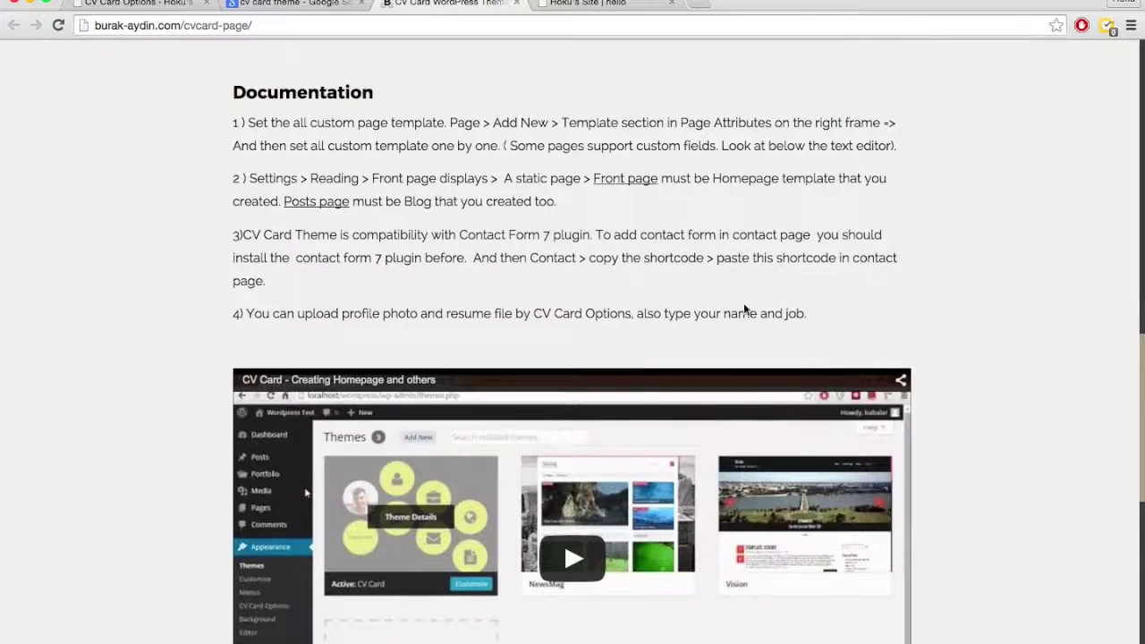
drag(805, 318, 234, 178)
click(250, 349)
scroll(109, 486, down, 7)
scroll(109, 486, up, 5)
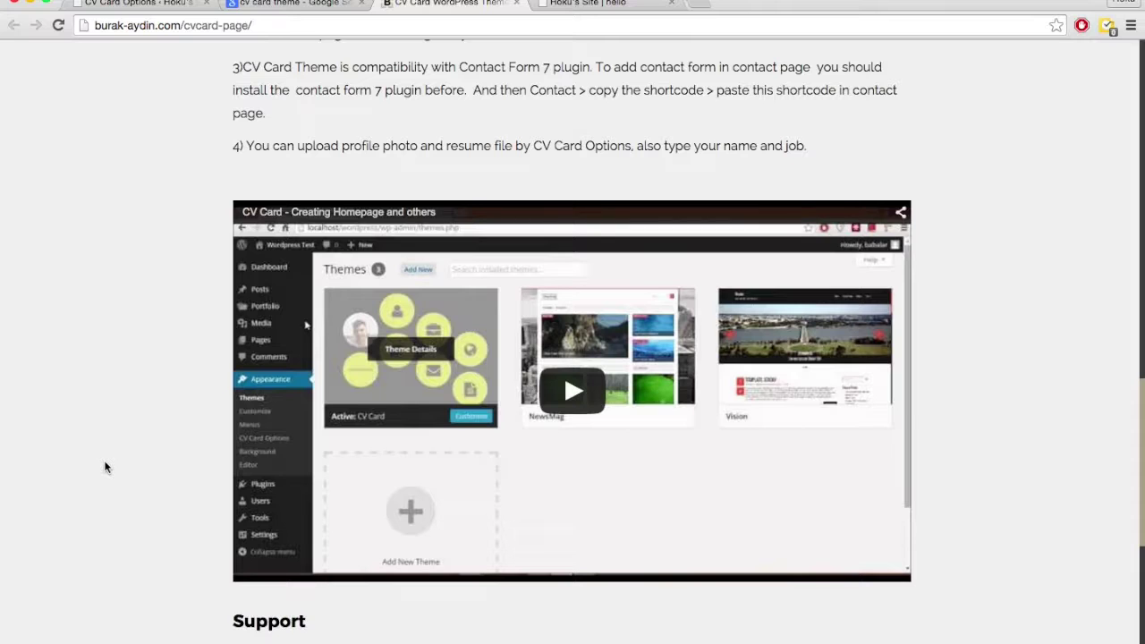
scroll(104, 467, up, 2)
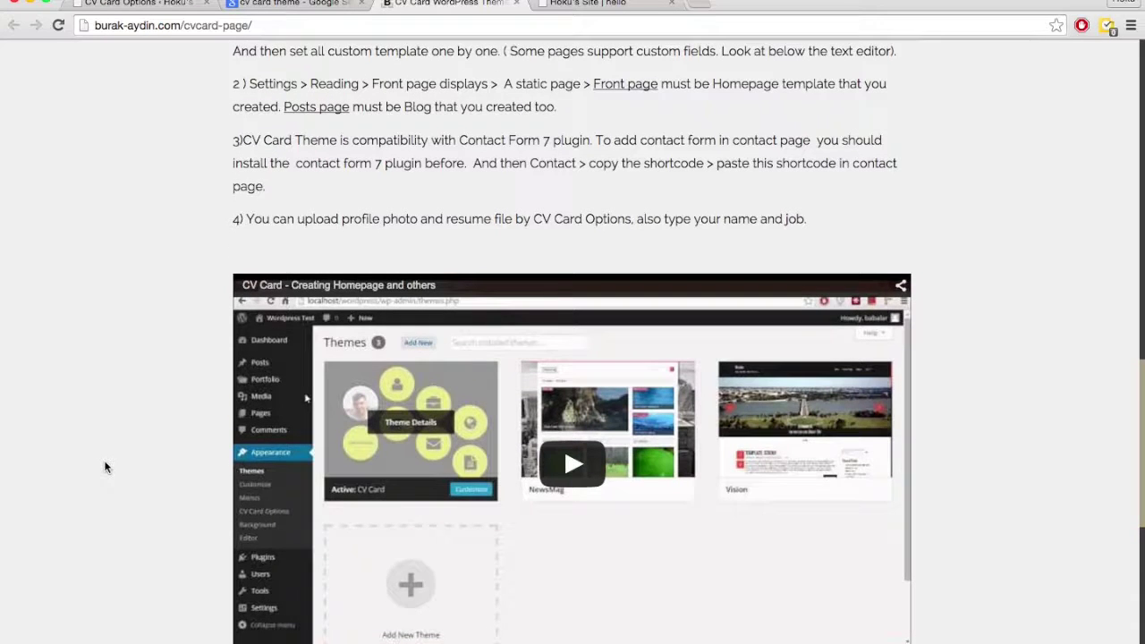
scroll(103, 467, up, 2)
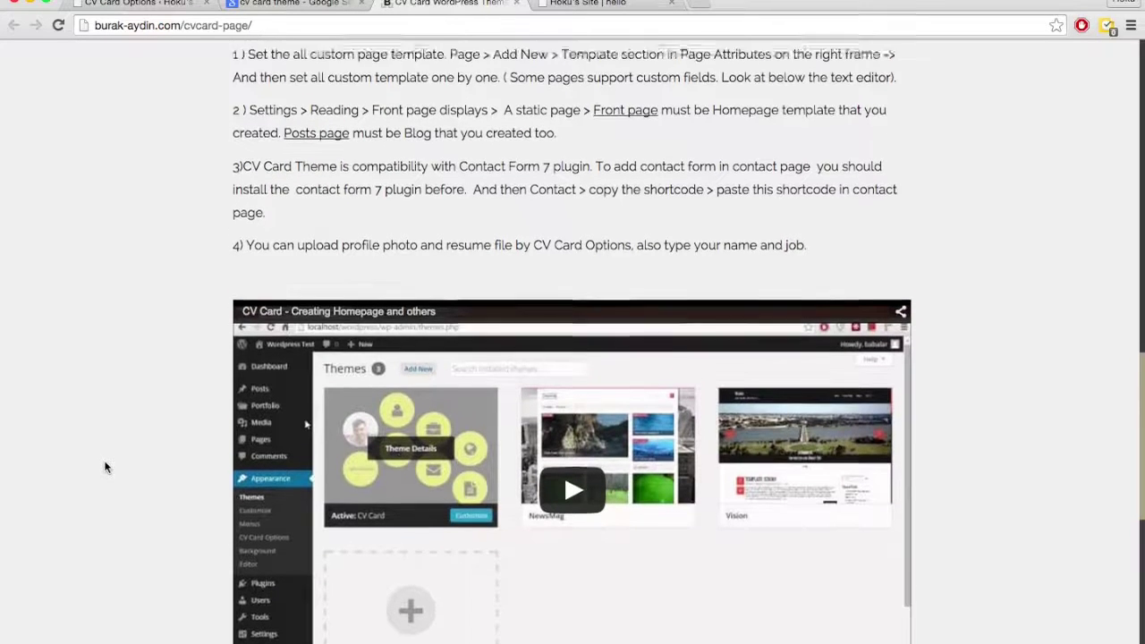